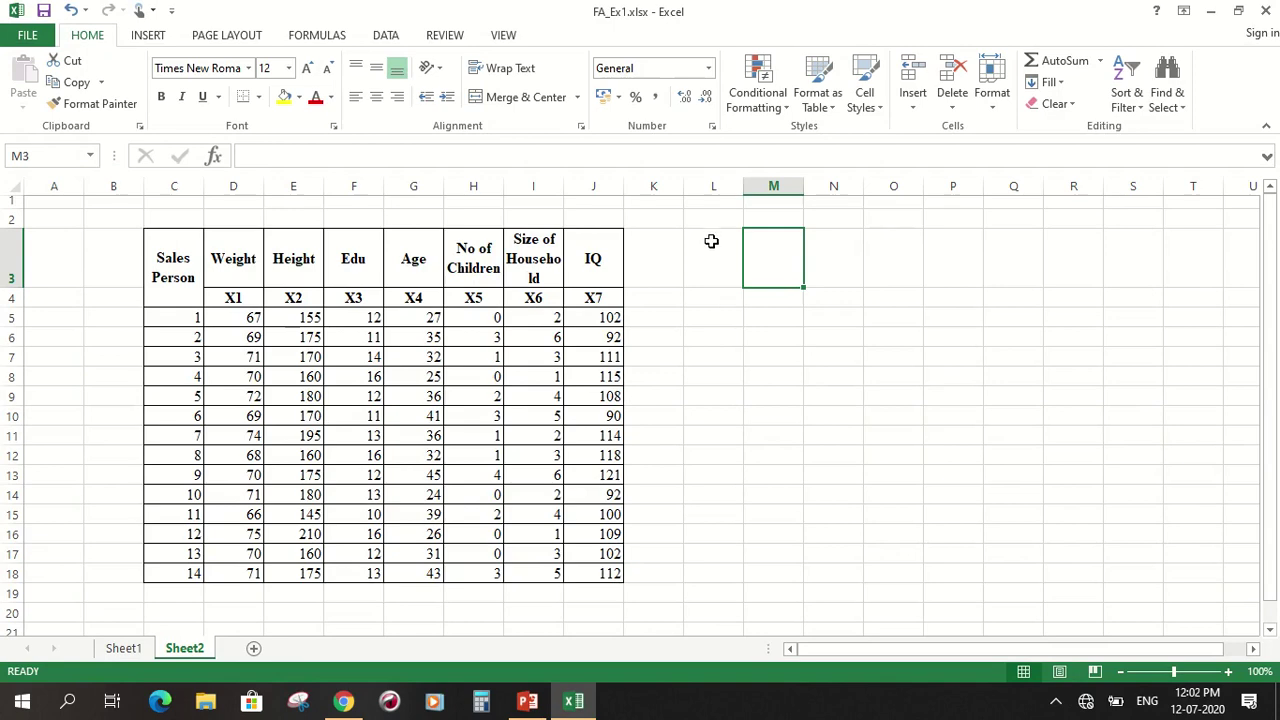
Examine the sales person table's variable headings and their codes, from Weight (X1) through IQ (X7).
{"action": "left_click", "coordinate": [711, 241]}
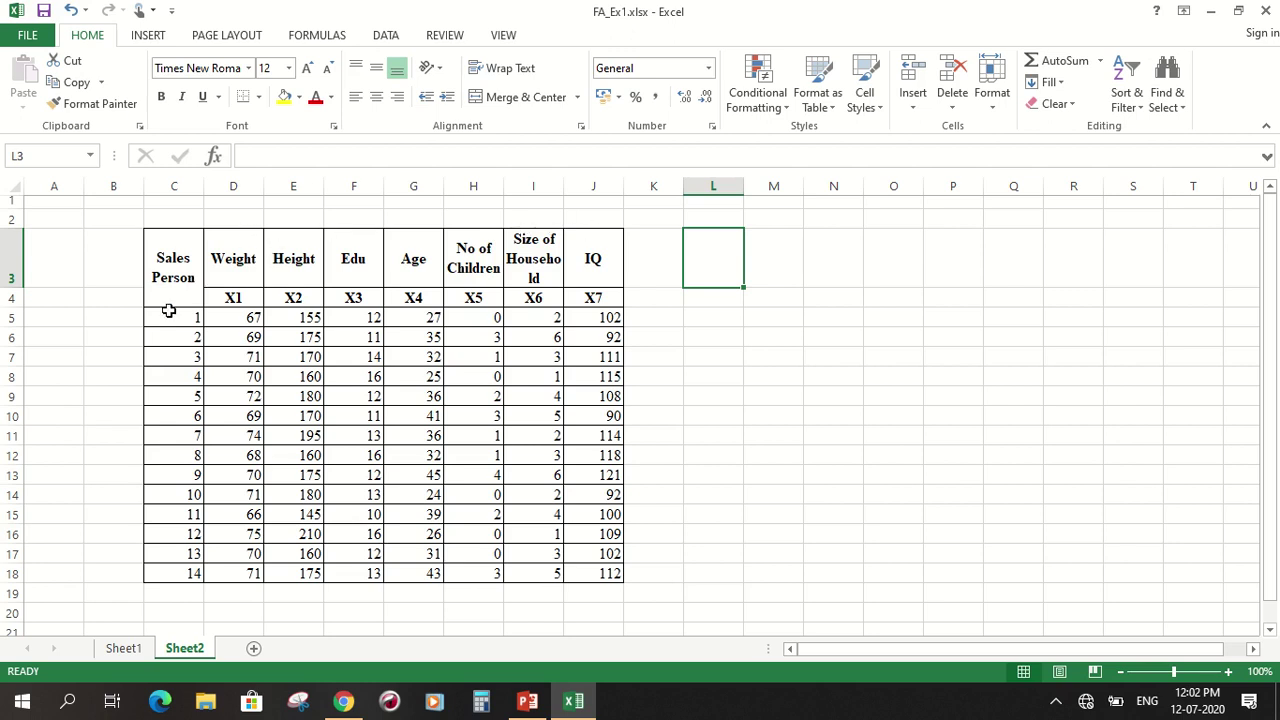
{"action": "left_click", "coordinate": [174, 262]}
{"action": "left_click", "coordinate": [131, 264]}
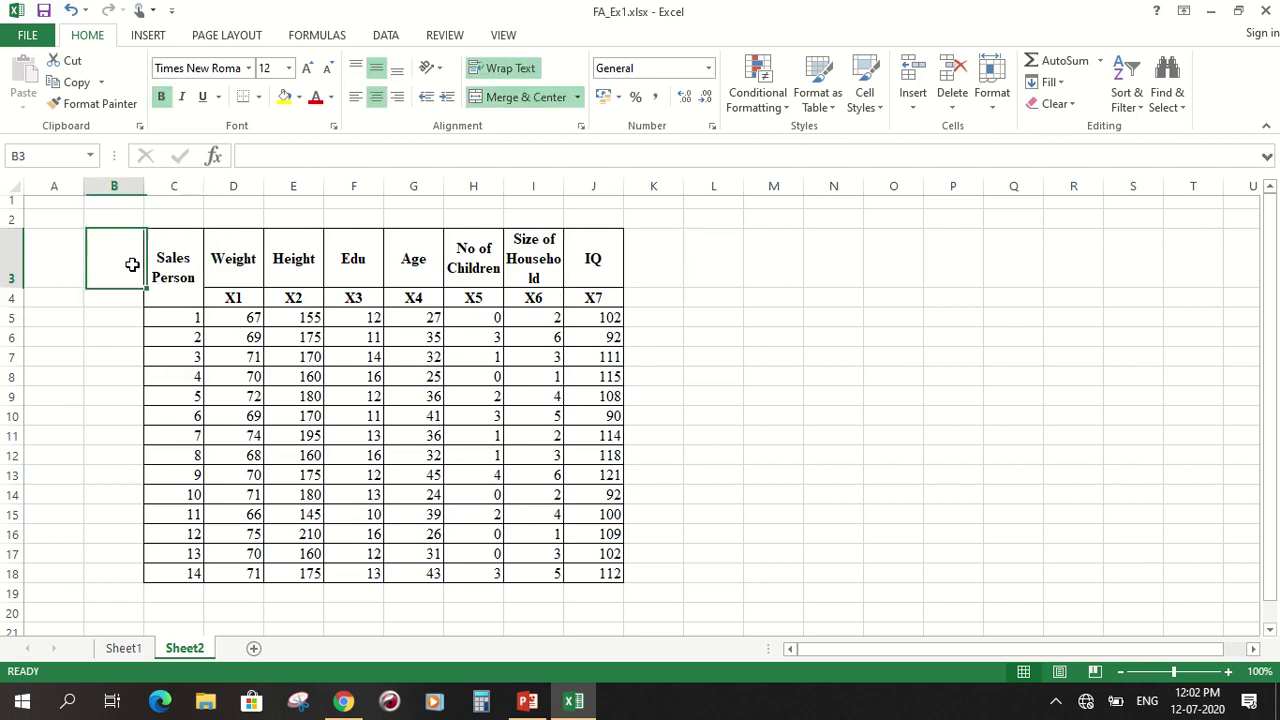
{"action": "left_click", "coordinate": [70, 264]}
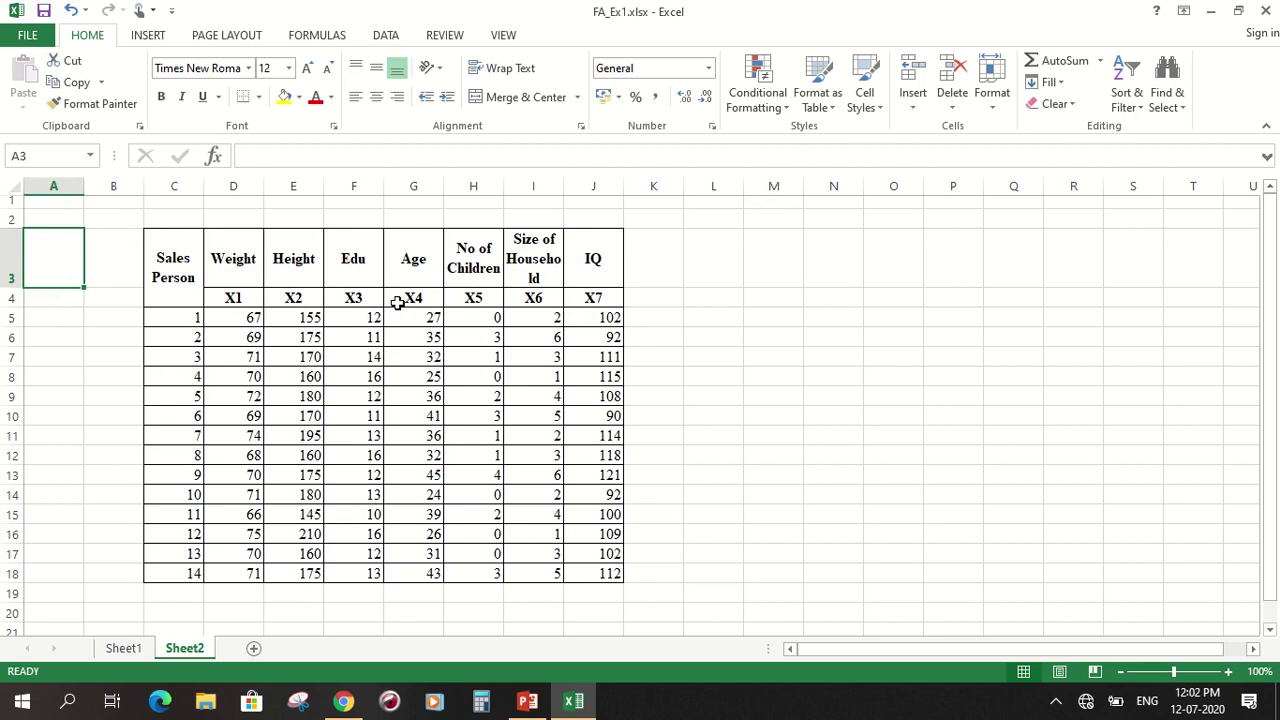
{"action": "left_click", "coordinate": [232, 296]}
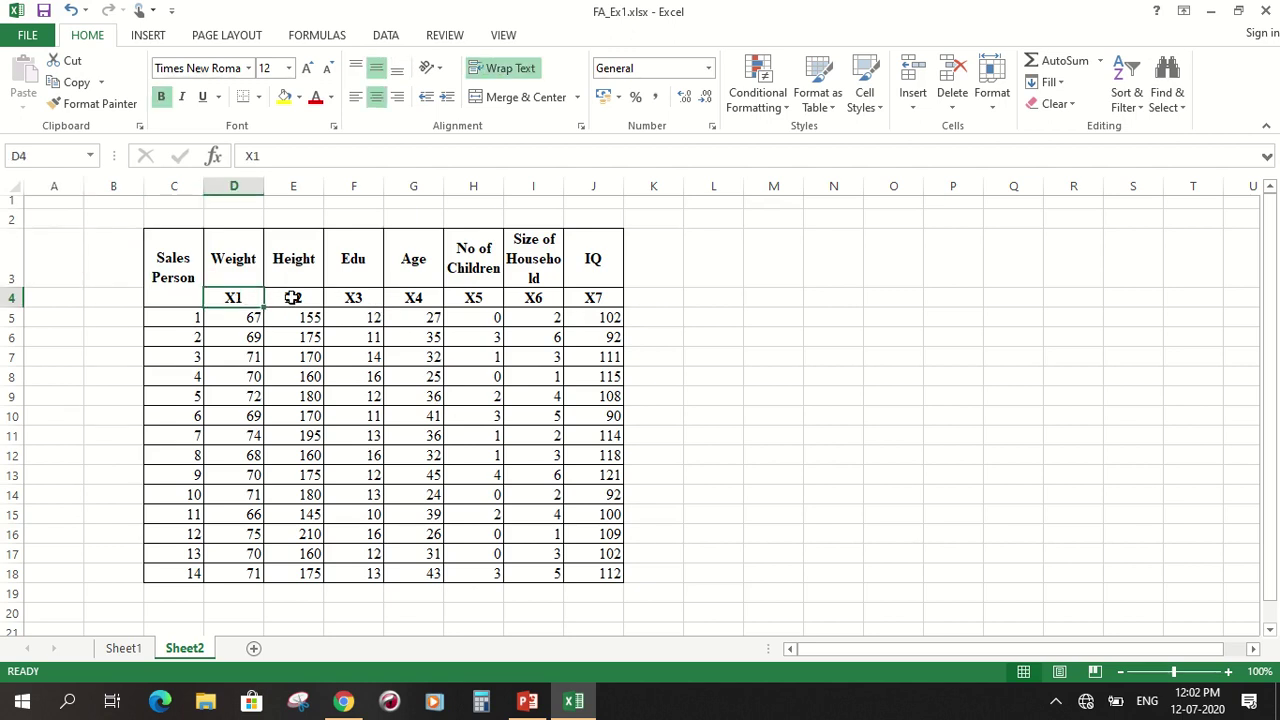
{"action": "left_click", "coordinate": [292, 298]}
{"action": "left_click", "coordinate": [395, 299]}
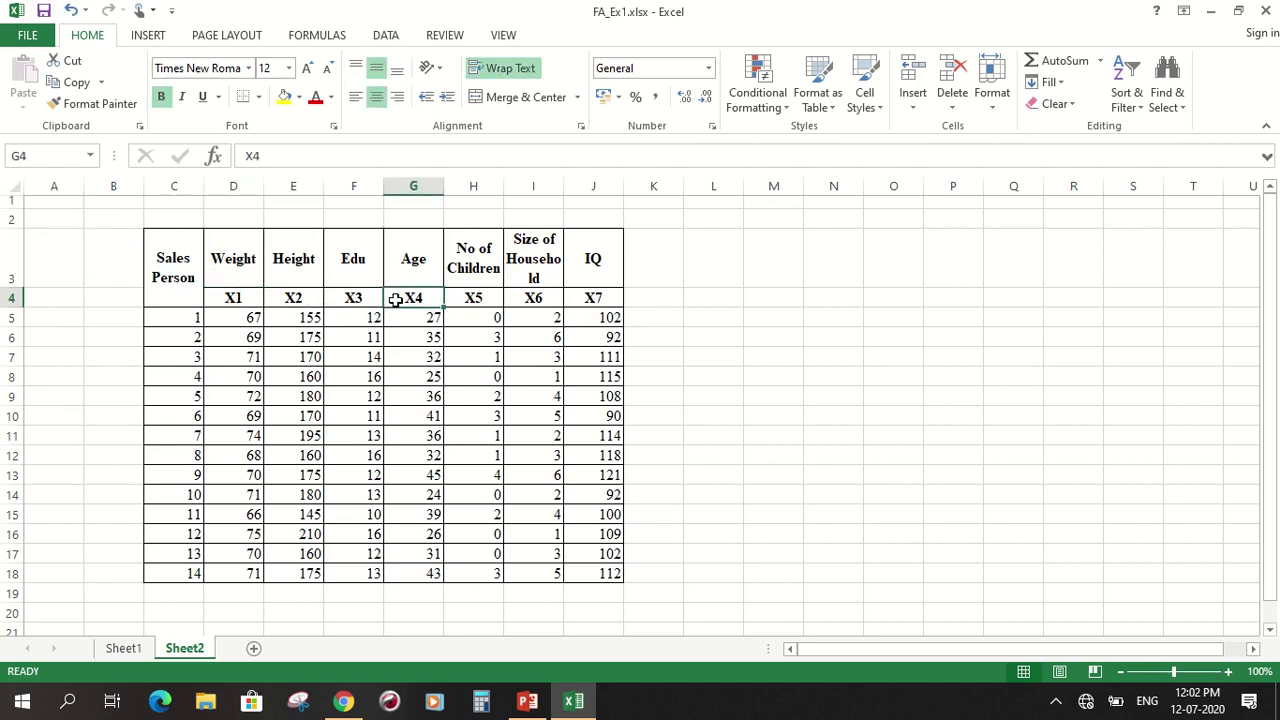
{"action": "left_click", "coordinate": [240, 298]}
{"action": "left_click", "coordinate": [244, 264]}
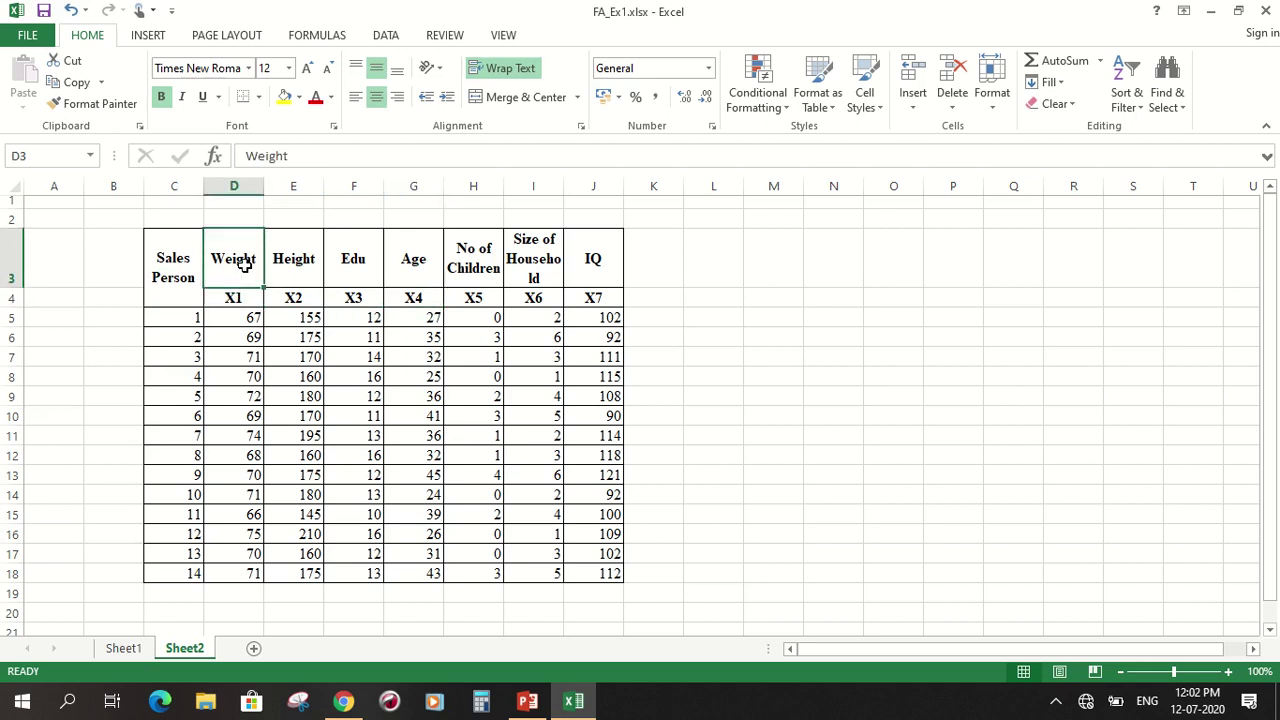
{"action": "left_click", "coordinate": [248, 297]}
{"action": "left_click", "coordinate": [285, 279]}
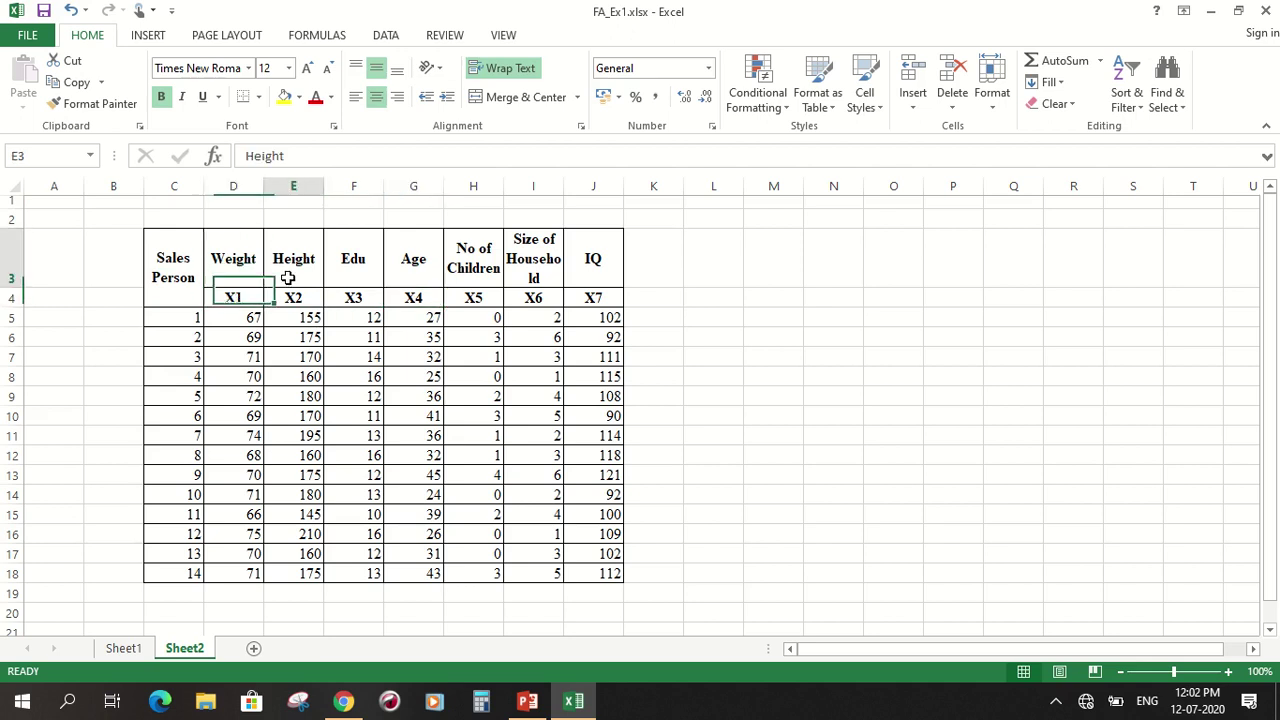
{"action": "left_click", "coordinate": [297, 301]}
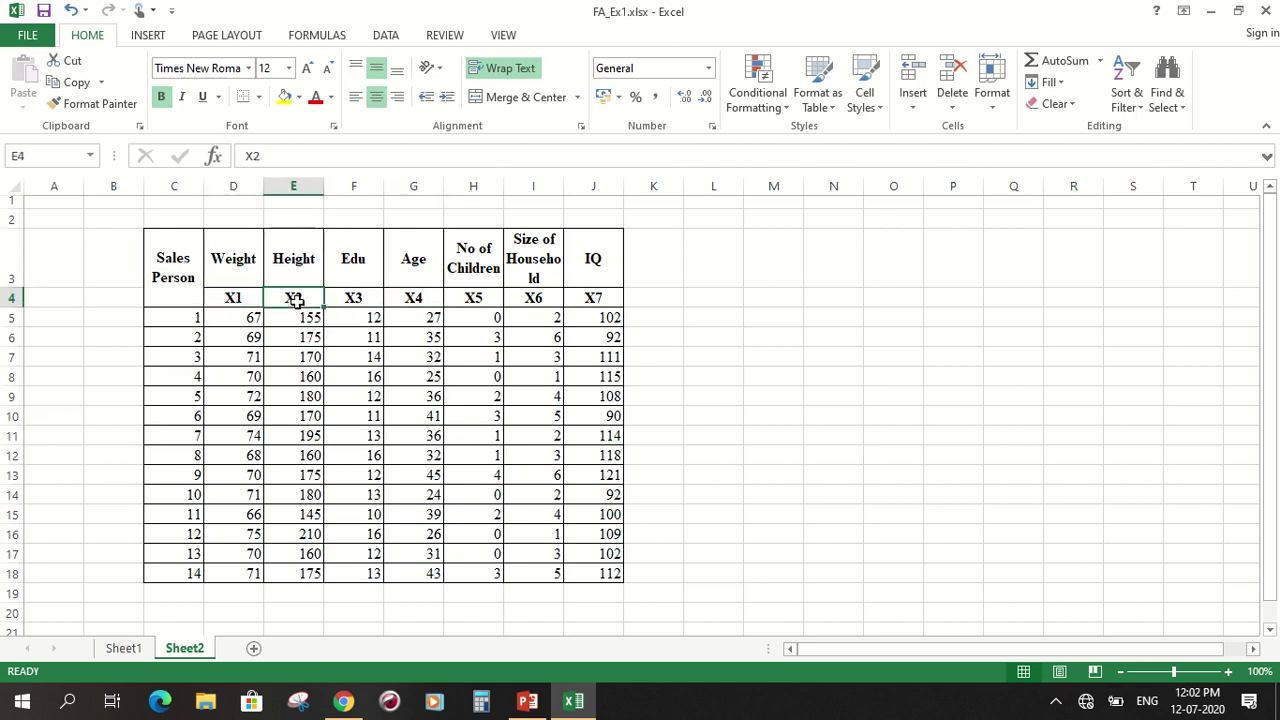
{"action": "left_click", "coordinate": [594, 265]}
{"action": "left_click", "coordinate": [600, 300]}
{"action": "left_click", "coordinate": [688, 256]}
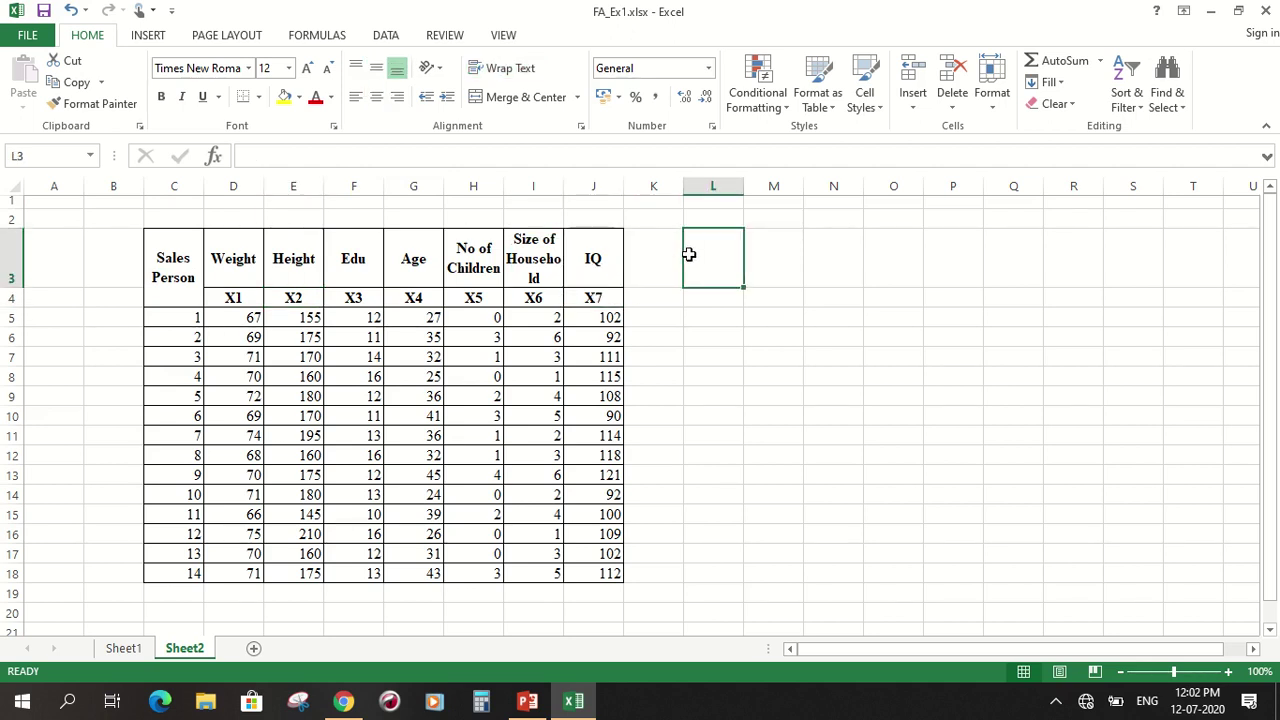
{"action": "left_click", "coordinate": [669, 252]}
{"action": "left_click", "coordinate": [716, 257]}
{"action": "left_click", "coordinate": [774, 255]}
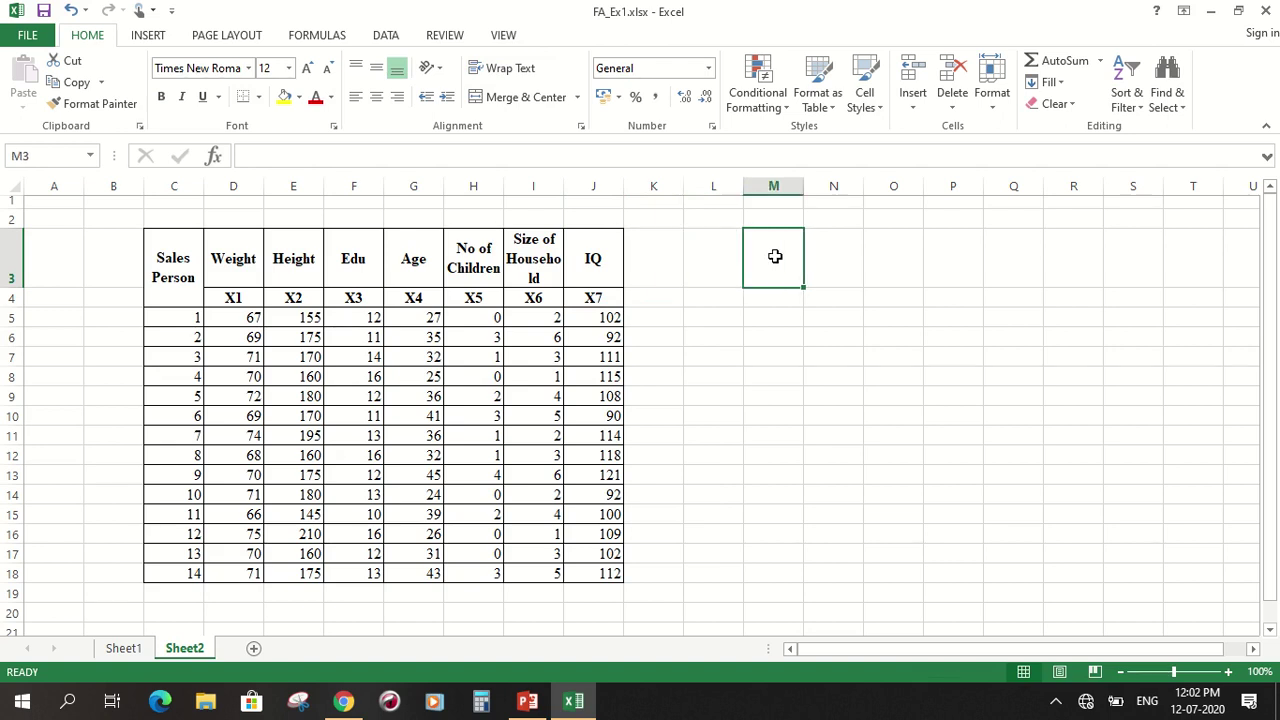
{"action": "left_click", "coordinate": [716, 257]}
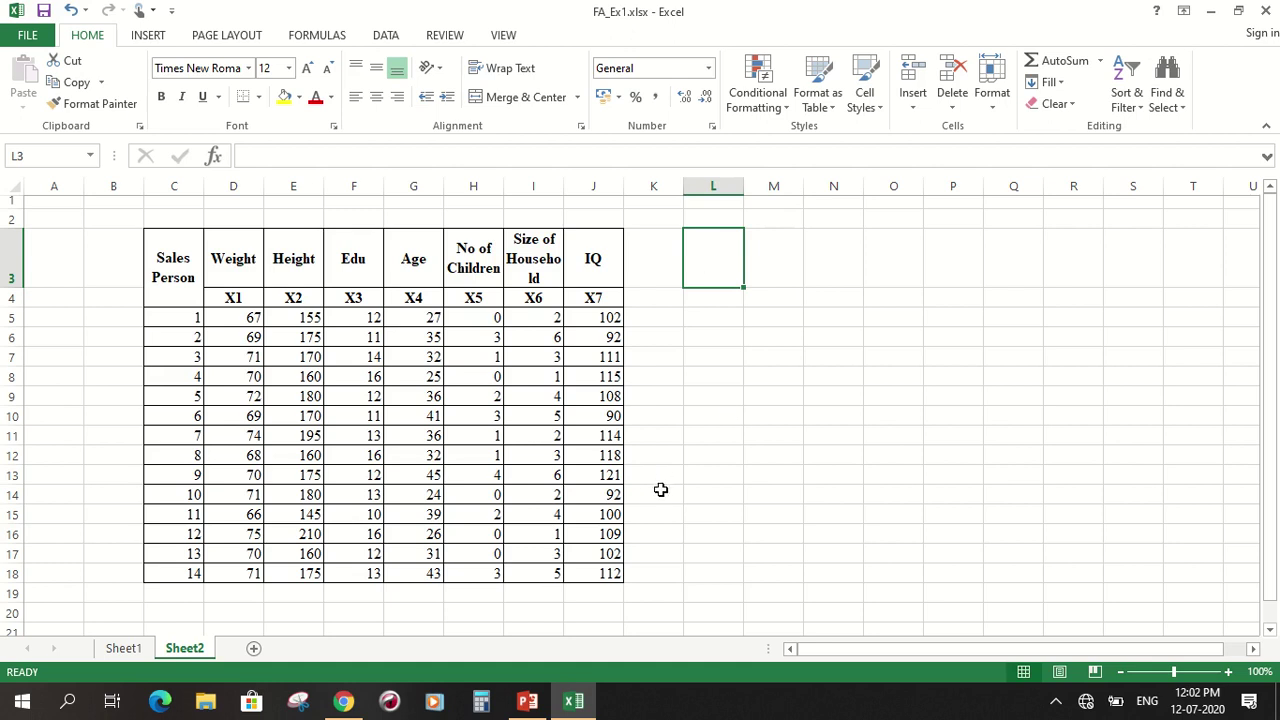
Launch IBM SPSS Statistics 20 from the desktop.
{"action": "key", "text": "alt+Tab"}
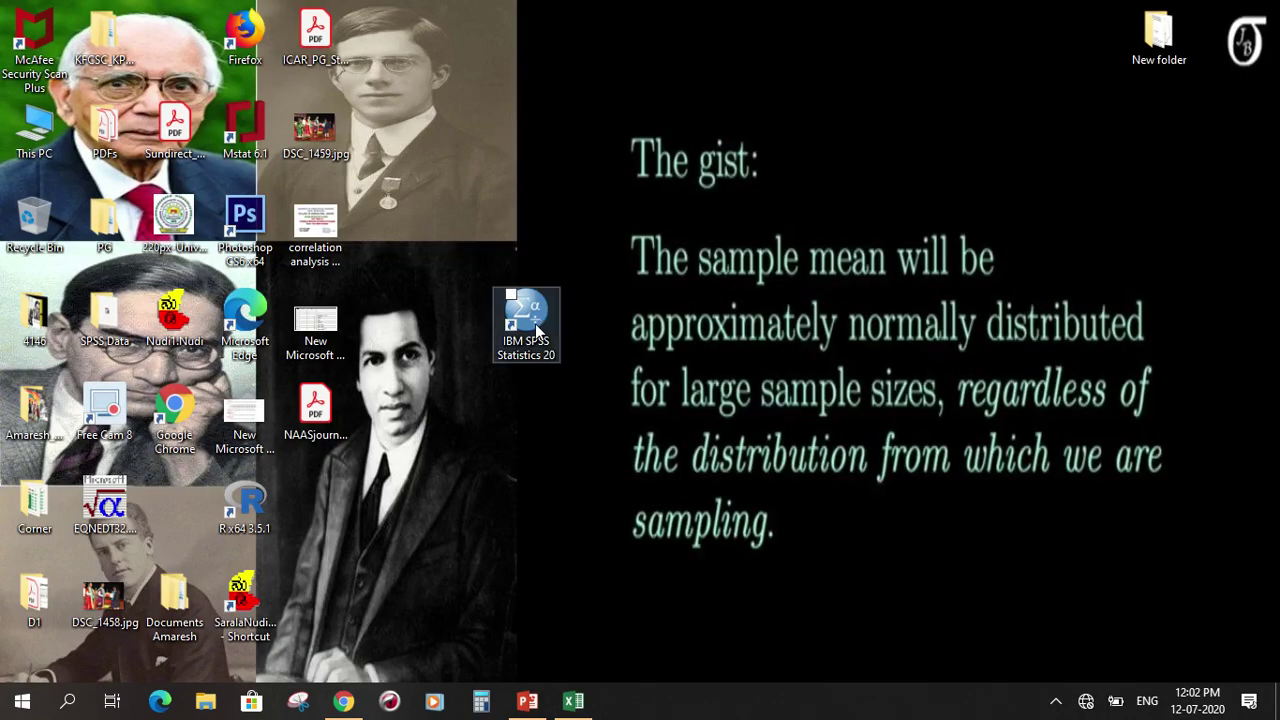
{"action": "double_click", "coordinate": [526, 322]}
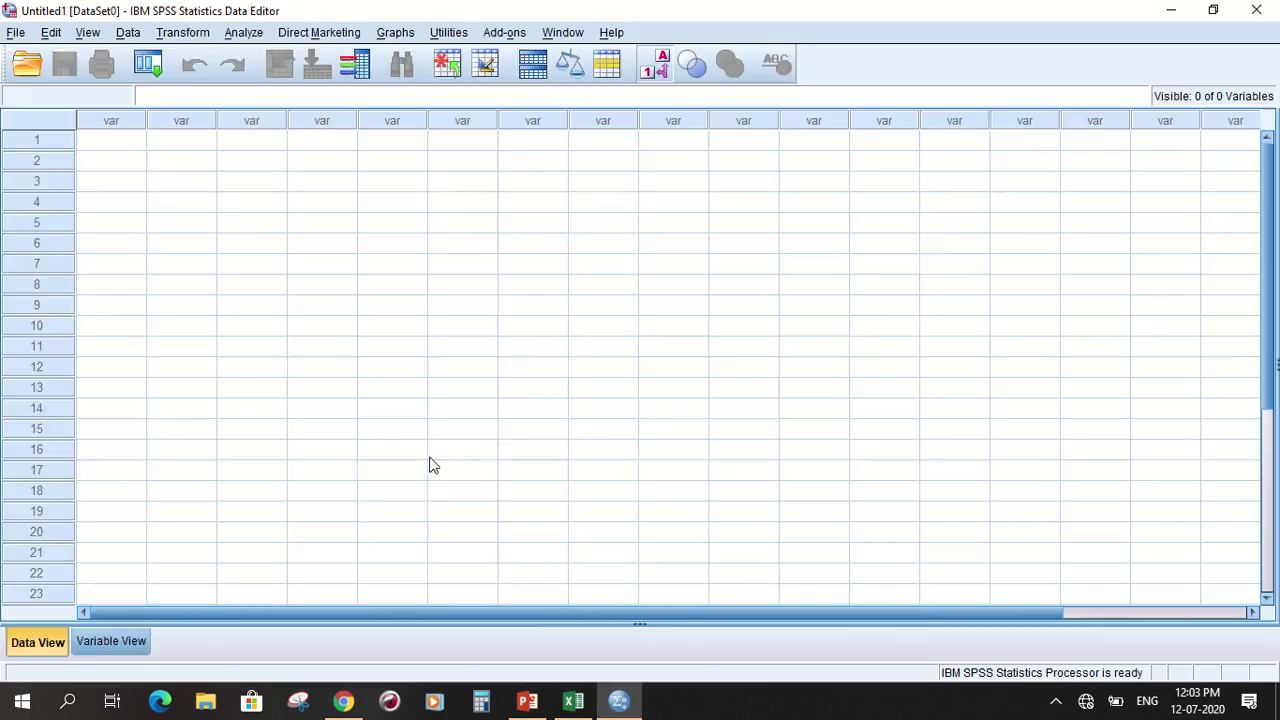
Copy the values in D5:J18 from the Excel workbook FA_Ex1.xlsx and paste them into SPSS from the first cell of row 1.
{"action": "left_click", "coordinate": [573, 700]}
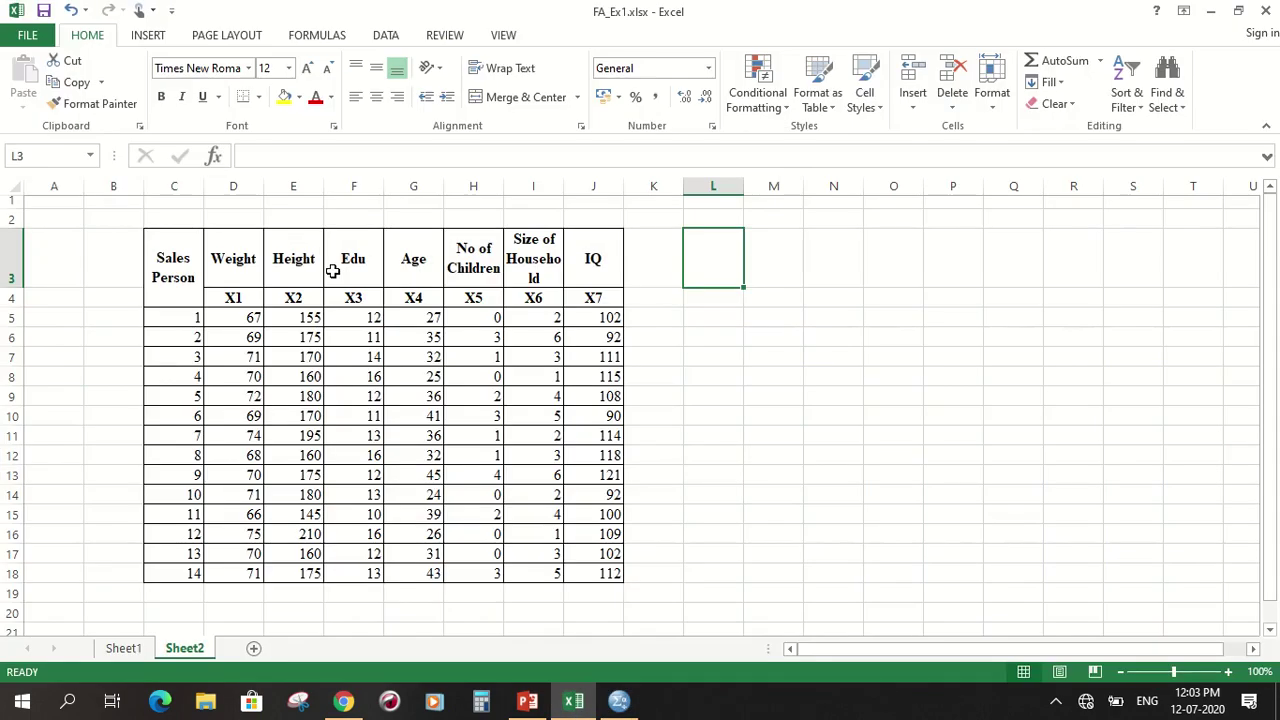
{"action": "left_click", "coordinate": [244, 301]}
{"action": "left_click", "coordinate": [248, 314]}
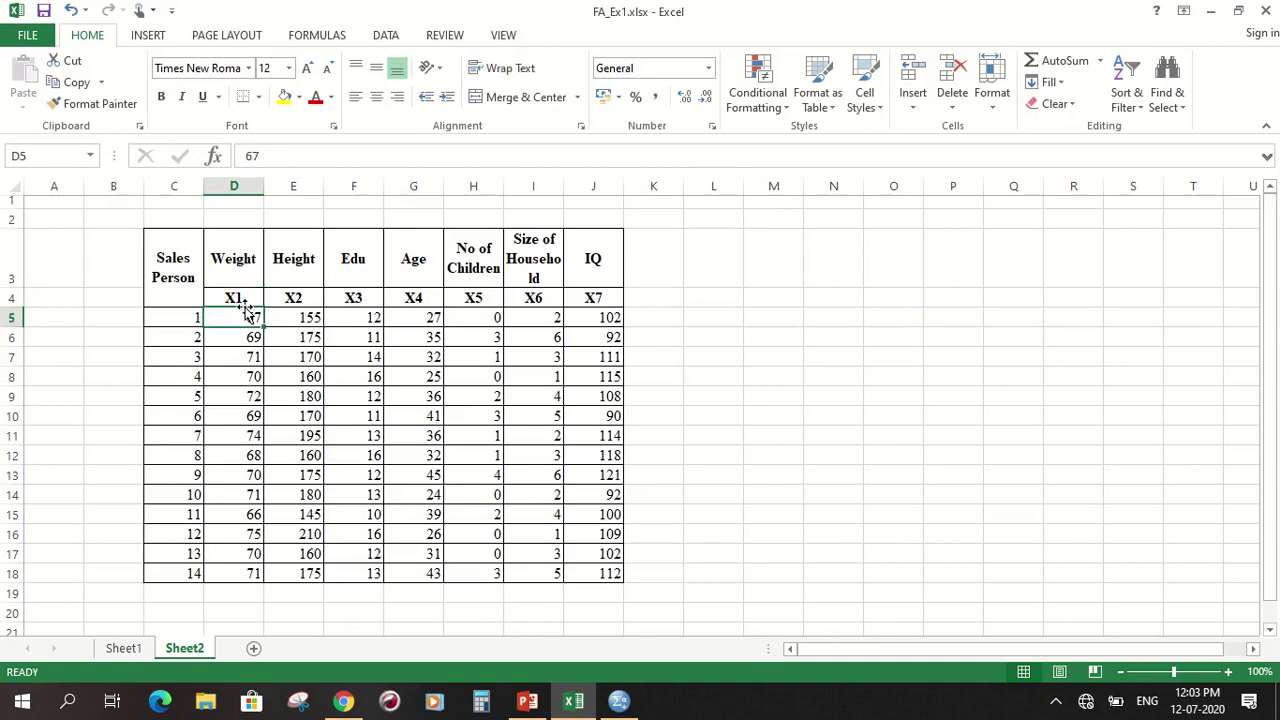
{"action": "key", "text": "ctrl+shift+Right"}
{"action": "key", "text": "ctrl+shift+Down"}
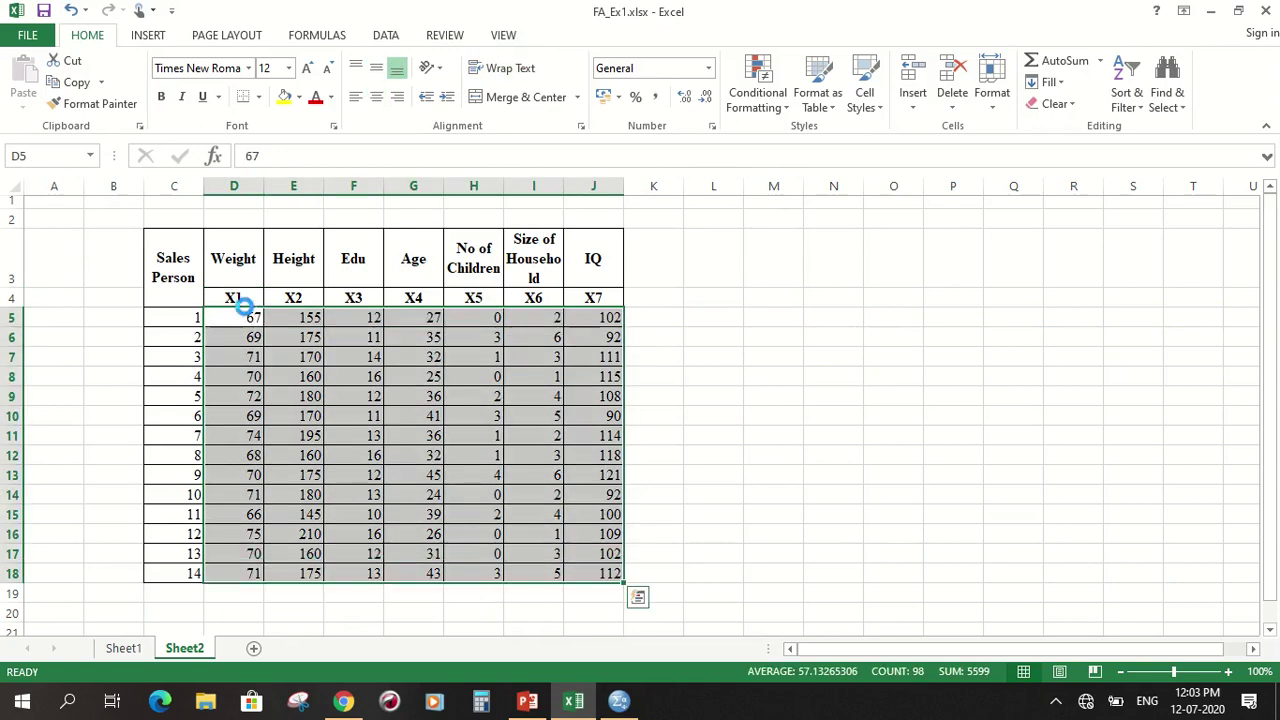
{"action": "key", "text": "ctrl+c"}
{"action": "key", "text": "alt+Tab"}
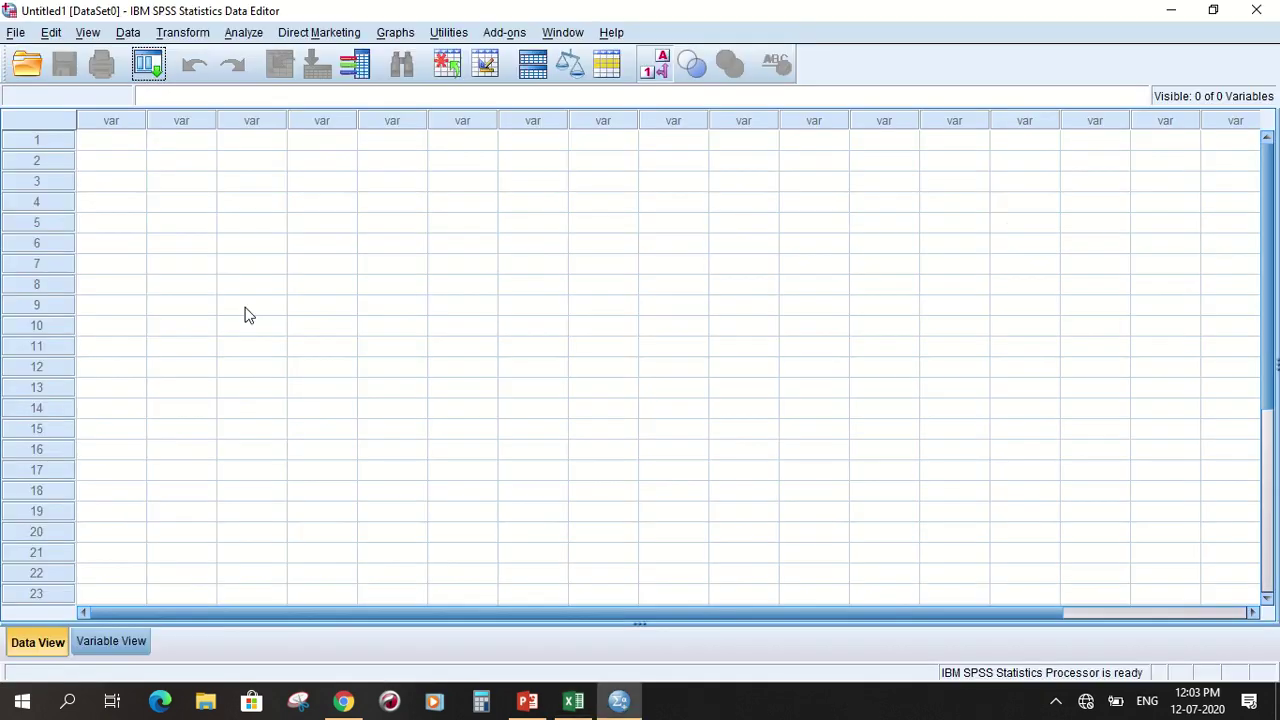
{"action": "left_click", "coordinate": [117, 140]}
{"action": "key", "text": "ctrl+v"}
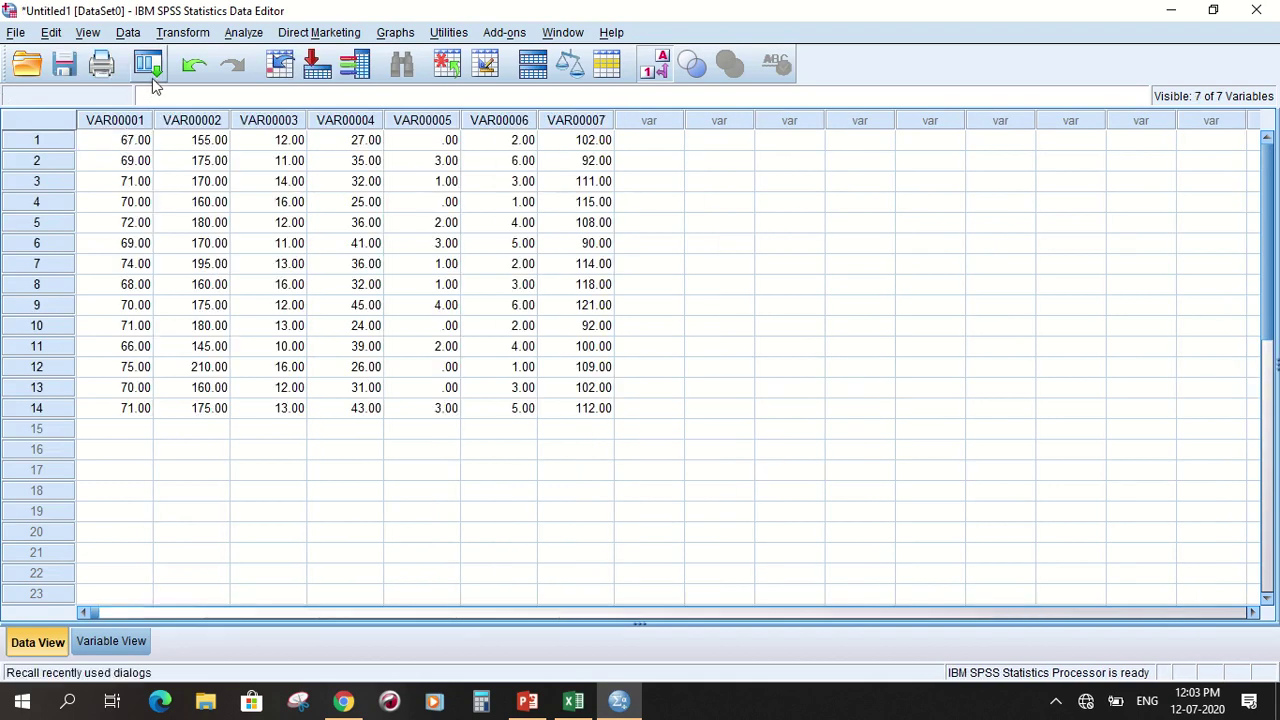
Rename the first four variables as X1, X2, X3 and X4 in the variable definitions.
{"action": "left_click", "coordinate": [107, 650]}
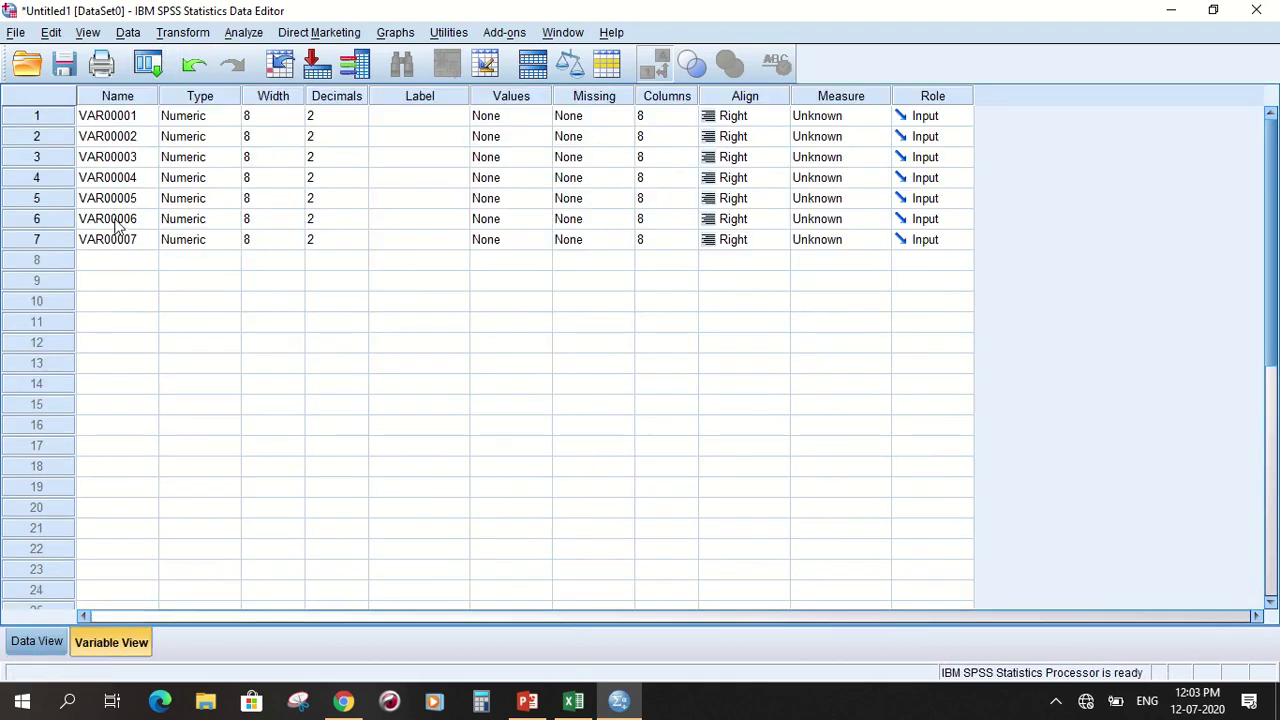
{"action": "left_click", "coordinate": [140, 116]}
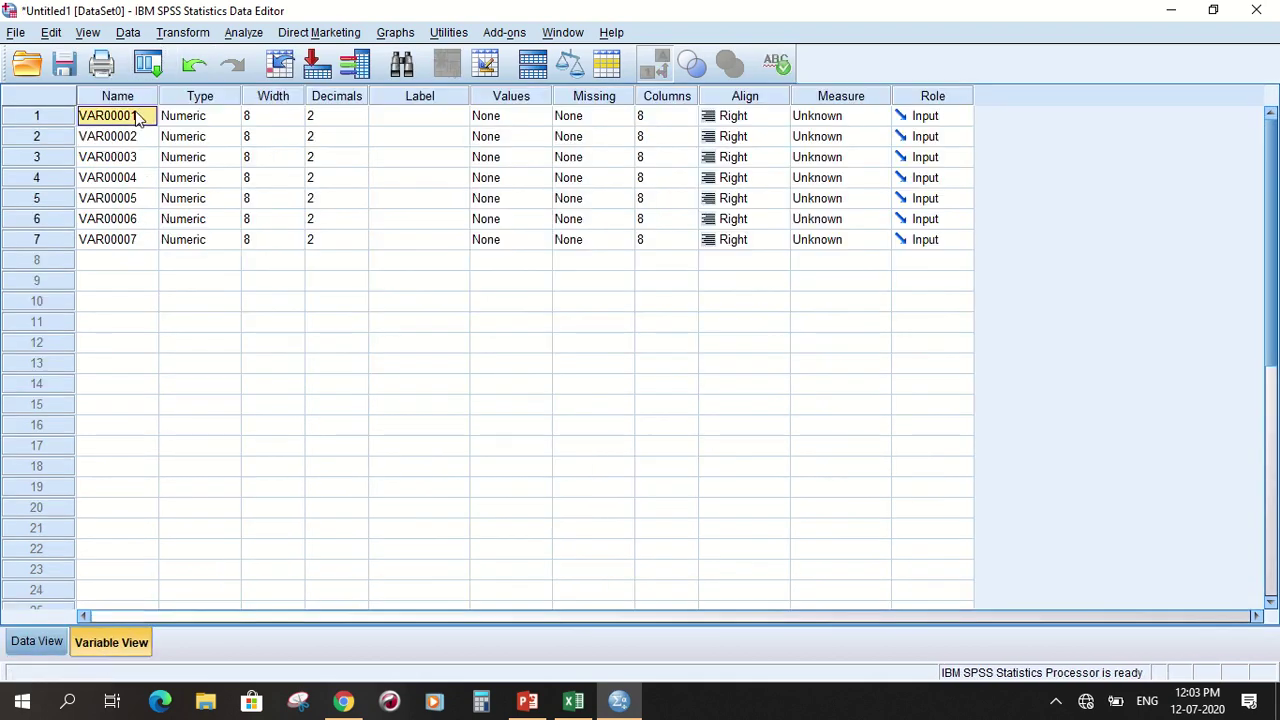
{"action": "type", "text": "X1"}
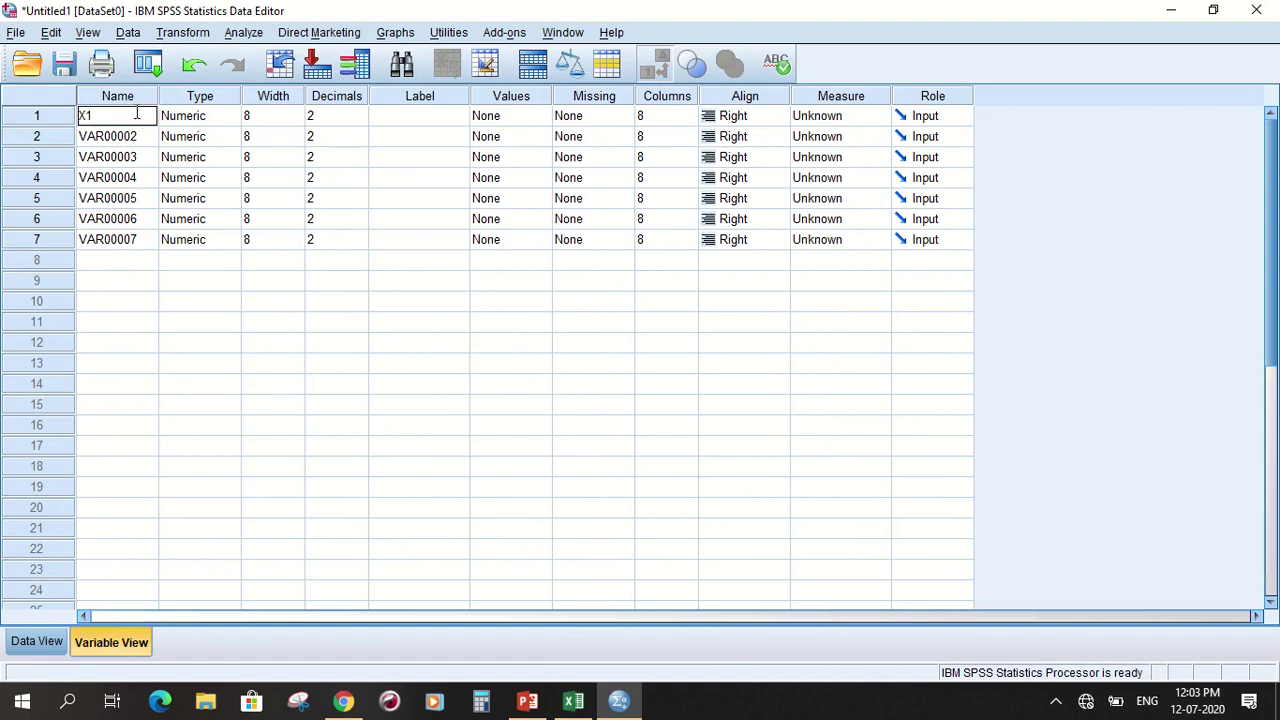
{"action": "key", "text": "Return"}
{"action": "type", "text": "X"}
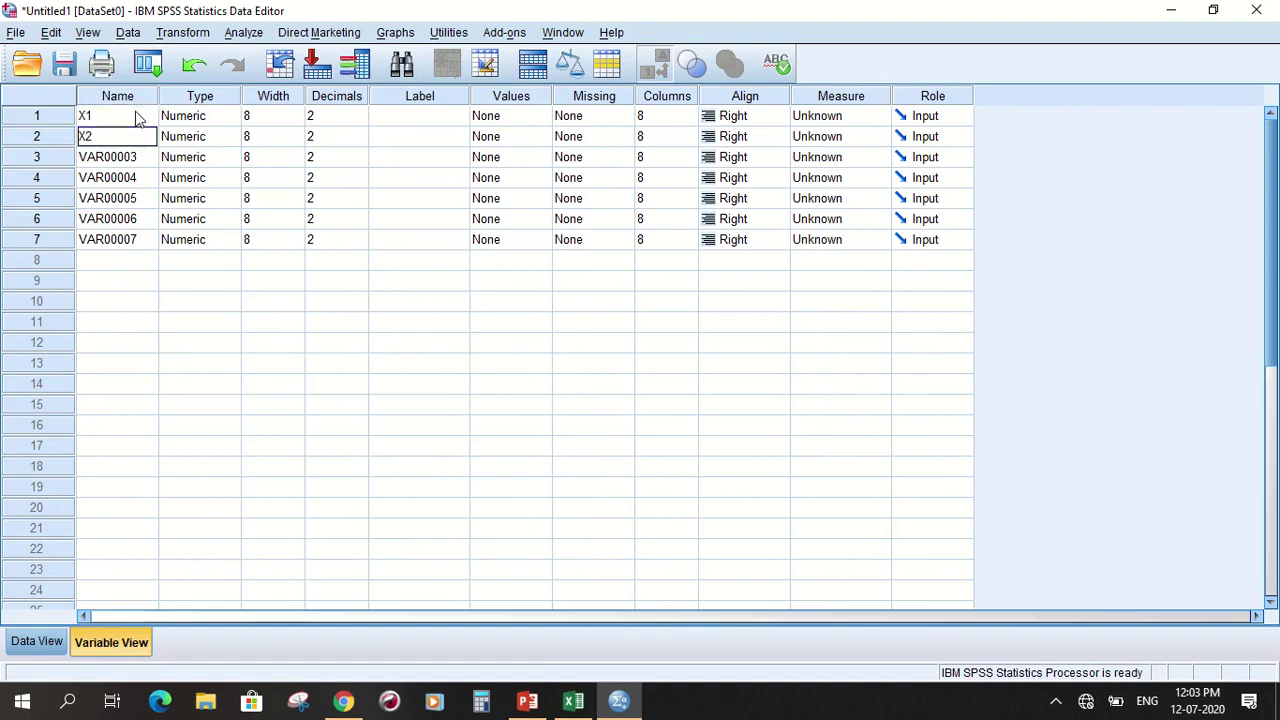
{"action": "type", "text": "2"}
{"action": "key", "text": "Return"}
{"action": "type", "text": "X3"}
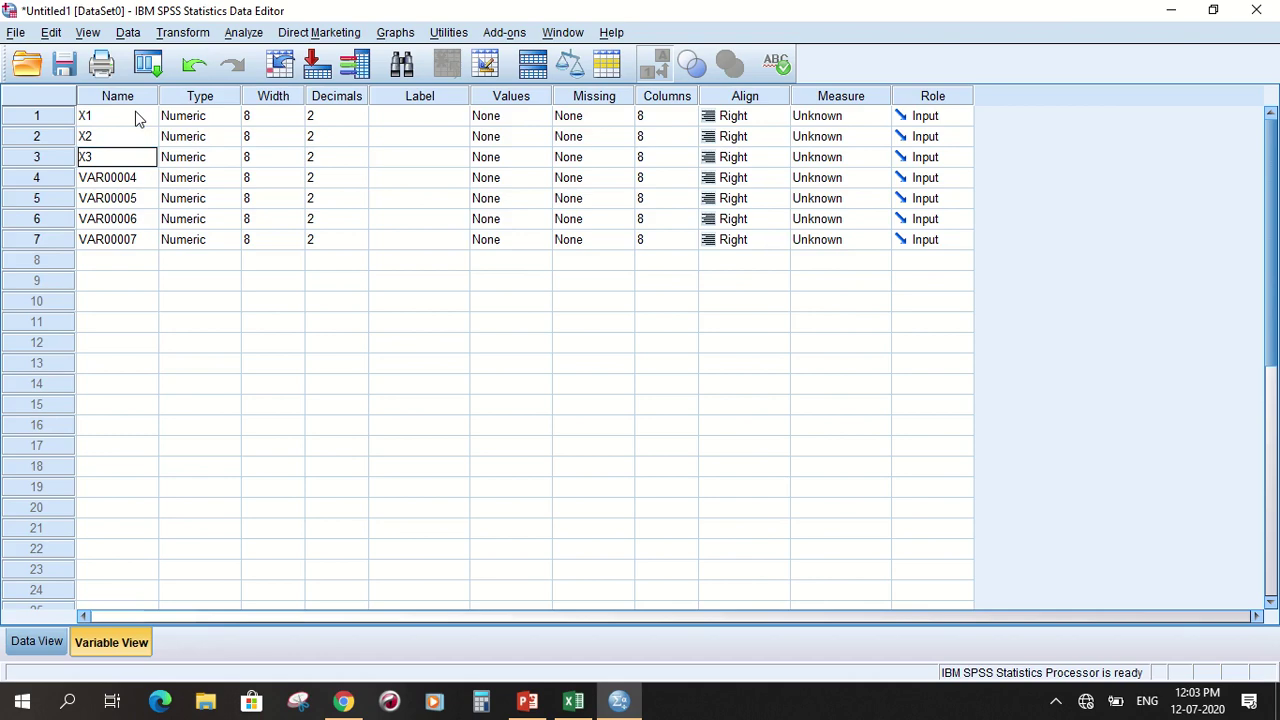
{"action": "key", "text": "Return"}
{"action": "type", "text": "X4"}
{"action": "key", "text": "Return"}
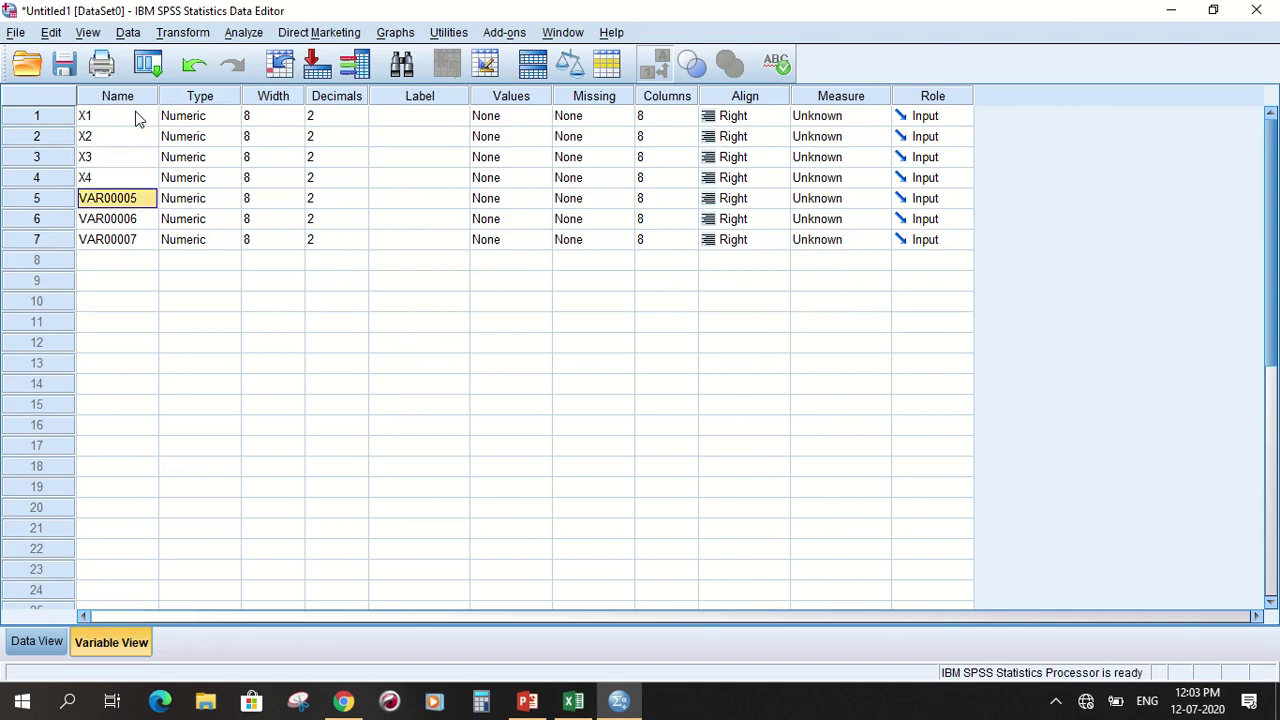
Rename the fifth, sixth and seventh variables as X5, X6 and X7.
{"action": "type", "text": "X5"}
{"action": "key", "text": "Return"}
{"action": "type", "text": "X"}
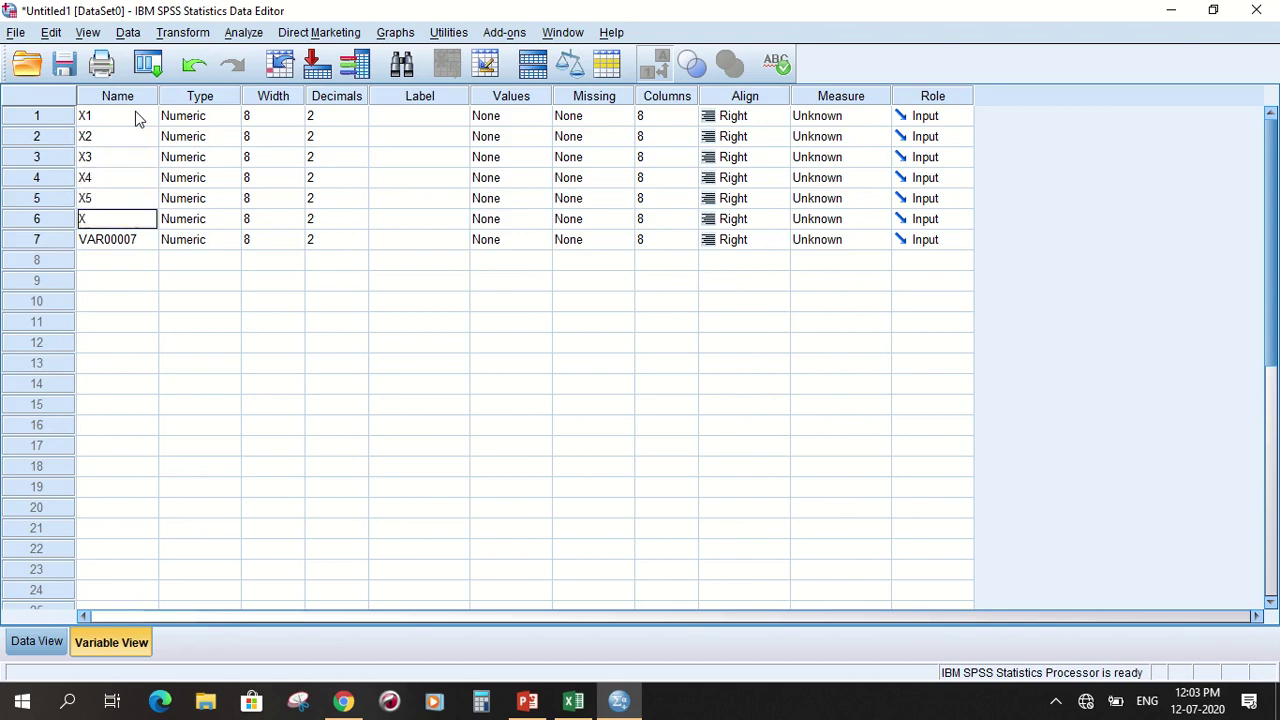
{"action": "type", "text": "6"}
{"action": "key", "text": "Tab"}
{"action": "key", "text": "Left"}
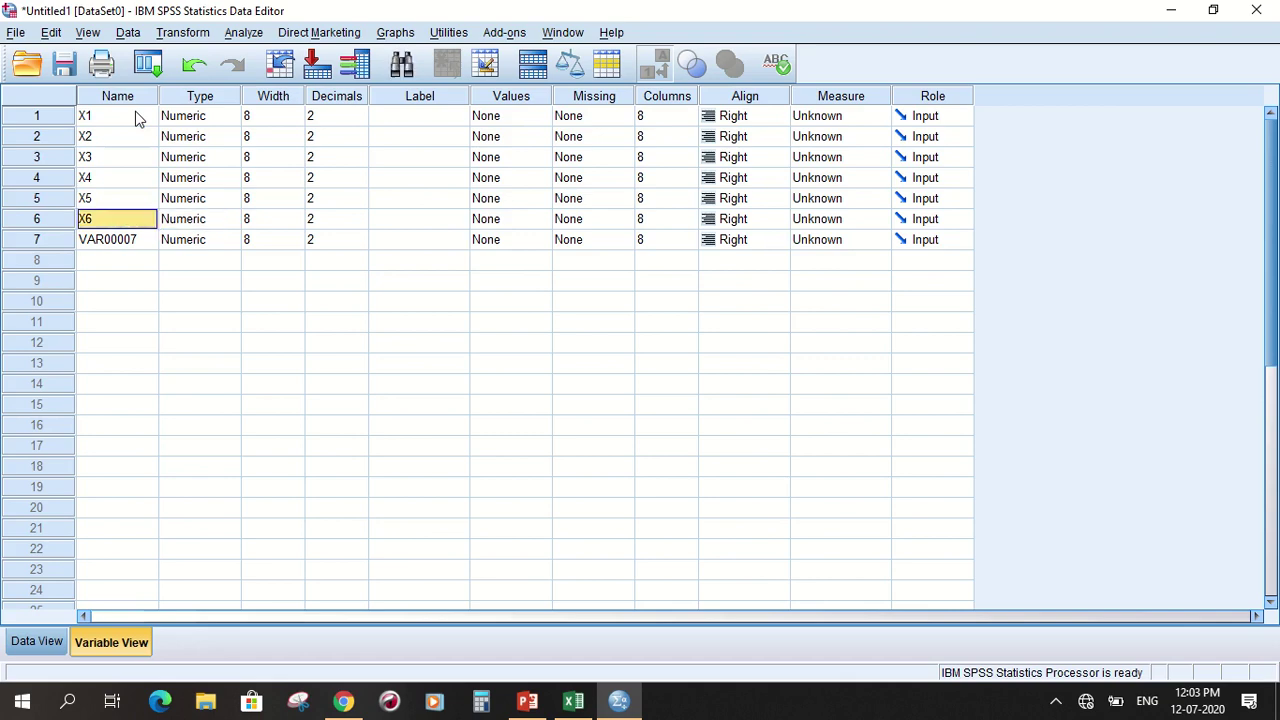
{"action": "key", "text": "Down"}
{"action": "type", "text": "X7"}
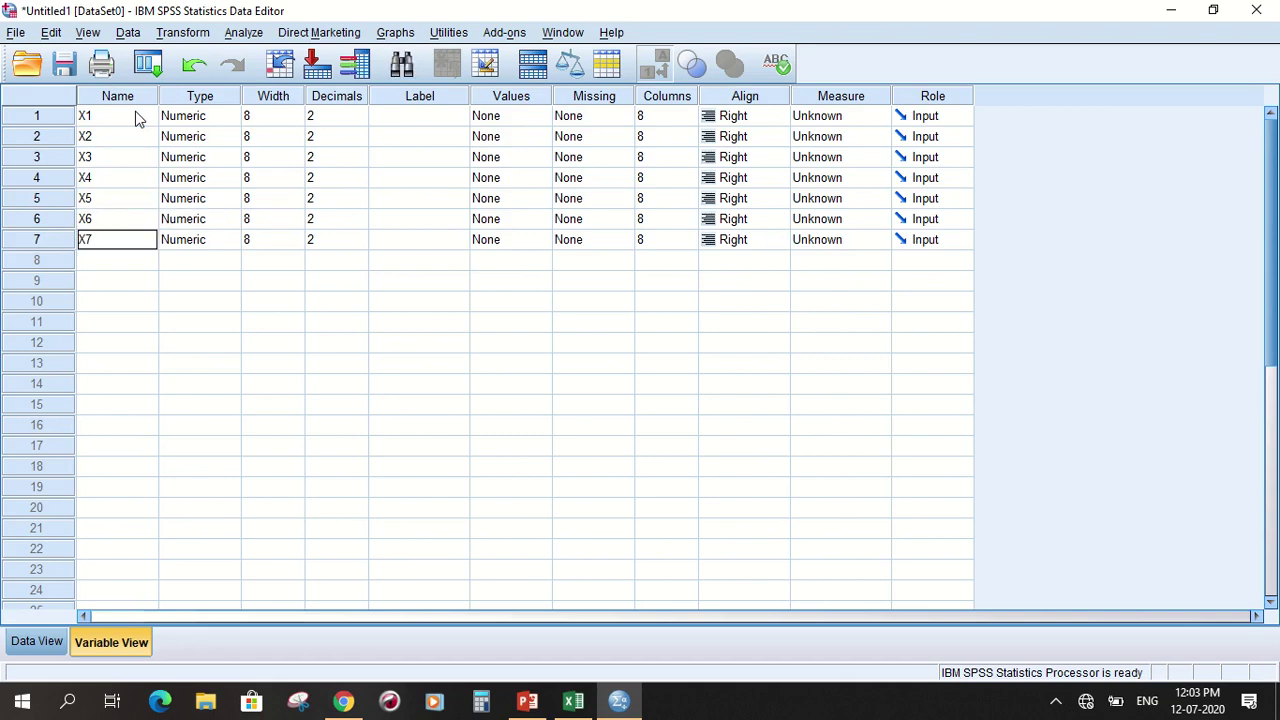
Start a Factor Analysis from the data view and add all variables X1 to X7 as analysis variables.
{"action": "left_click", "coordinate": [37, 641]}
{"action": "left_click", "coordinate": [250, 36]}
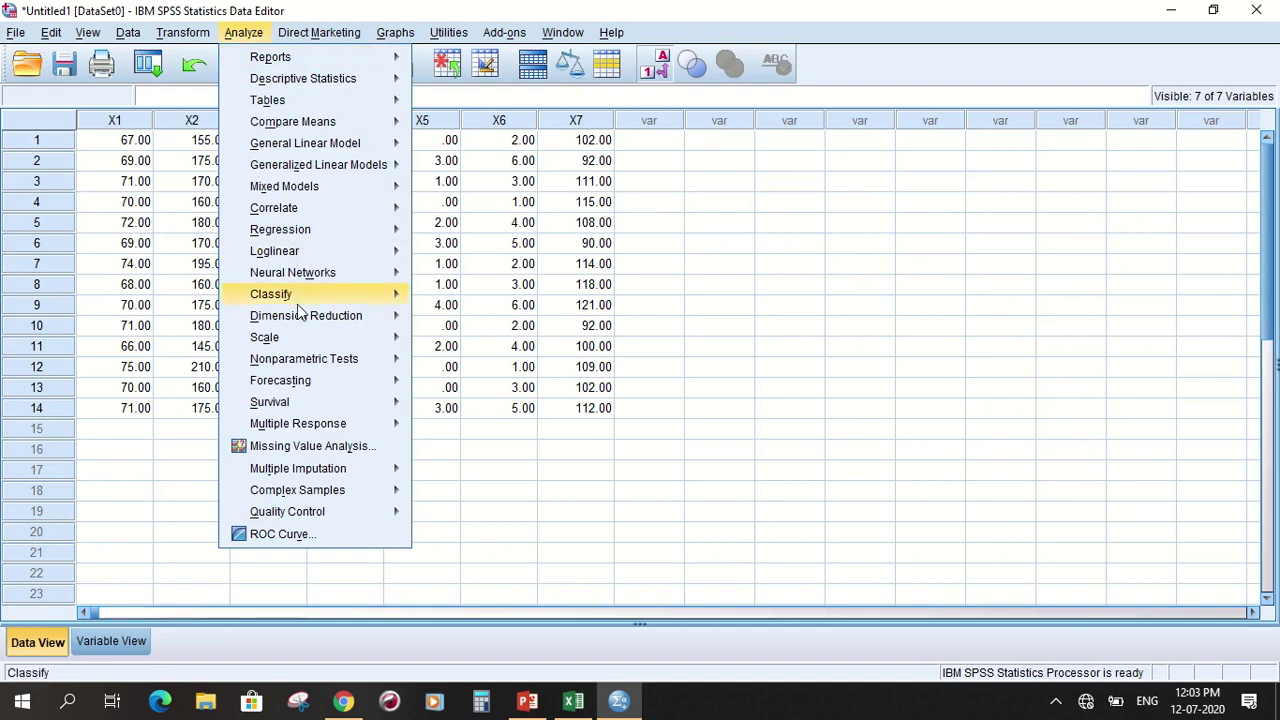
{"action": "mouse_move", "coordinate": [324, 317]}
{"action": "left_click", "coordinate": [452, 320]}
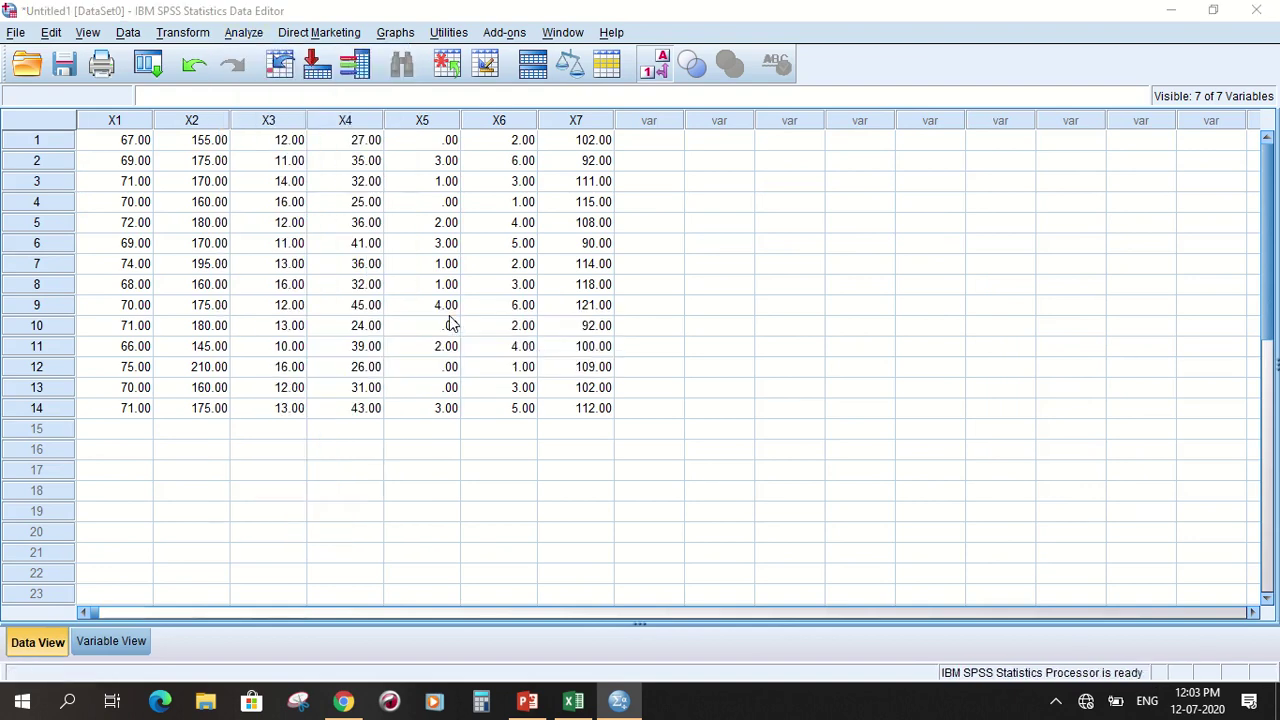
{"action": "left_click", "coordinate": [537, 328]}
{"action": "key", "text": "ctrl+a"}
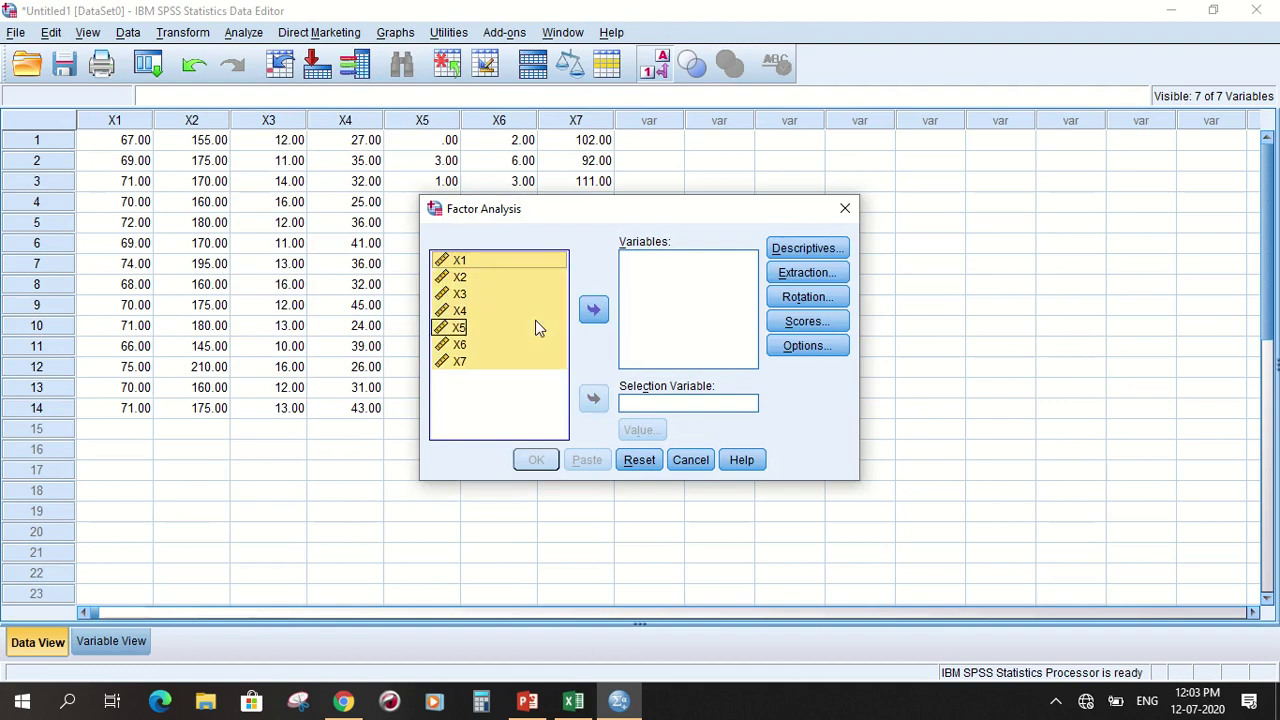
{"action": "left_click", "coordinate": [593, 310]}
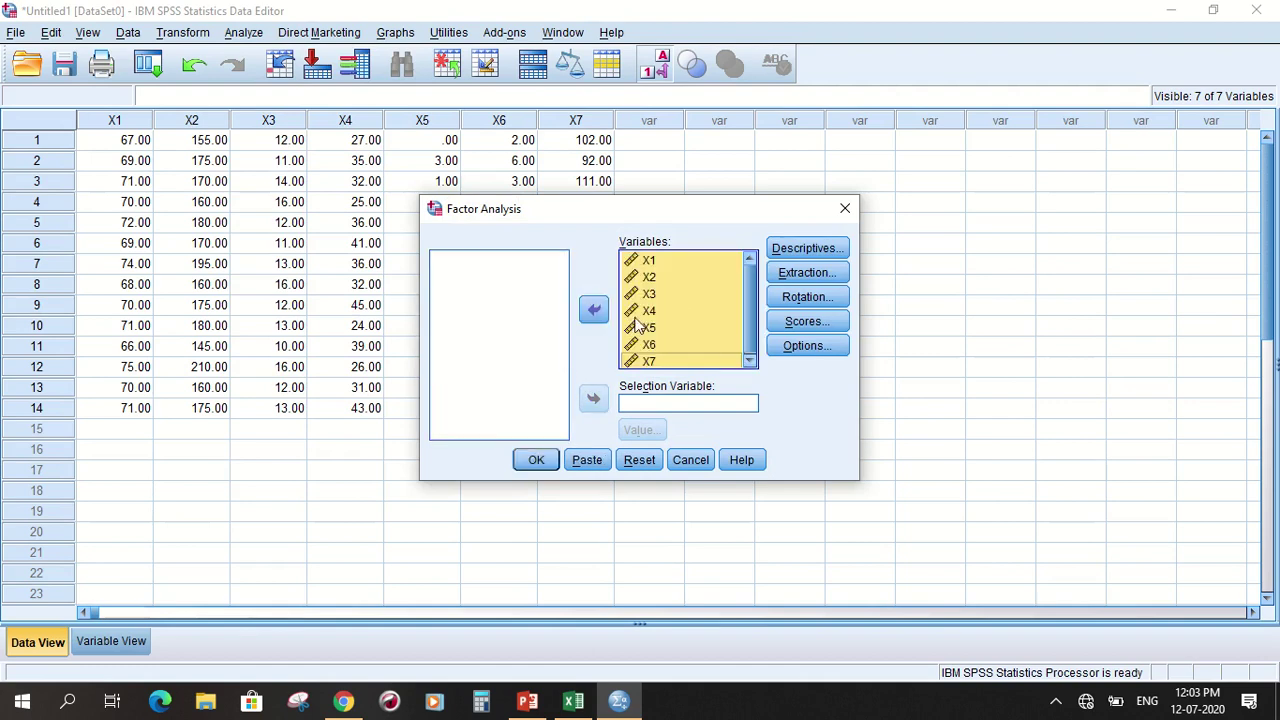
Request univariate descriptives plus correlation coefficients, significance levels, and the KMO and Bartlett's test of sphericity for the factor analysis.
{"action": "left_click", "coordinate": [775, 256]}
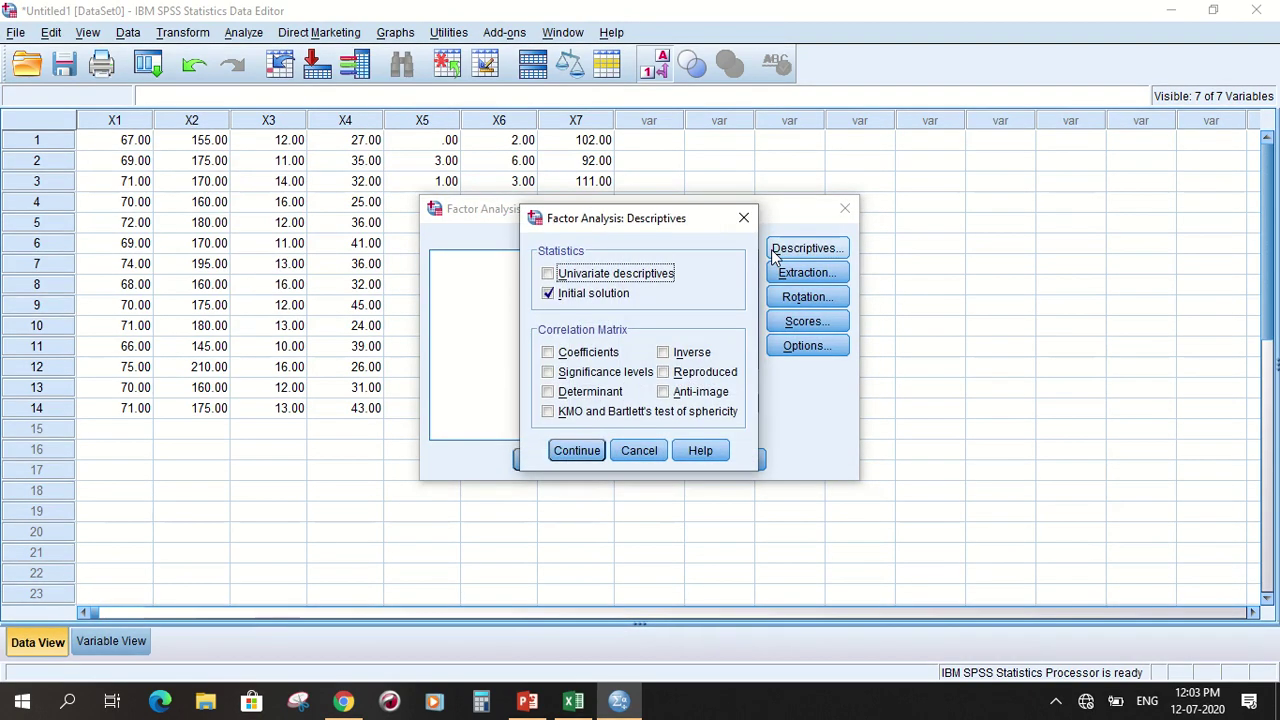
{"action": "left_click", "coordinate": [552, 278]}
{"action": "left_click", "coordinate": [549, 355]}
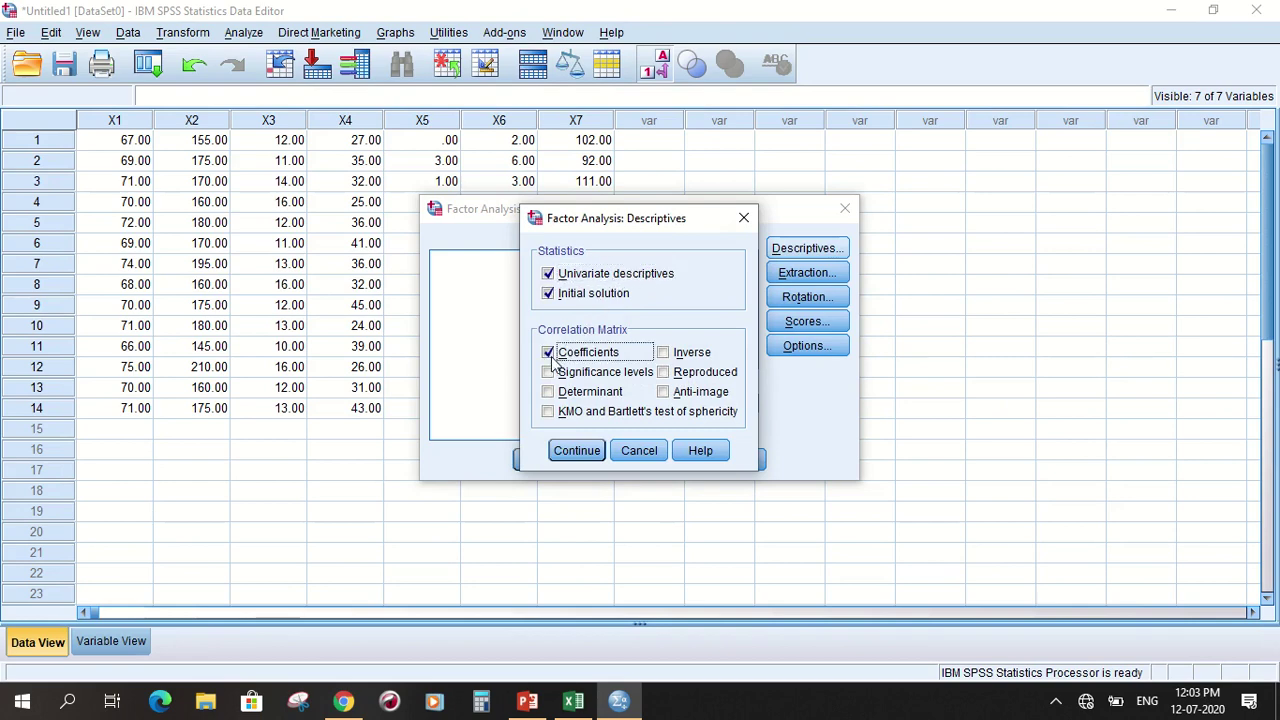
{"action": "left_click", "coordinate": [548, 374]}
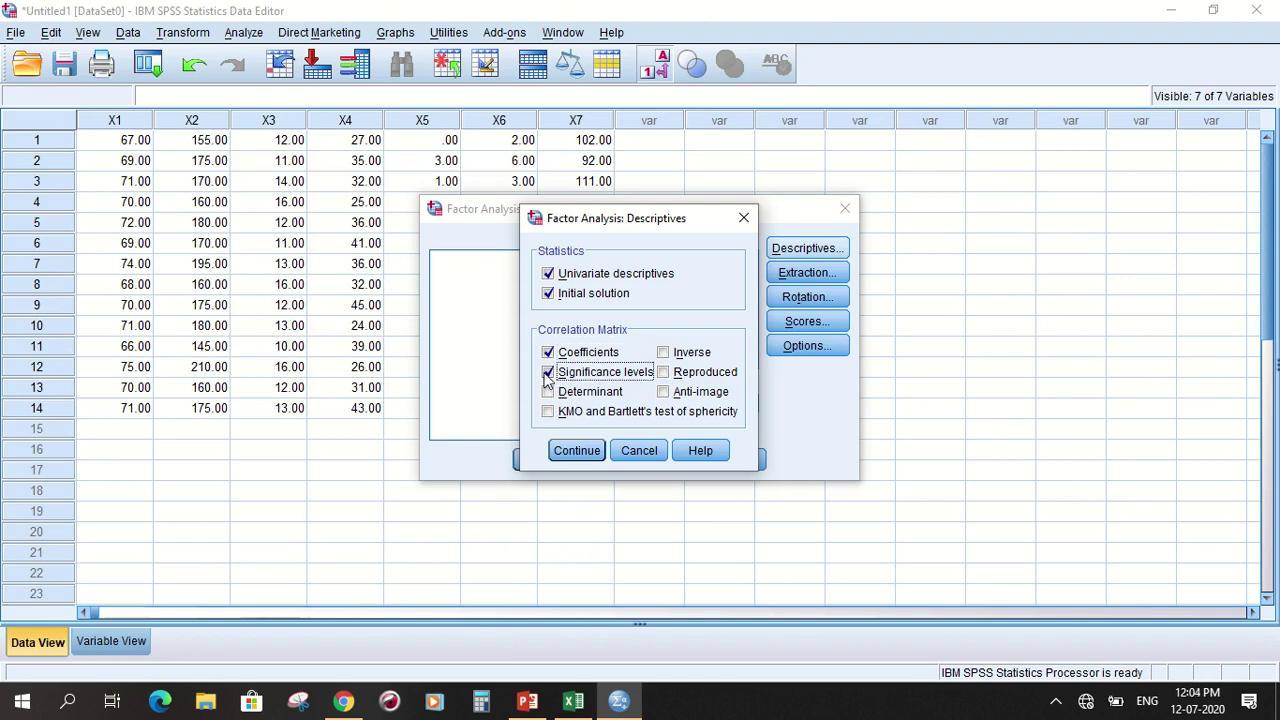
{"action": "left_click", "coordinate": [549, 412]}
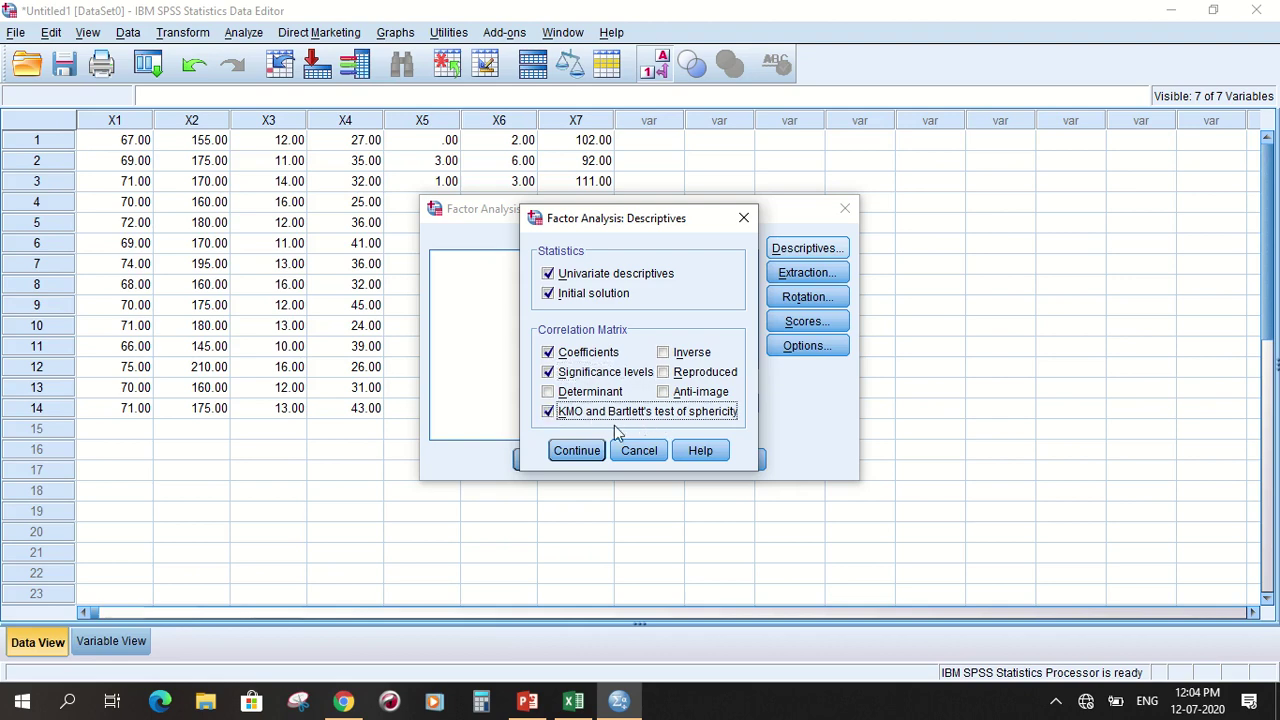
{"action": "left_click", "coordinate": [577, 451]}
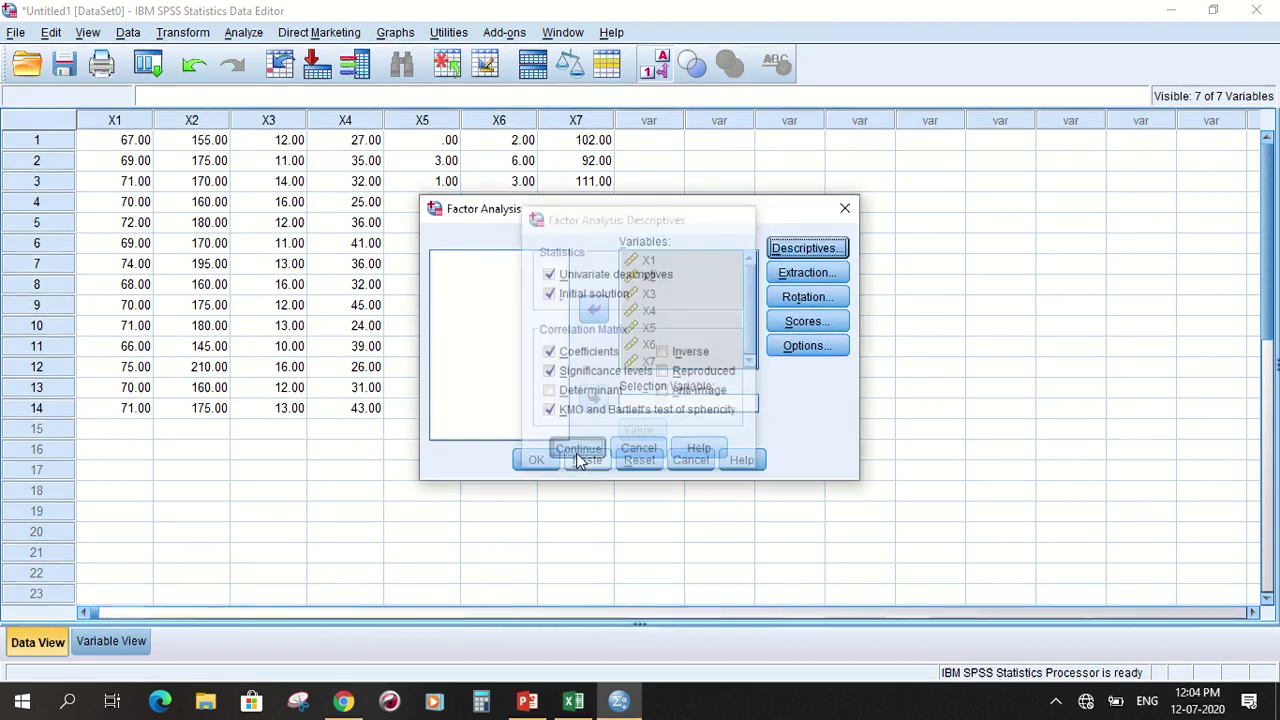
Set the extraction method to Principal components on the correlation matrix, accepting eigenvalues greater than 1.
{"action": "left_click", "coordinate": [826, 274]}
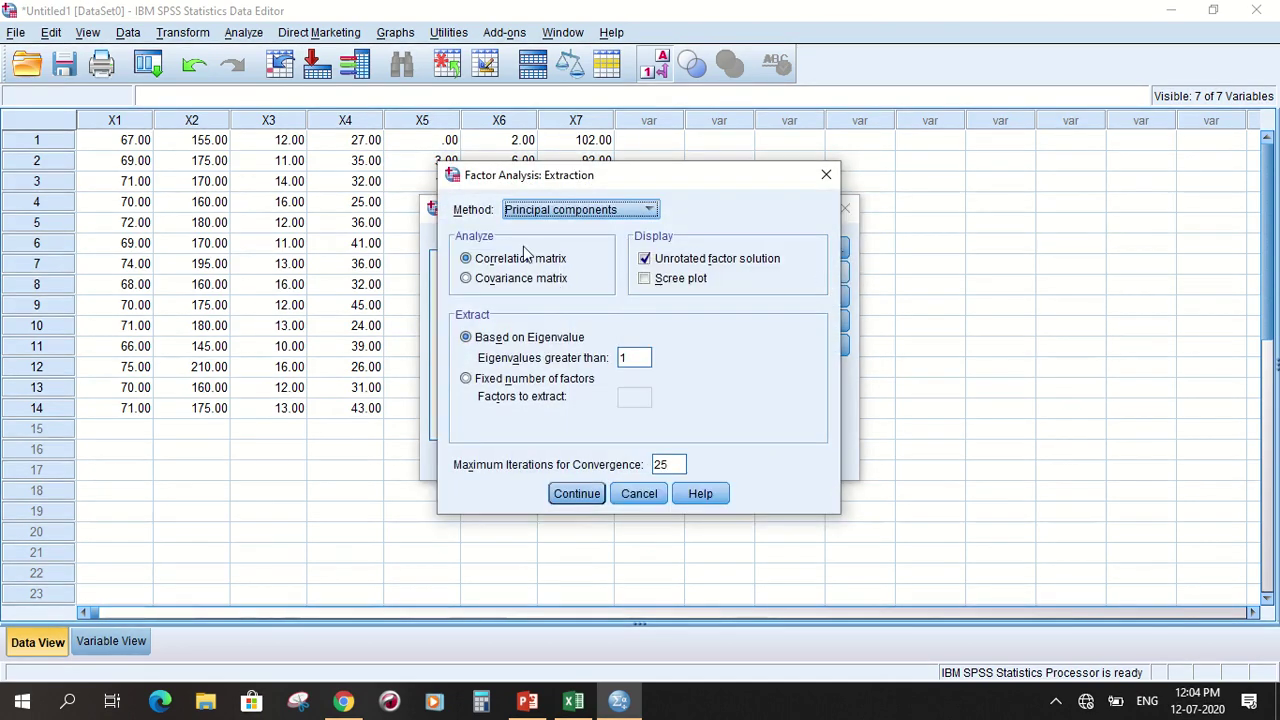
{"action": "left_click", "coordinate": [578, 211]}
{"action": "left_click", "coordinate": [578, 211]}
{"action": "left_click", "coordinate": [578, 211]}
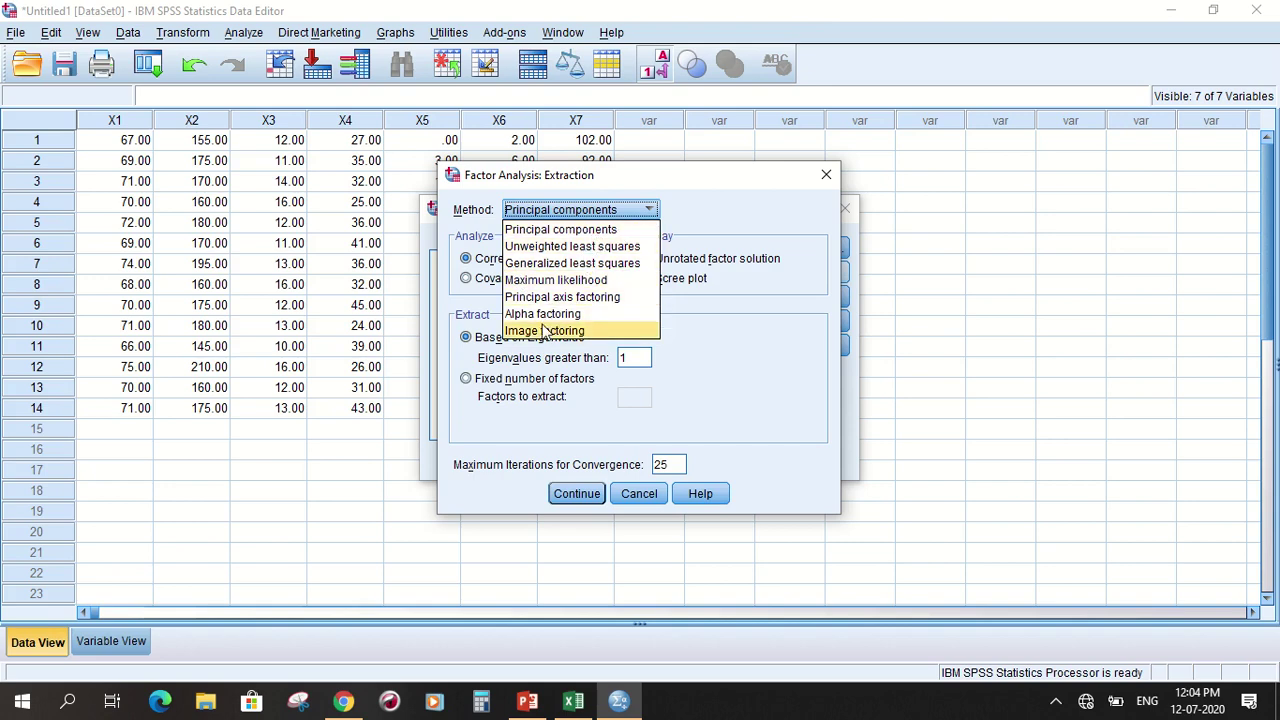
{"action": "left_click", "coordinate": [594, 230]}
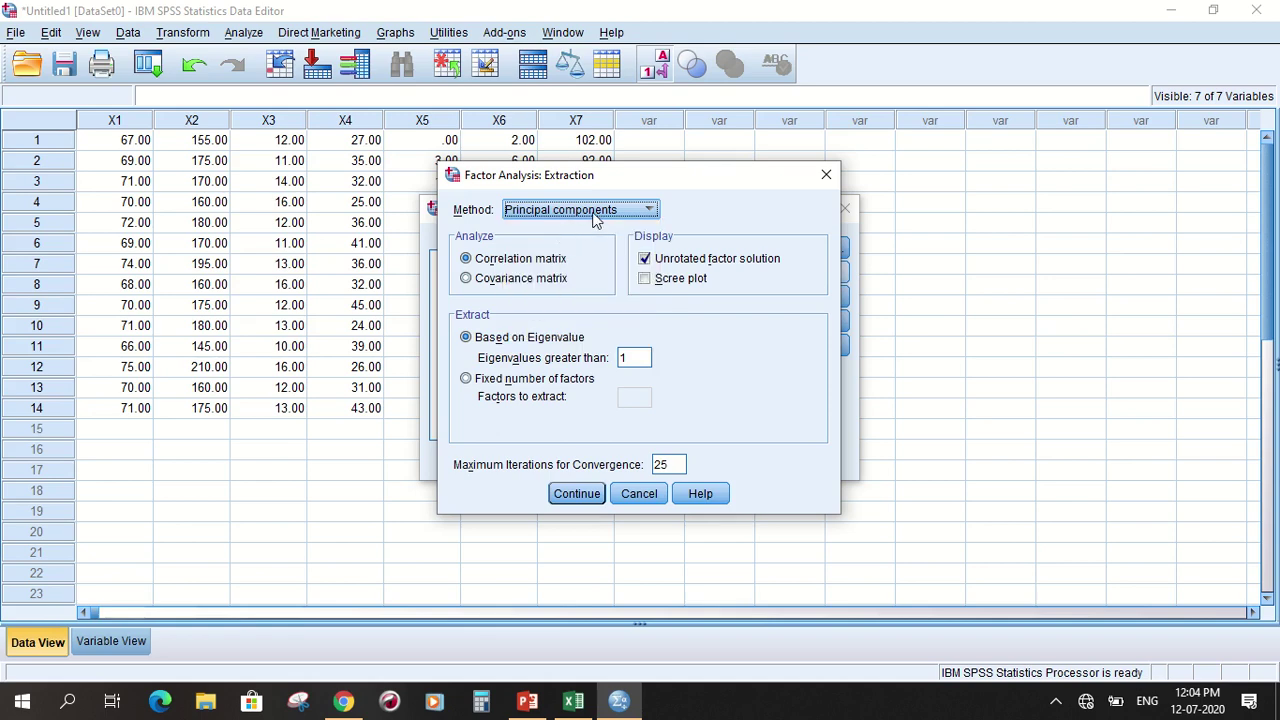
{"action": "left_click", "coordinate": [594, 218]}
{"action": "left_click", "coordinate": [594, 218]}
{"action": "left_click", "coordinate": [519, 262]}
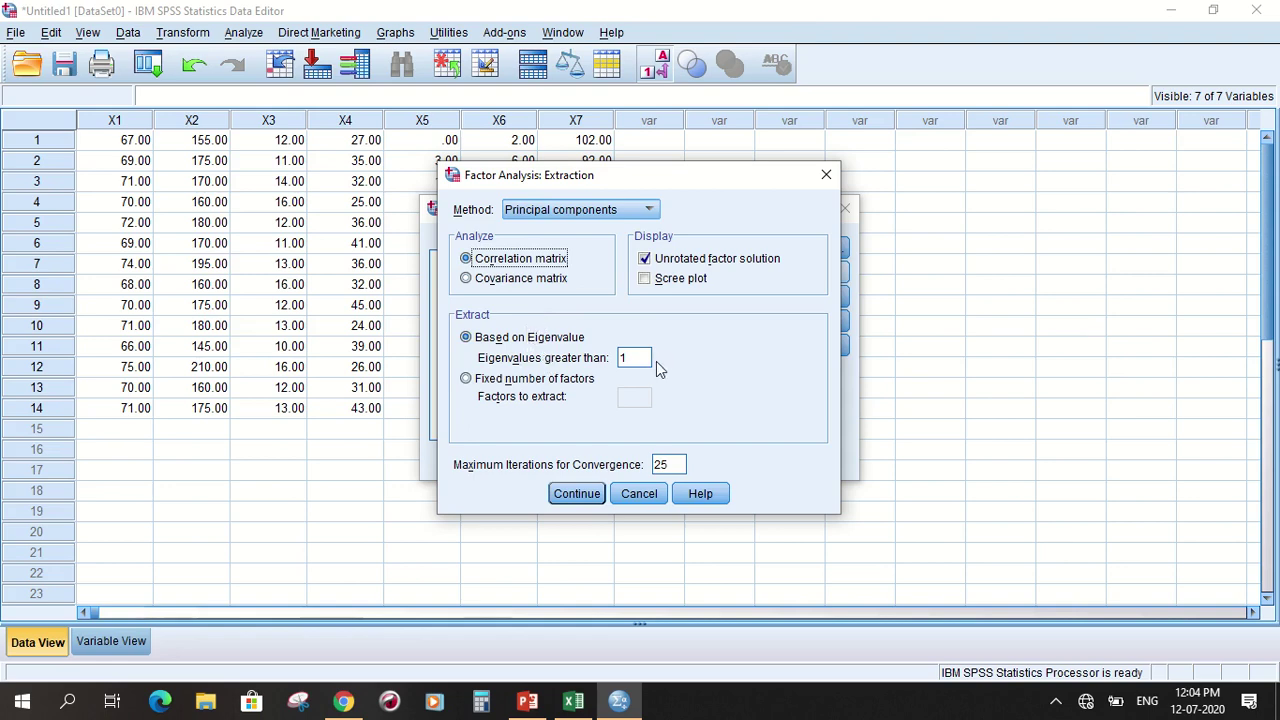
{"action": "left_click", "coordinate": [576, 494]}
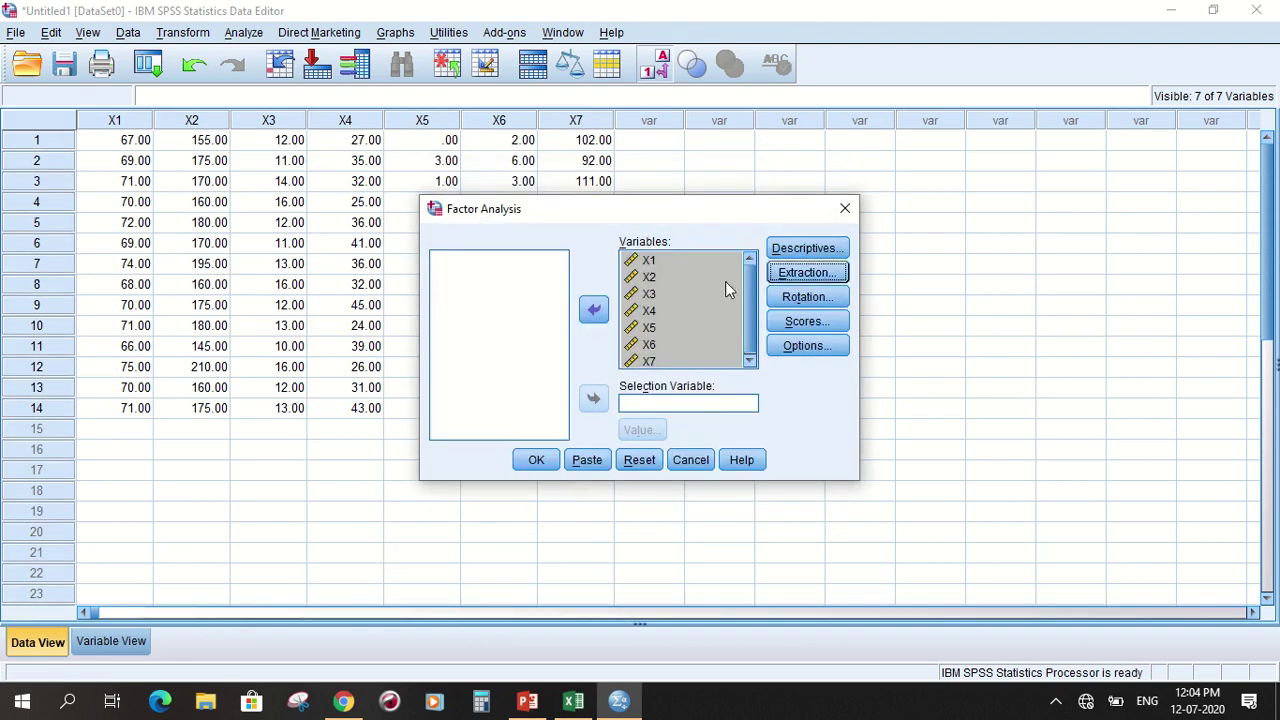
Set the rotation method to Varimax, then run the factor analysis and maximize the output window.
{"action": "left_click", "coordinate": [800, 298]}
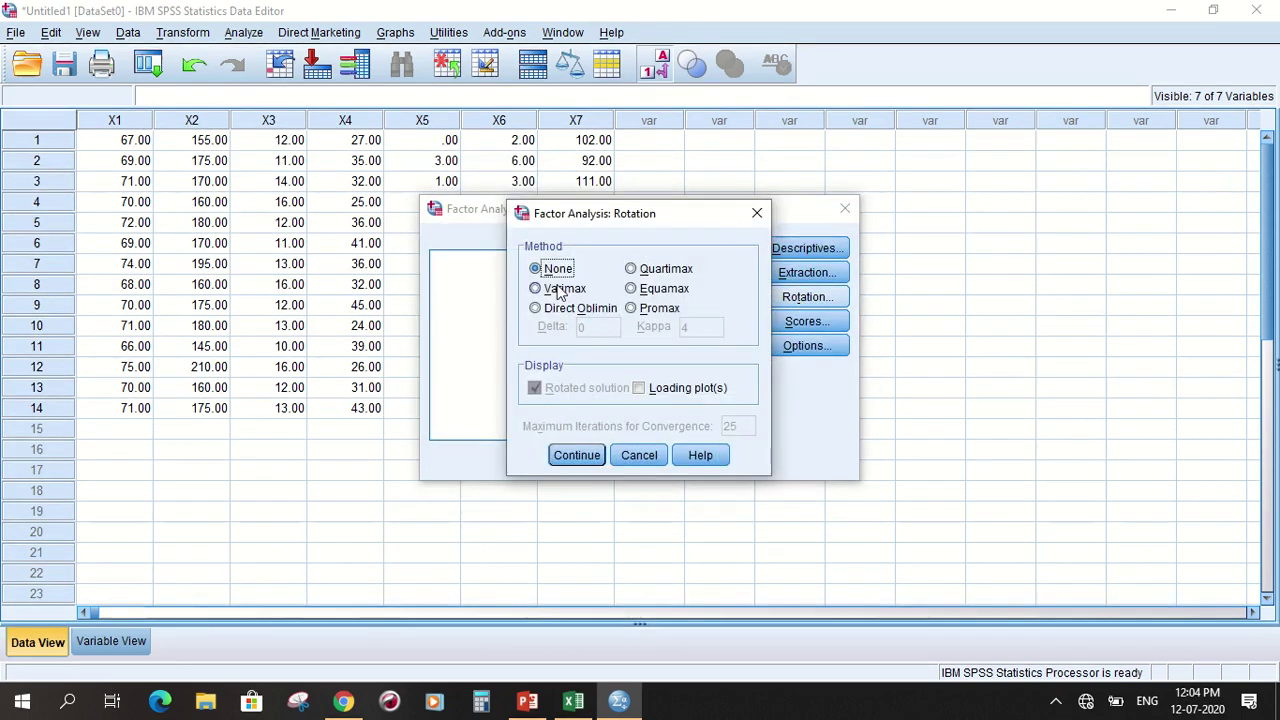
{"action": "left_click", "coordinate": [552, 292]}
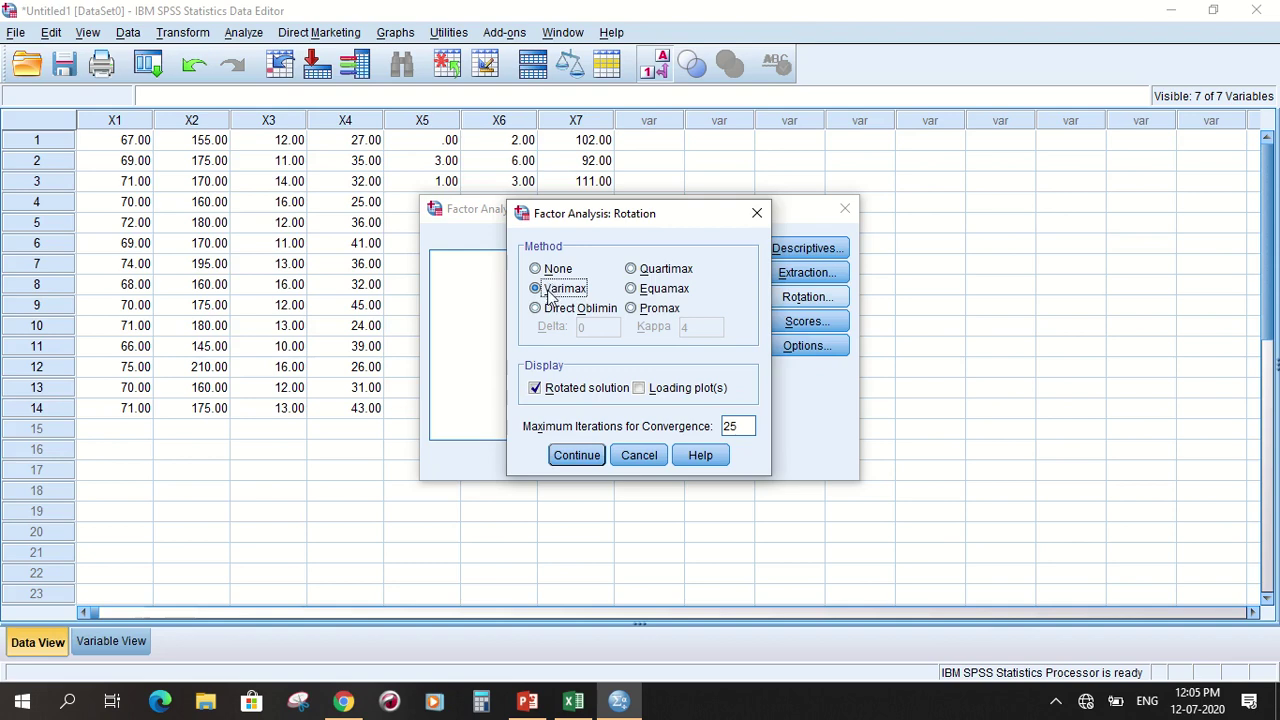
{"action": "left_click", "coordinate": [570, 453]}
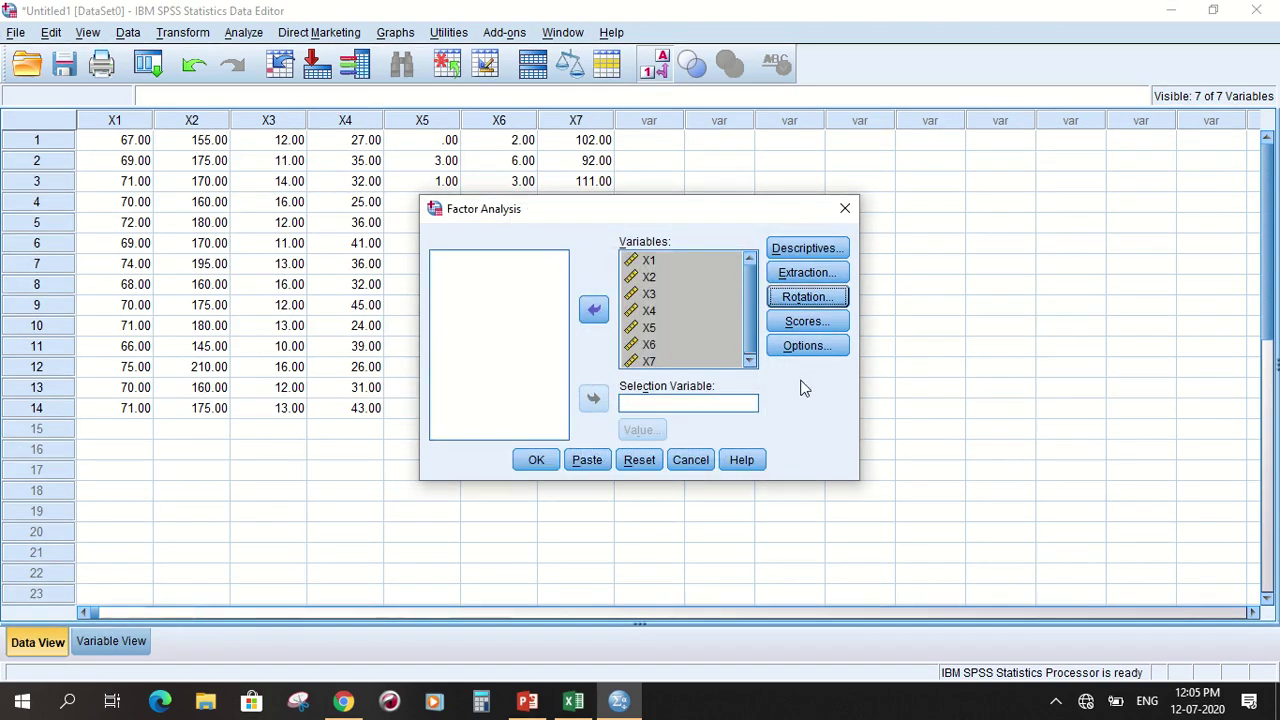
{"action": "left_click", "coordinate": [534, 460]}
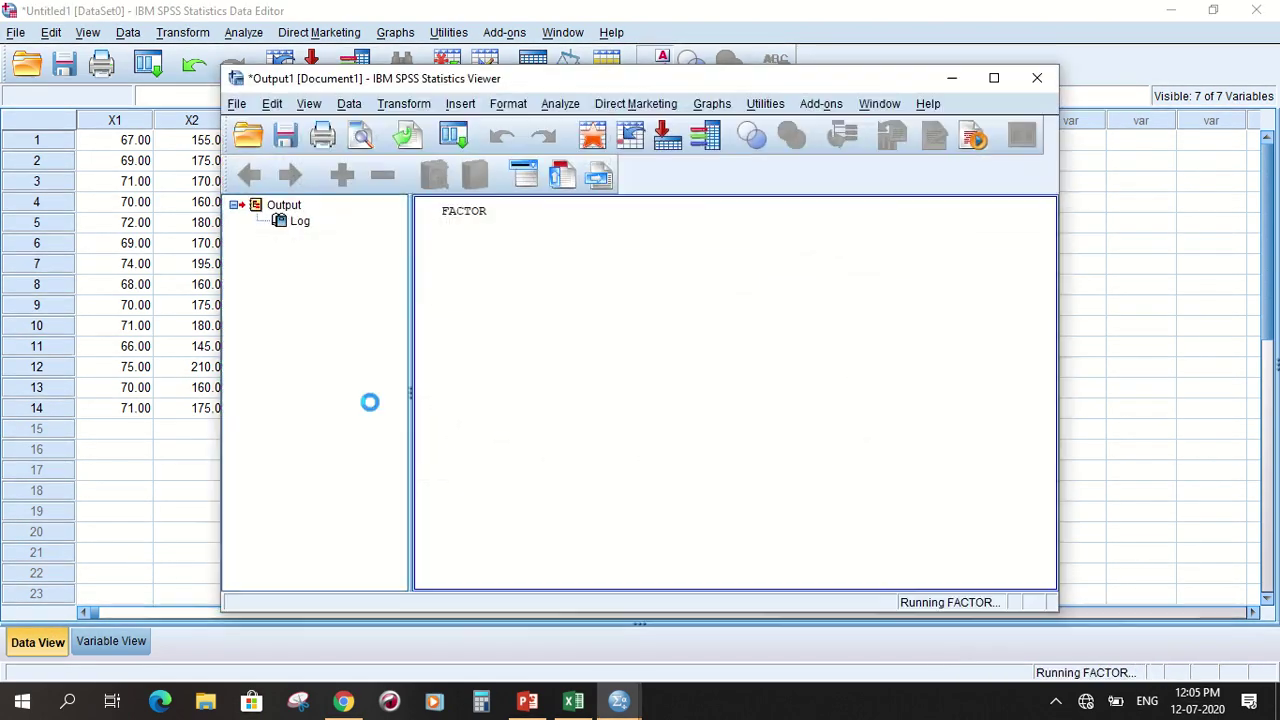
{"action": "left_click", "coordinate": [997, 74]}
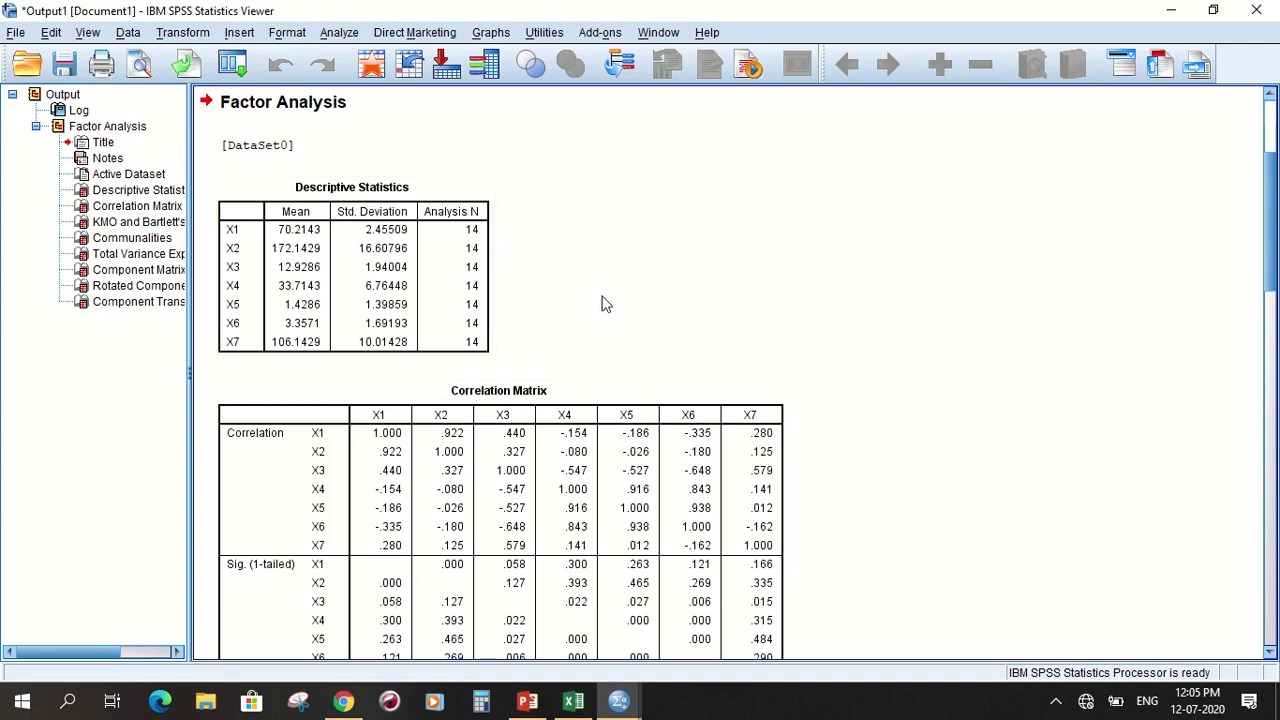
Examine the correlation matrix, KMO and Bartlett's test, communalities, total variance explained, and the component, rotated component and transformation matrices.
{"action": "scroll", "coordinate": [601, 304], "scroll_direction": "down", "scroll_amount": 5}
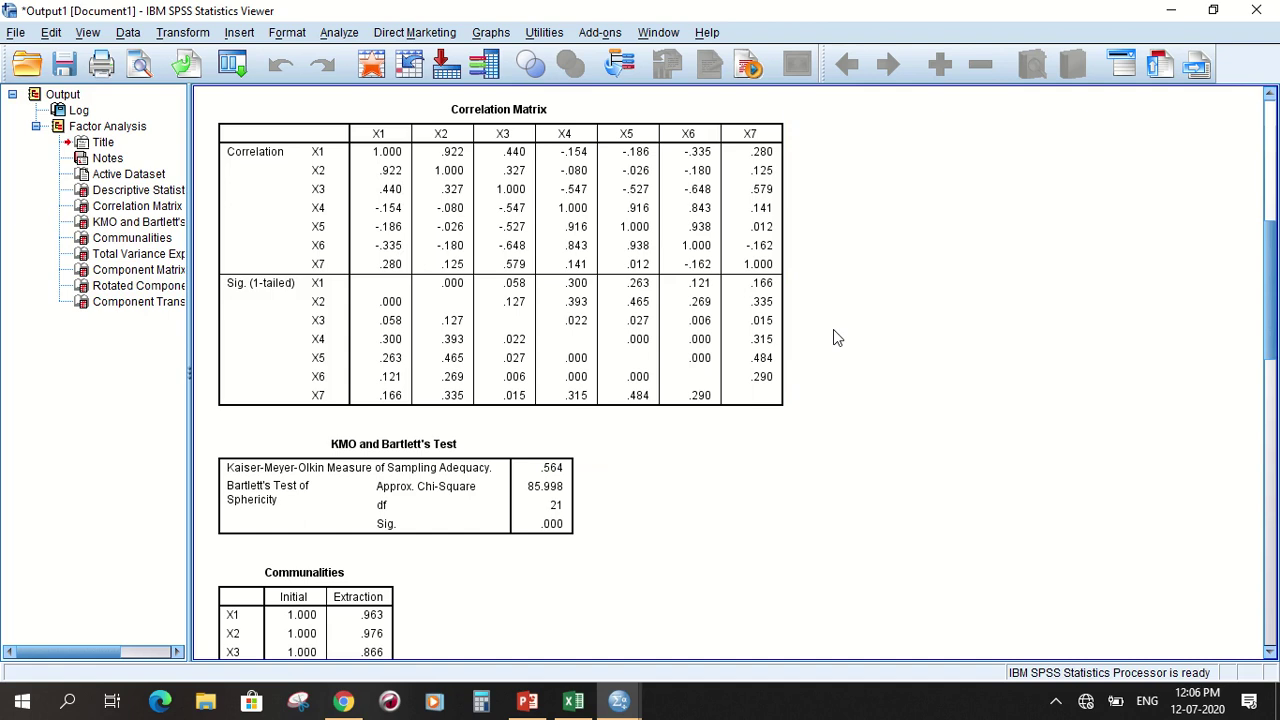
{"action": "scroll", "coordinate": [855, 354], "scroll_direction": "down", "scroll_amount": 2}
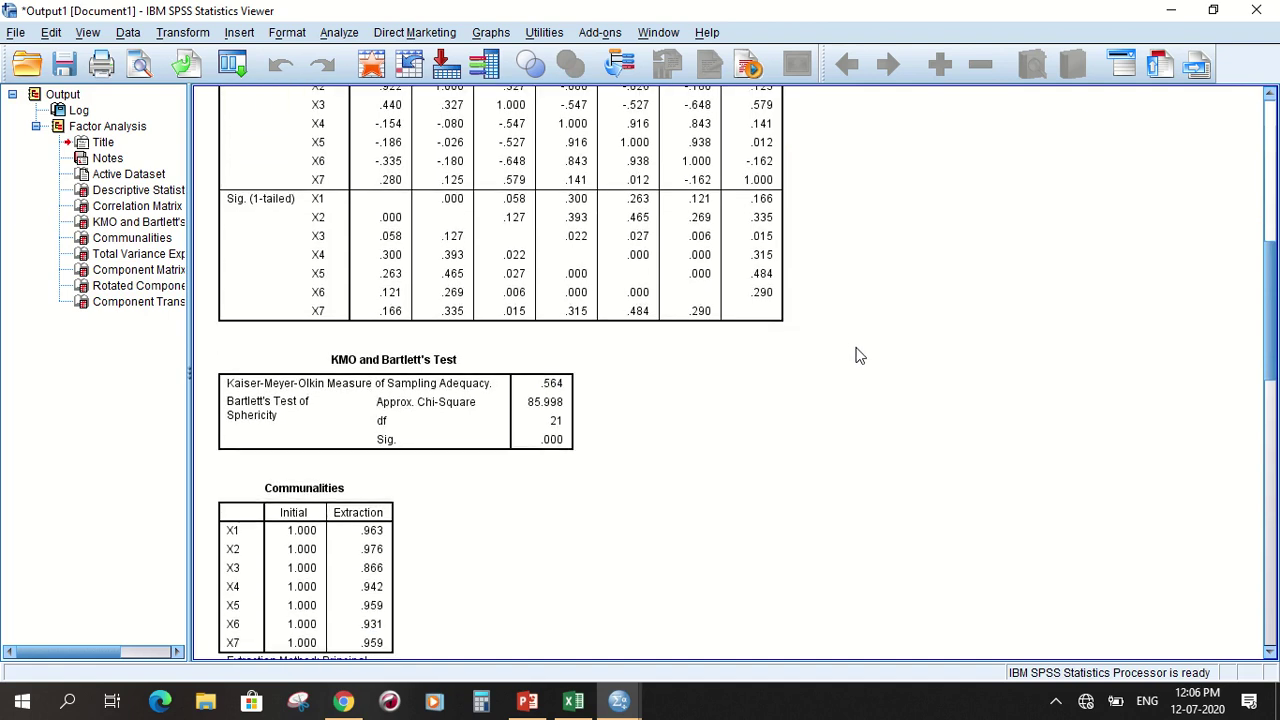
{"action": "scroll", "coordinate": [855, 354], "scroll_direction": "down", "scroll_amount": 2}
{"action": "scroll", "coordinate": [597, 351], "scroll_direction": "down", "scroll_amount": 1}
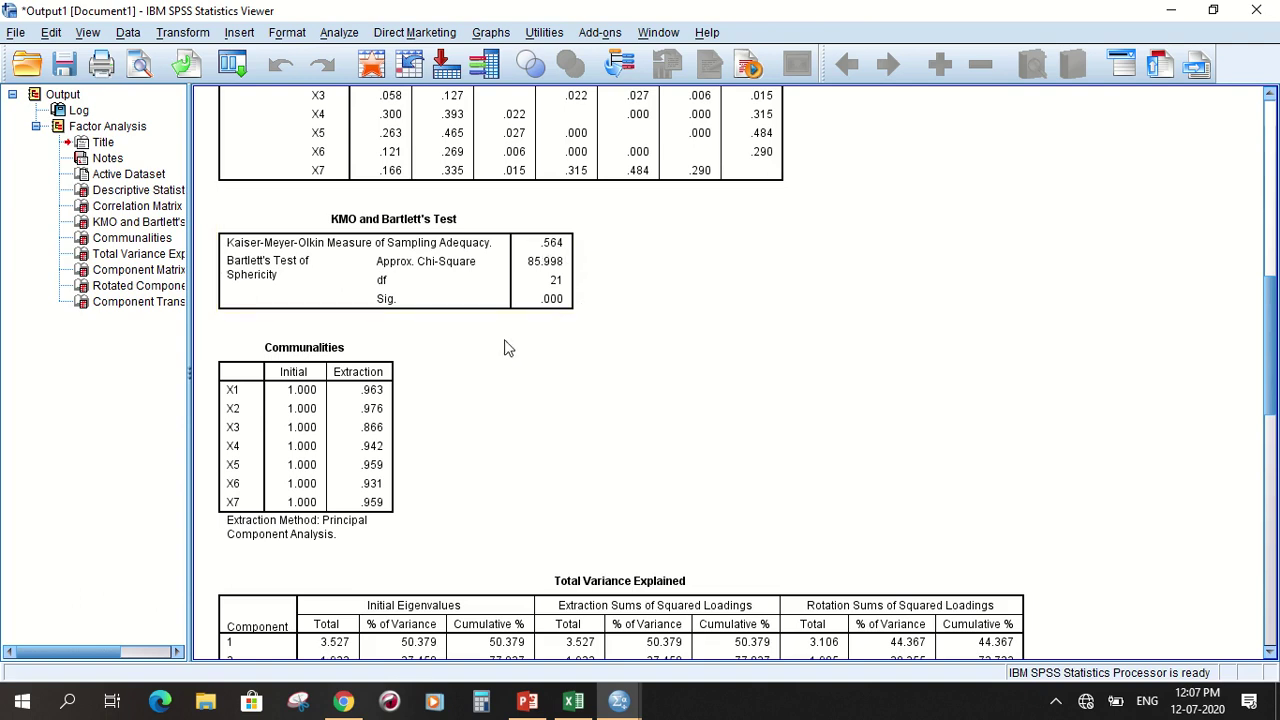
{"action": "scroll", "coordinate": [527, 366], "scroll_direction": "down", "scroll_amount": 3}
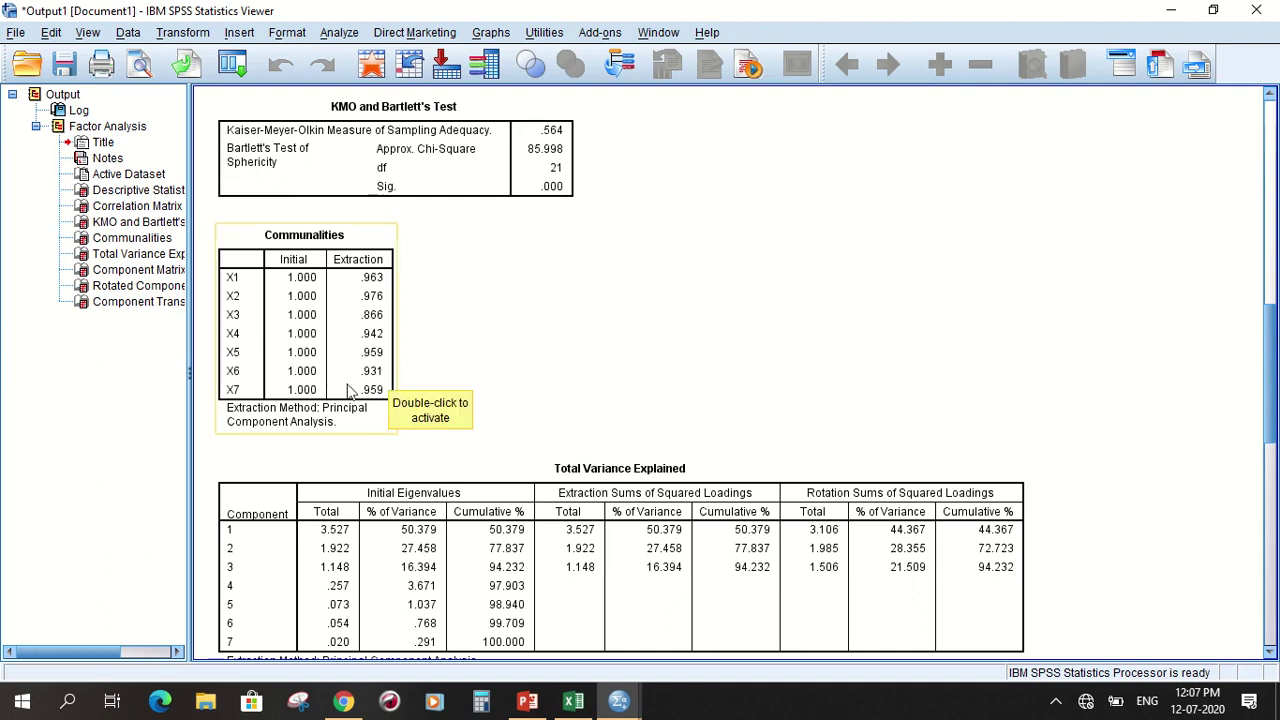
{"action": "scroll", "coordinate": [463, 374], "scroll_direction": "down", "scroll_amount": 1}
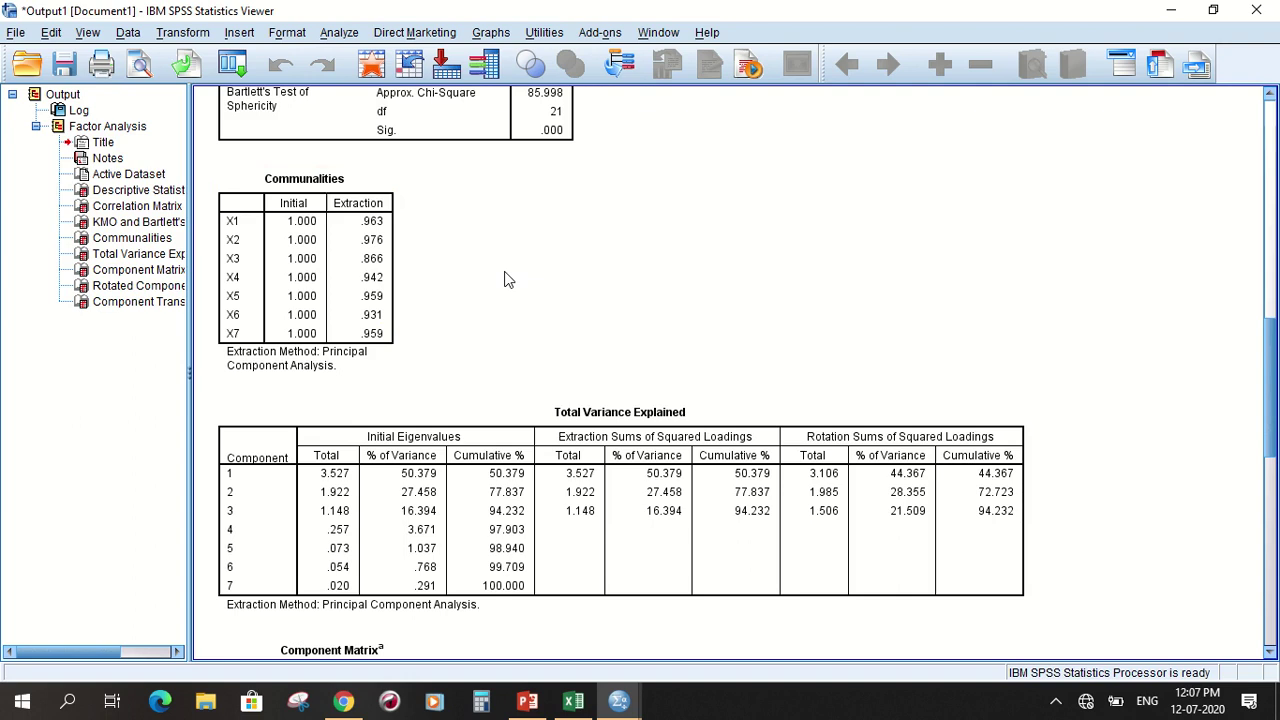
{"action": "scroll", "coordinate": [433, 303], "scroll_direction": "down", "scroll_amount": 2}
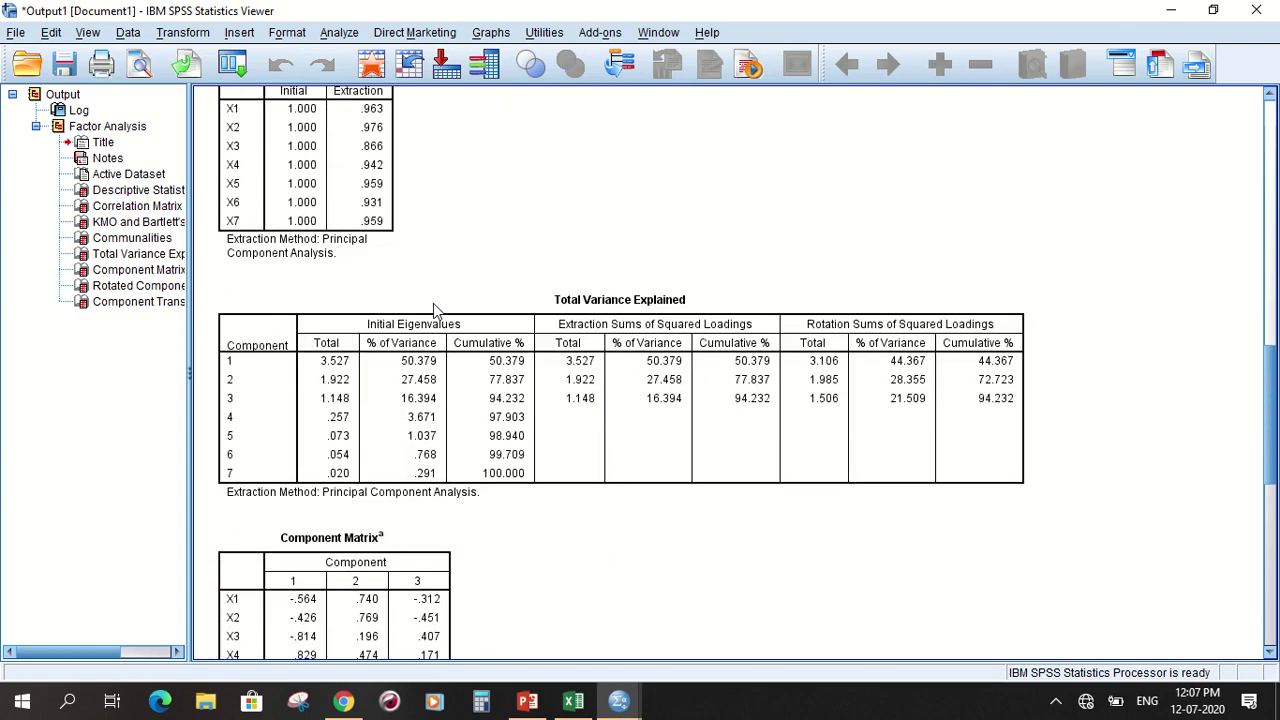
{"action": "left_click", "coordinate": [433, 303]}
{"action": "scroll", "coordinate": [507, 417], "scroll_direction": "down", "scroll_amount": 2}
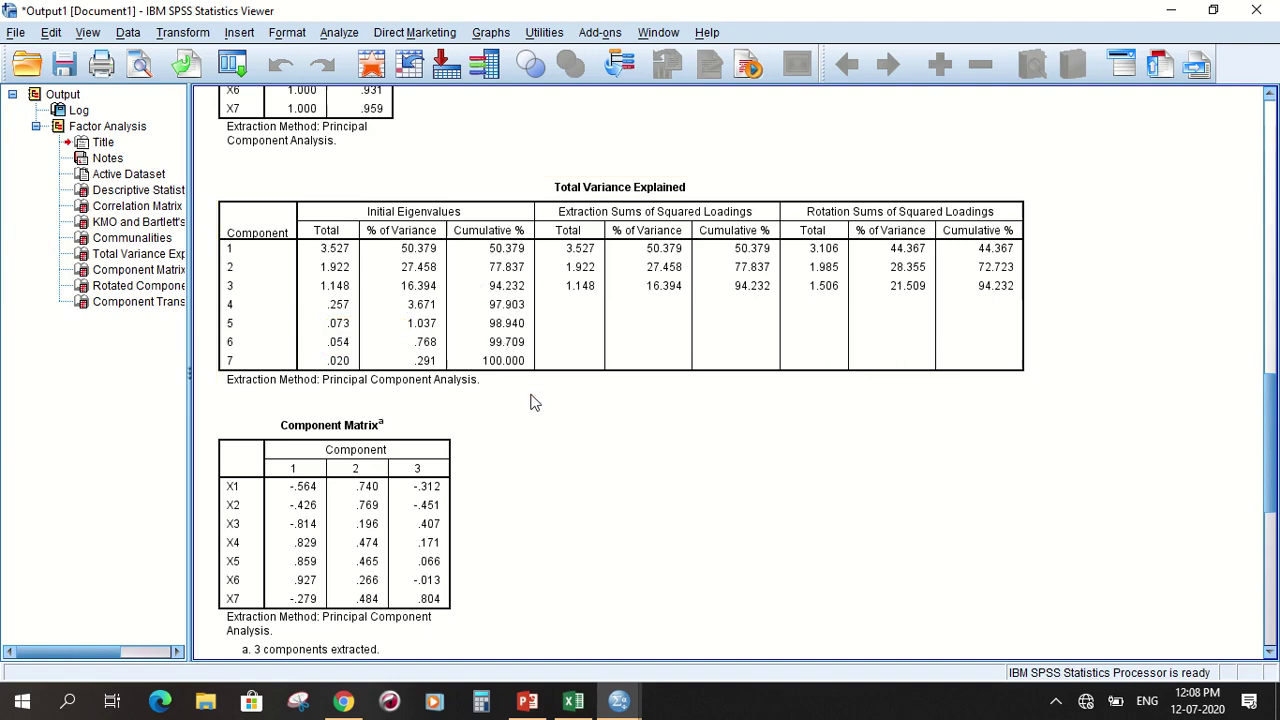
{"action": "scroll", "coordinate": [532, 402], "scroll_direction": "down", "scroll_amount": 3}
{"action": "scroll", "coordinate": [530, 400], "scroll_direction": "down", "scroll_amount": 2}
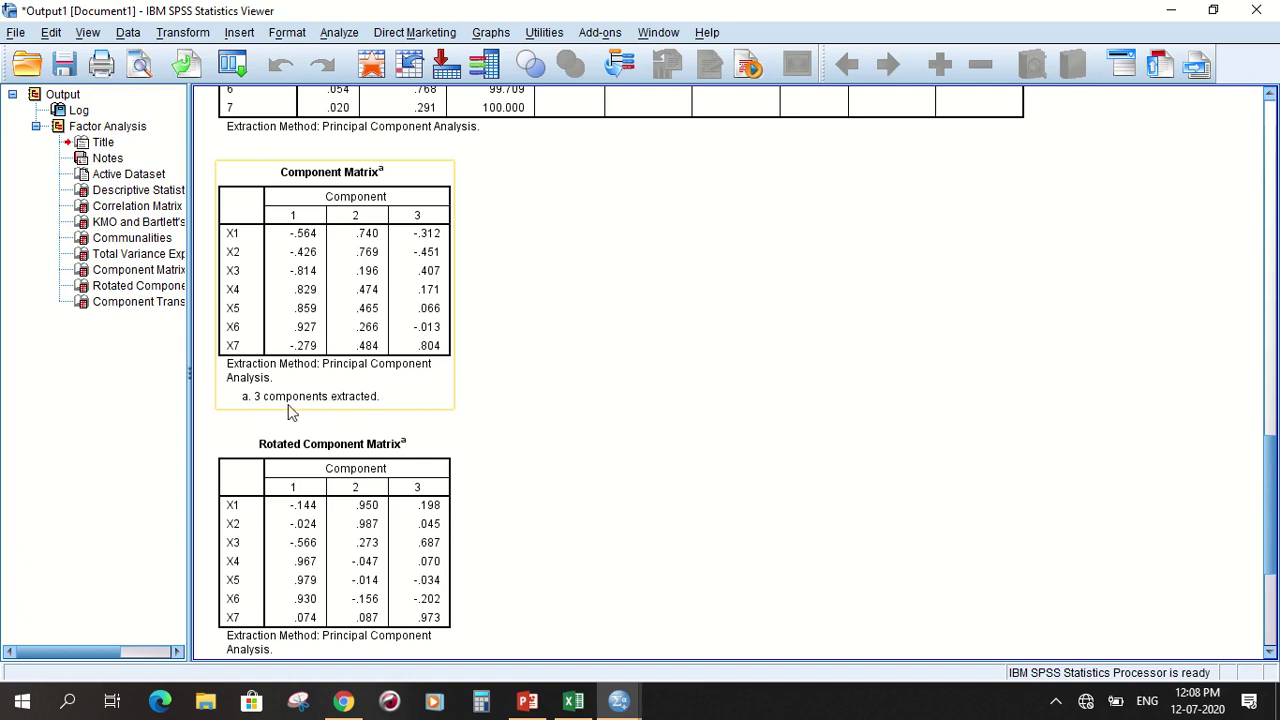
{"action": "scroll", "coordinate": [548, 425], "scroll_direction": "down", "scroll_amount": 3}
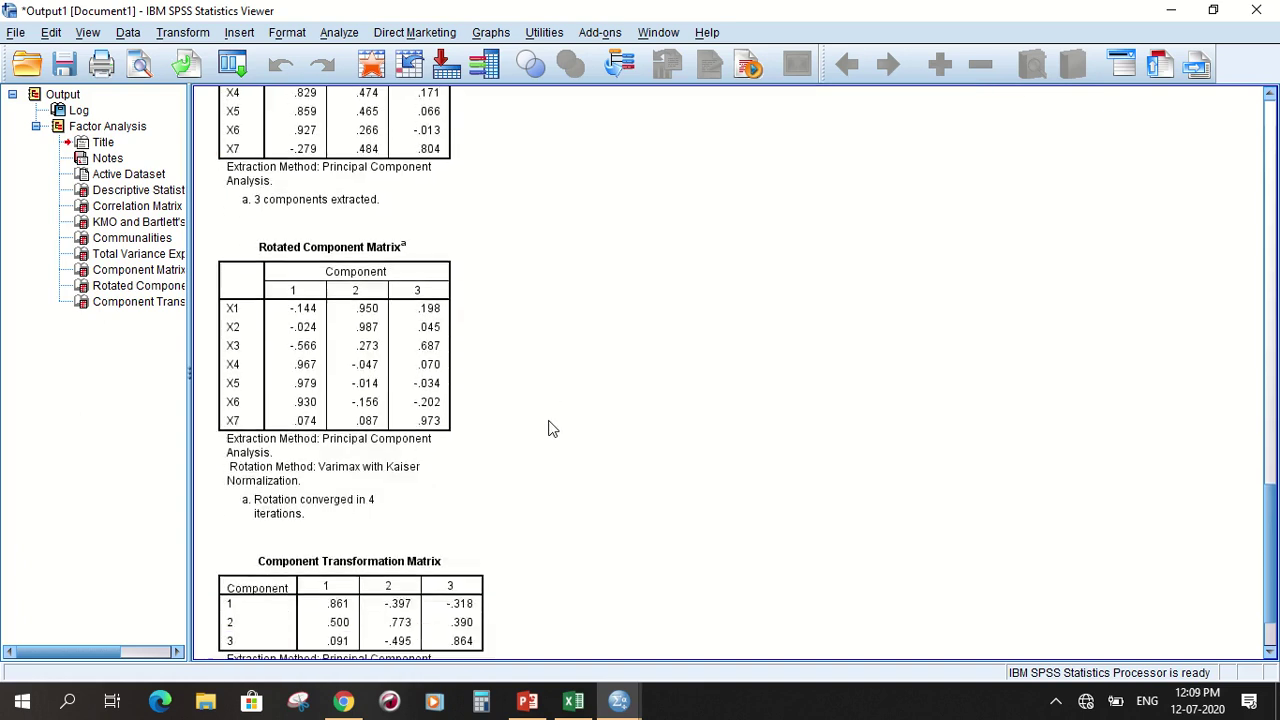
{"action": "scroll", "coordinate": [548, 428], "scroll_direction": "down", "scroll_amount": 1}
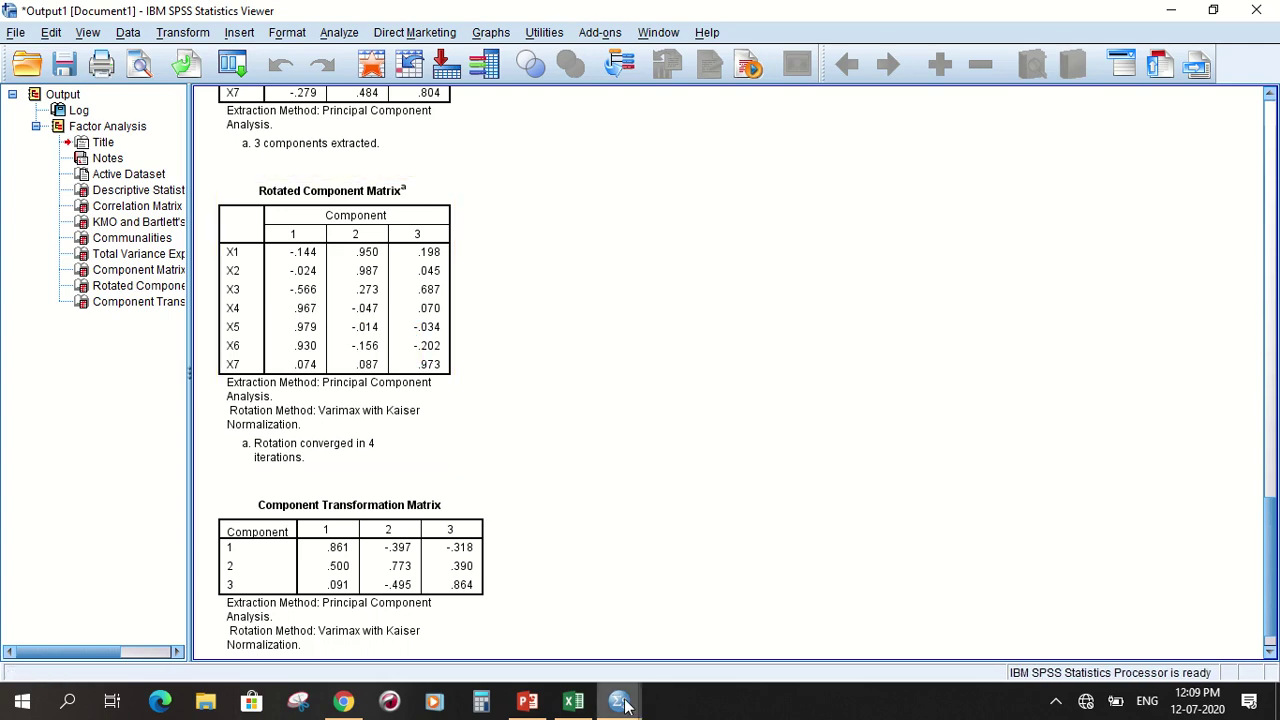
Return to the data, reopen the Factor Analysis setup, and have coefficients sorted by size with small ones suppressed, adjusting the absolute value cutoff.
{"action": "mouse_move", "coordinate": [619, 700]}
{"action": "left_click", "coordinate": [532, 648]}
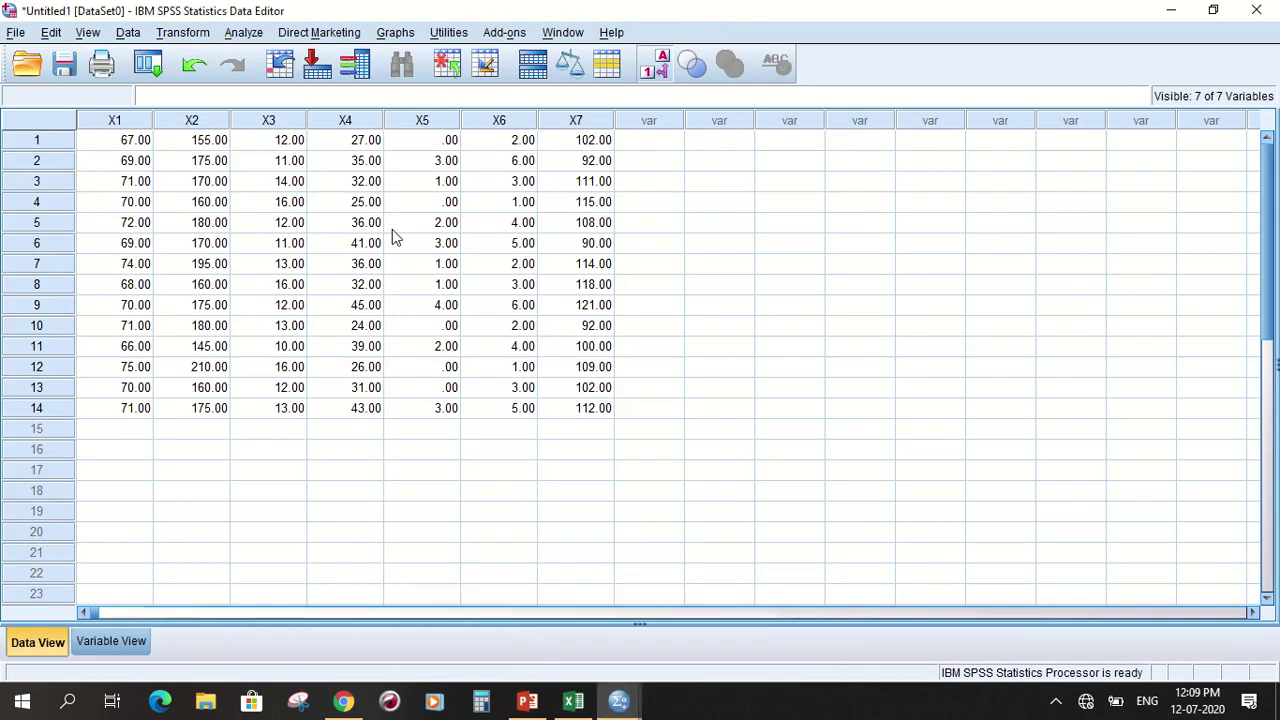
{"action": "left_click", "coordinate": [246, 34]}
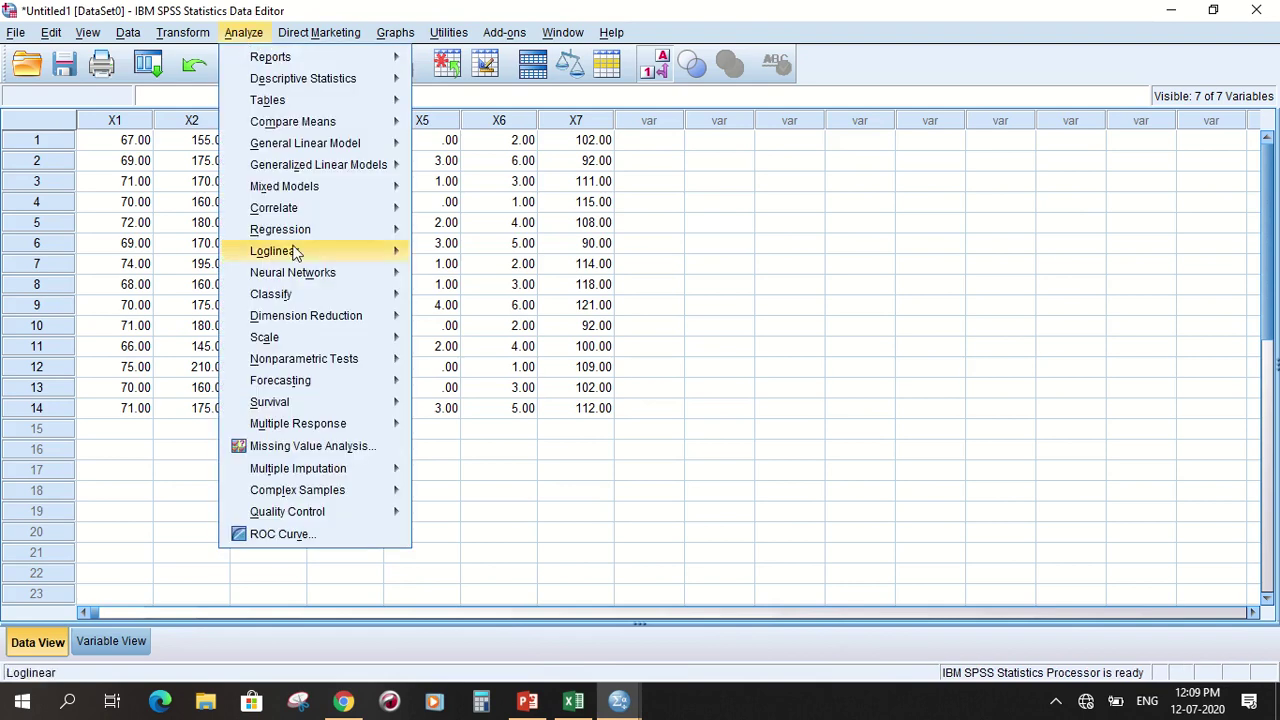
{"action": "mouse_move", "coordinate": [293, 274]}
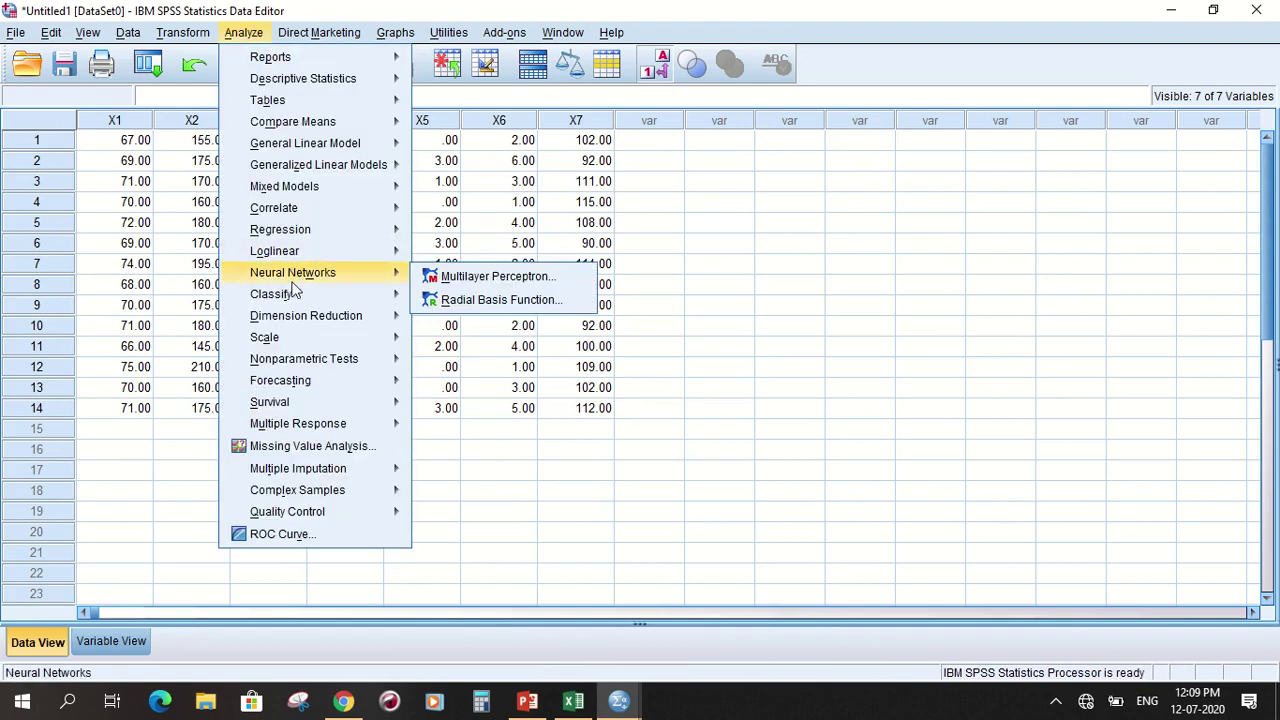
{"action": "mouse_move", "coordinate": [349, 320]}
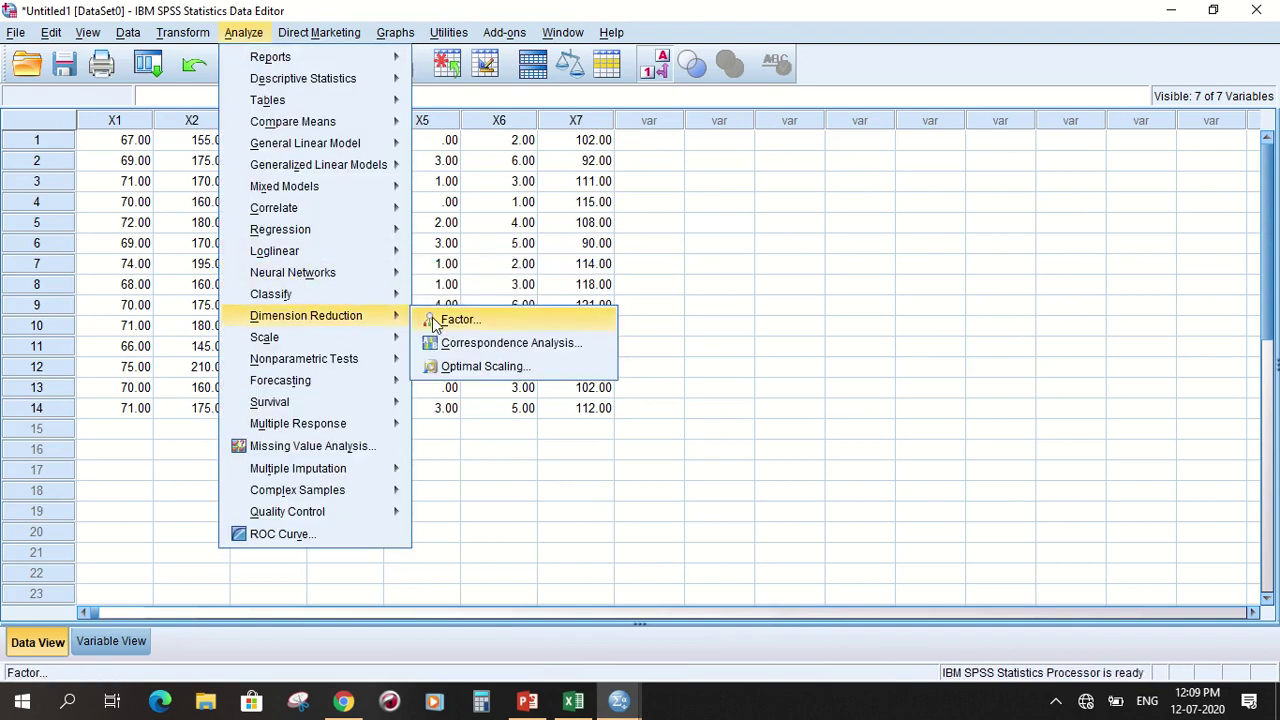
{"action": "left_click", "coordinate": [432, 319]}
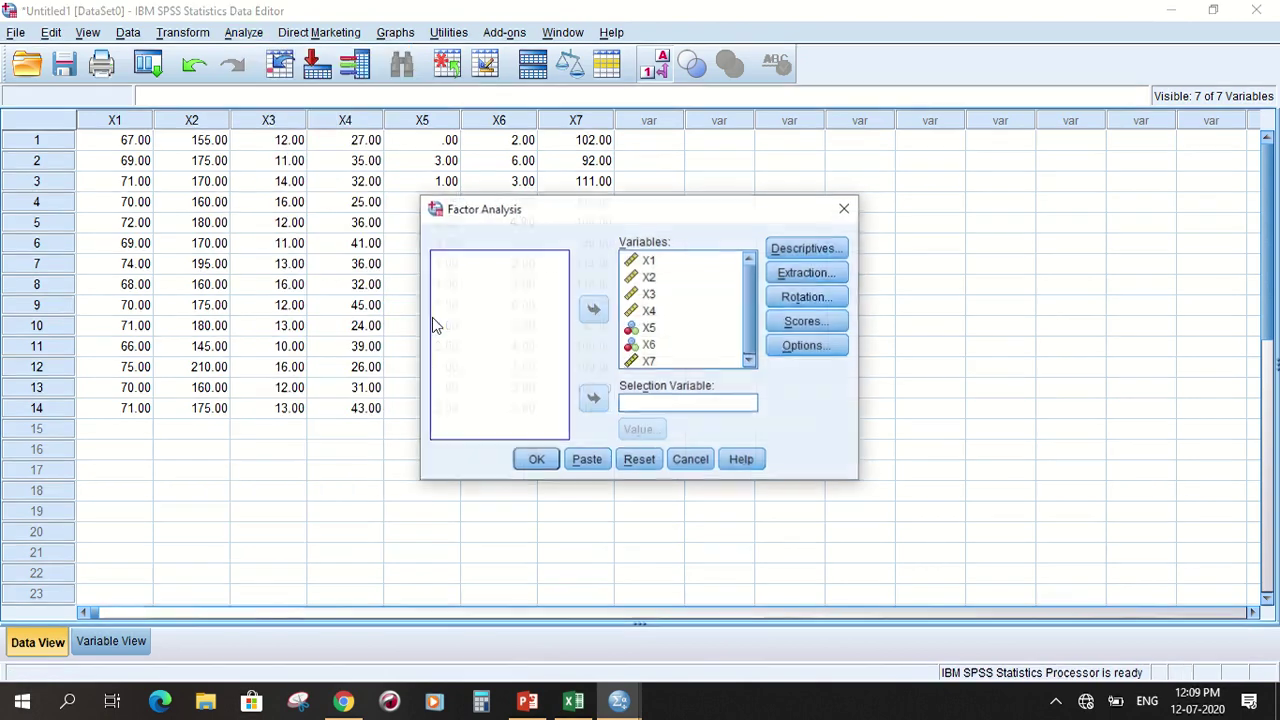
{"action": "left_click", "coordinate": [816, 352]}
{"action": "left_click", "coordinate": [584, 373]}
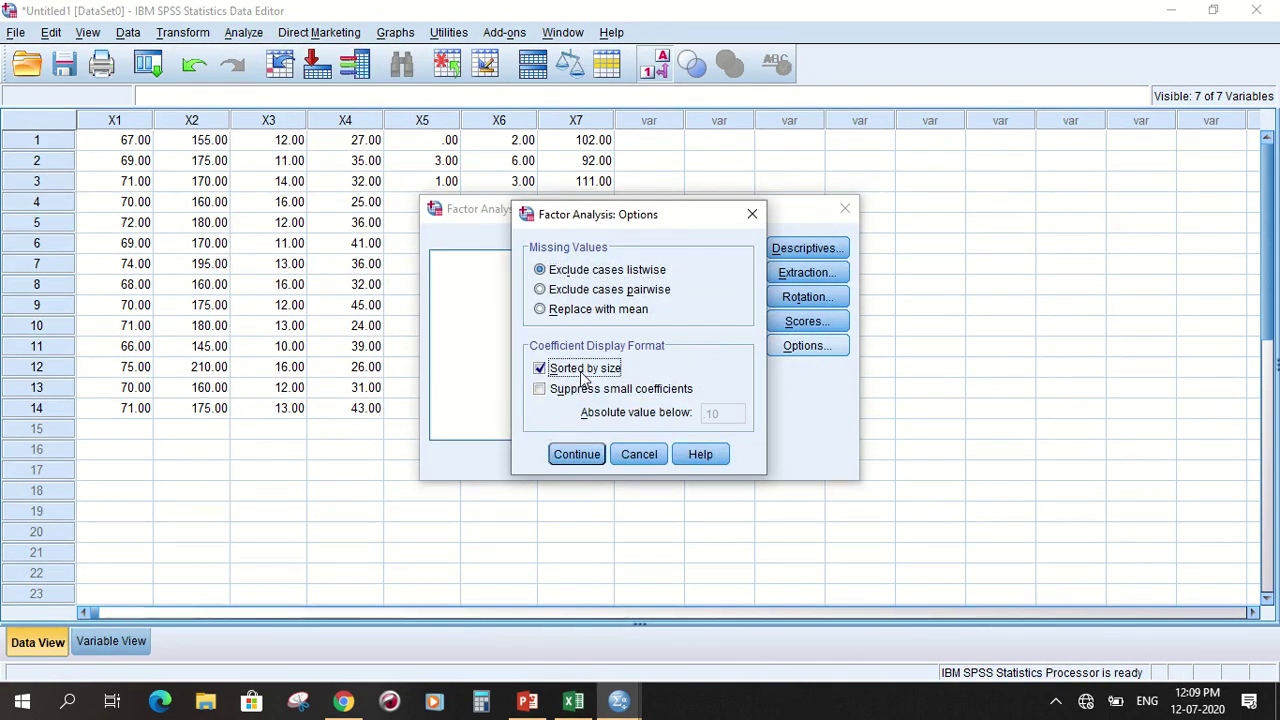
{"action": "left_click", "coordinate": [566, 391]}
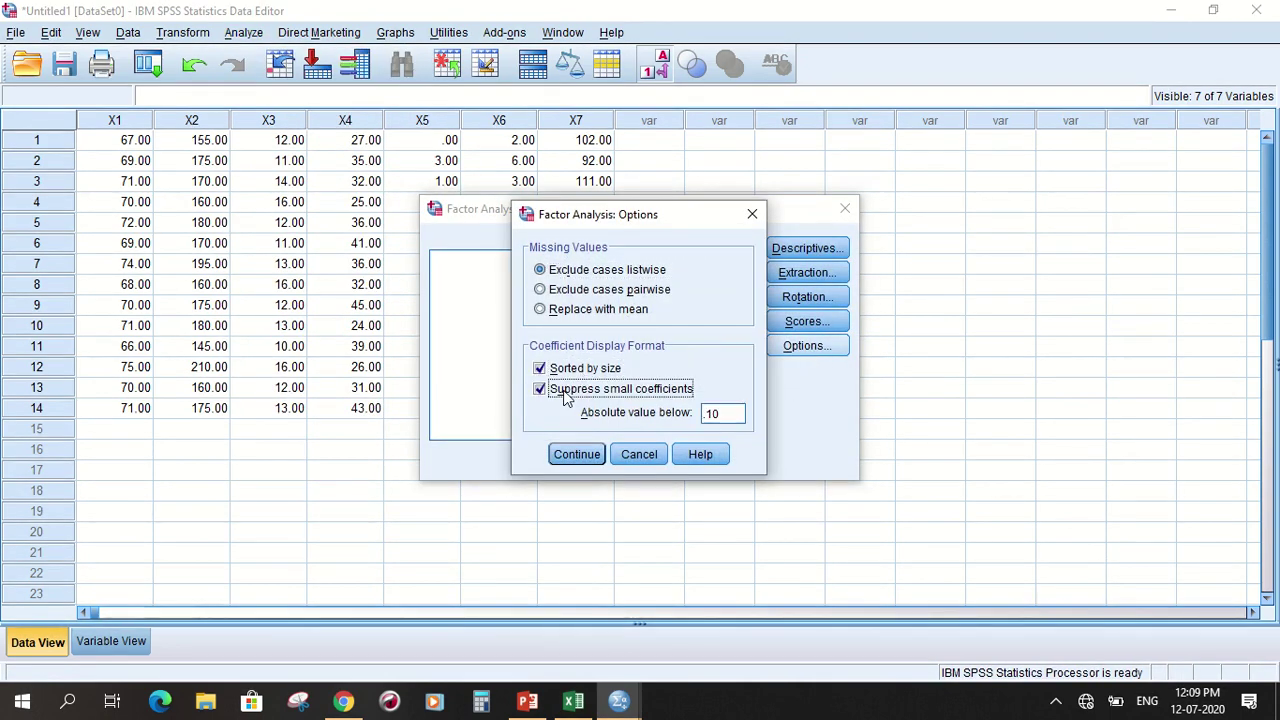
{"action": "left_click", "coordinate": [730, 414]}
{"action": "left_click", "coordinate": [730, 414]}
{"action": "left_click", "coordinate": [575, 454]}
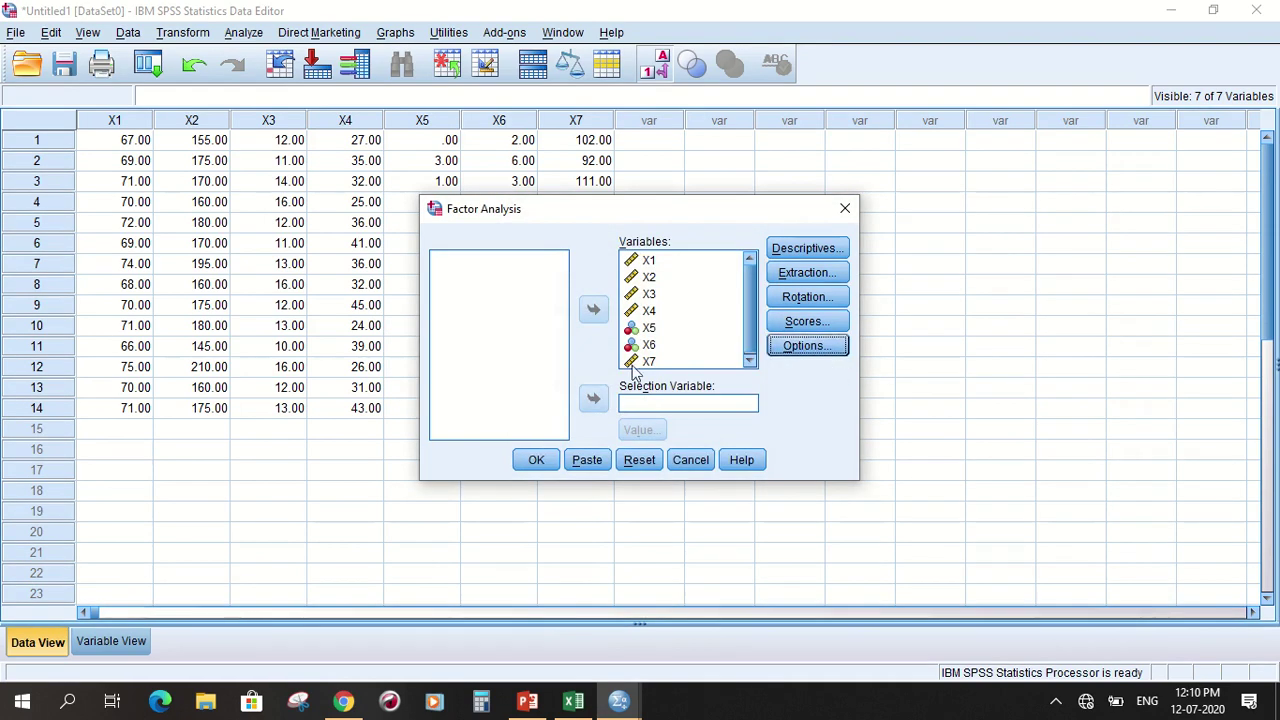
Rerun the factor analysis and go to the new Total Variance Explained and Component Matrix tables.
{"action": "left_click", "coordinate": [536, 460]}
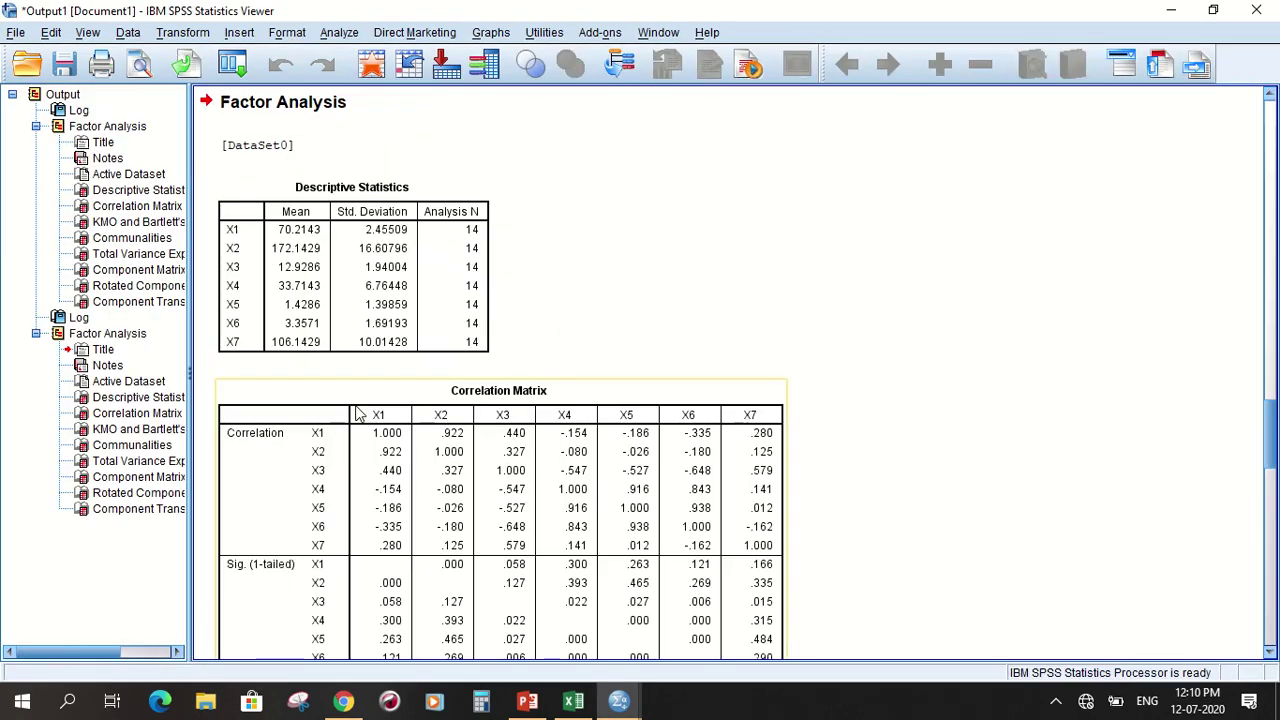
{"action": "scroll", "coordinate": [360, 415], "scroll_direction": "down", "scroll_amount": 5}
{"action": "scroll", "coordinate": [360, 415], "scroll_direction": "down", "scroll_amount": 10}
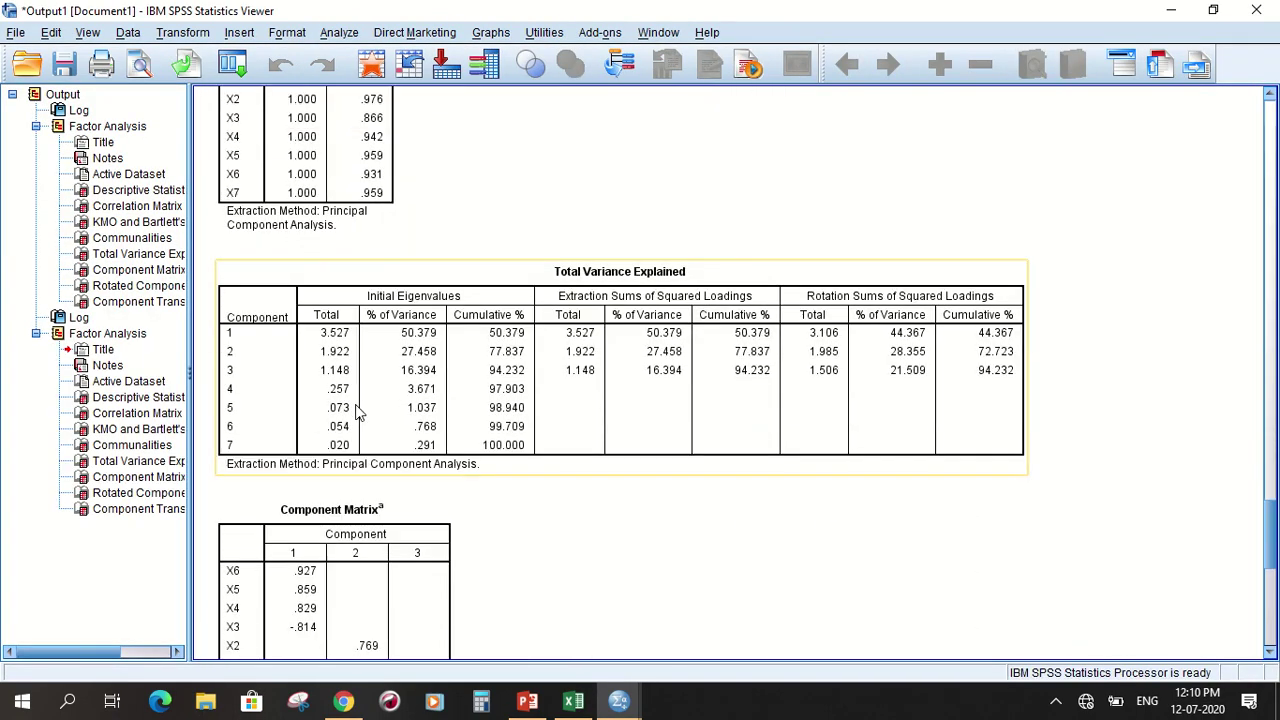
Go to the new Rotated Component Matrix and arrange the output window side by side with the Excel data sheet.
{"action": "scroll", "coordinate": [408, 363], "scroll_direction": "down", "scroll_amount": 3}
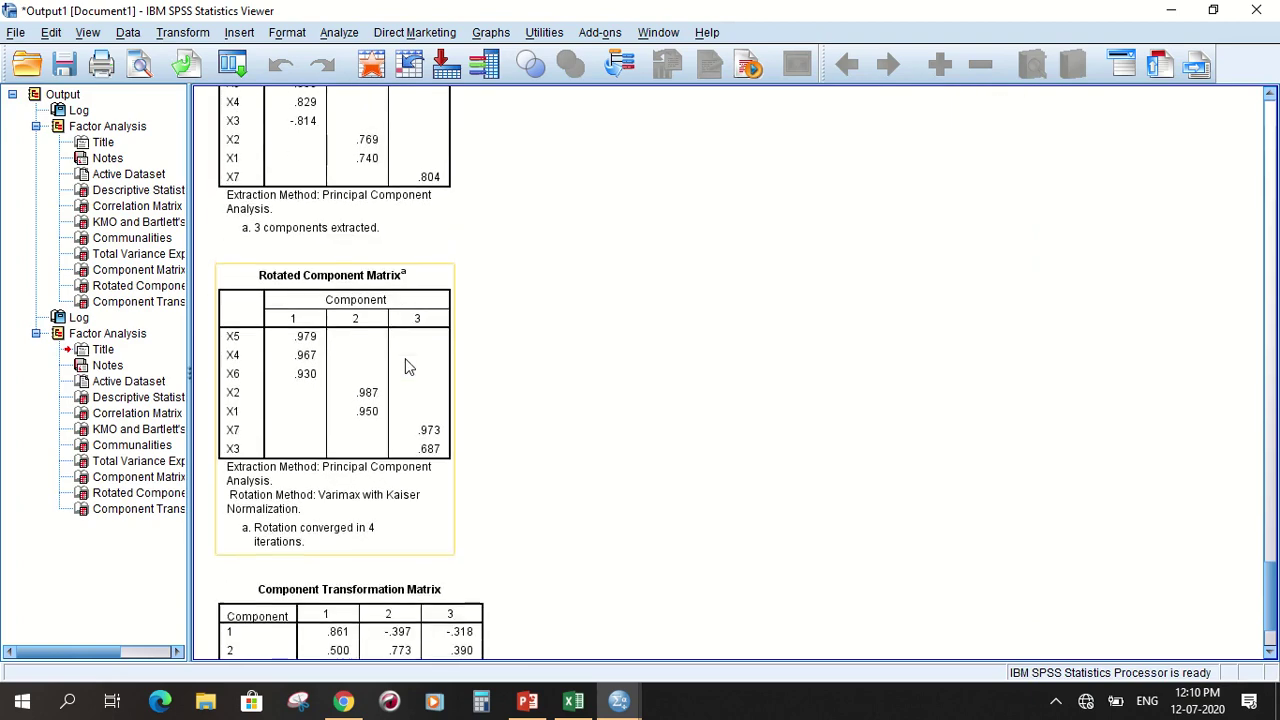
{"action": "scroll", "coordinate": [366, 414], "scroll_direction": "down", "scroll_amount": 2}
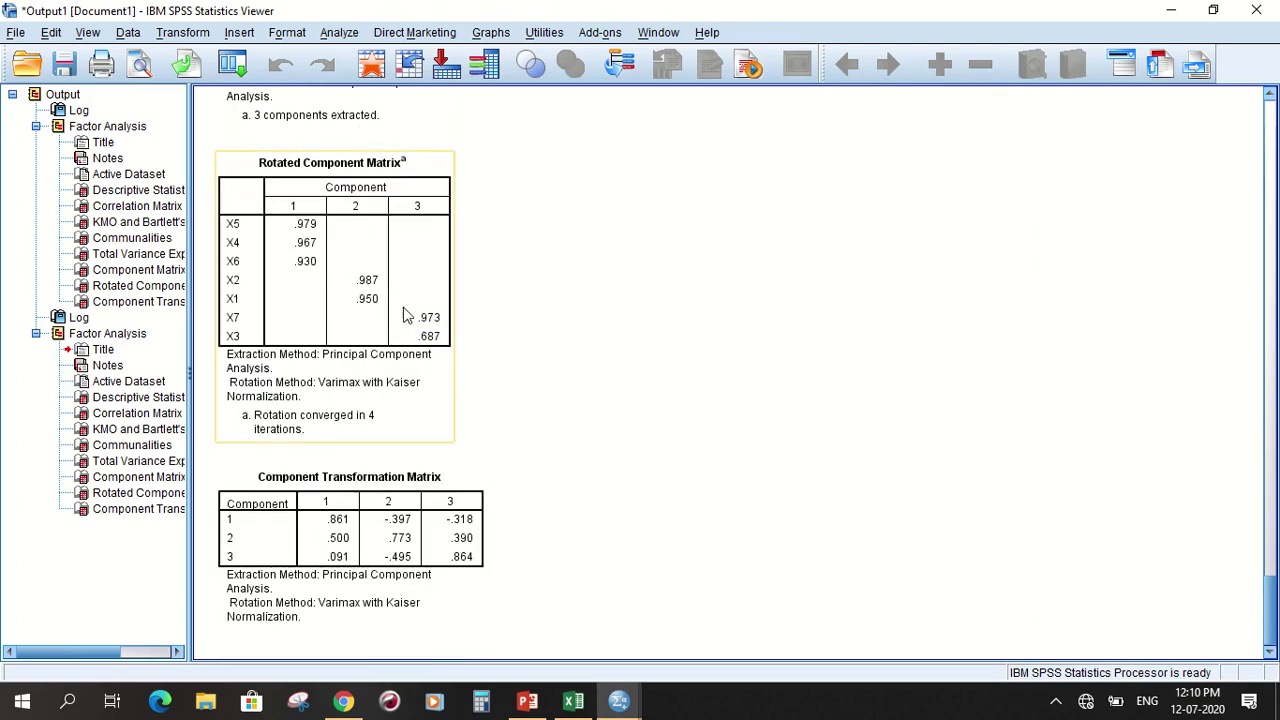
{"action": "left_click", "coordinate": [1213, 10]}
{"action": "left_click", "coordinate": [970, 42]}
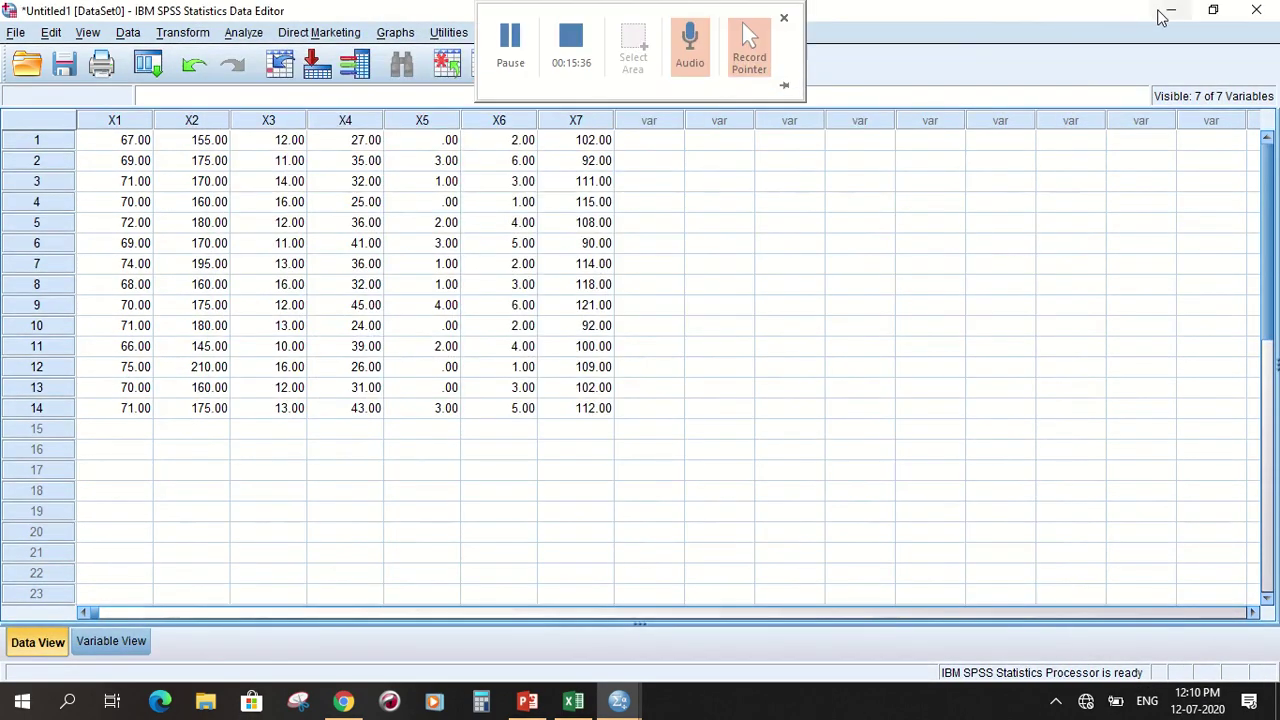
{"action": "left_click", "coordinate": [1170, 10]}
{"action": "left_click", "coordinate": [1140, 12]}
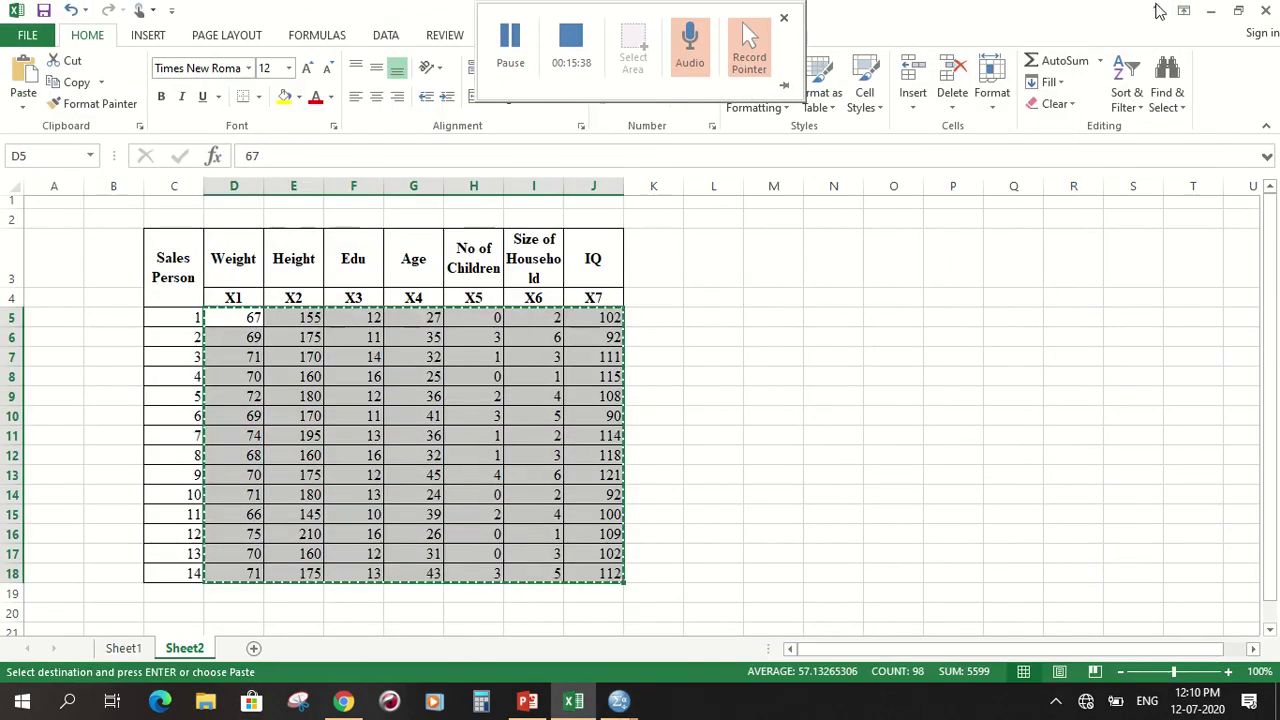
{"action": "left_click", "coordinate": [1241, 10]}
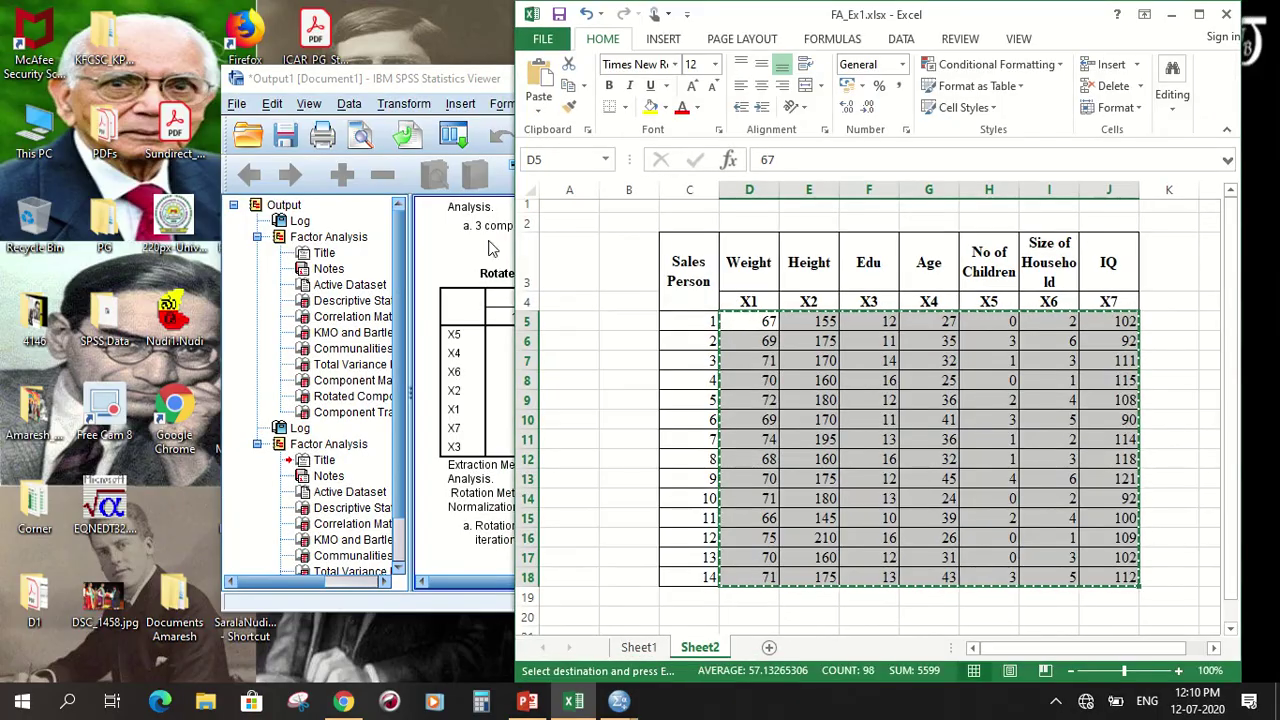
{"action": "left_click_drag", "start_coordinate": [456, 83], "coordinate": [150, 62]}
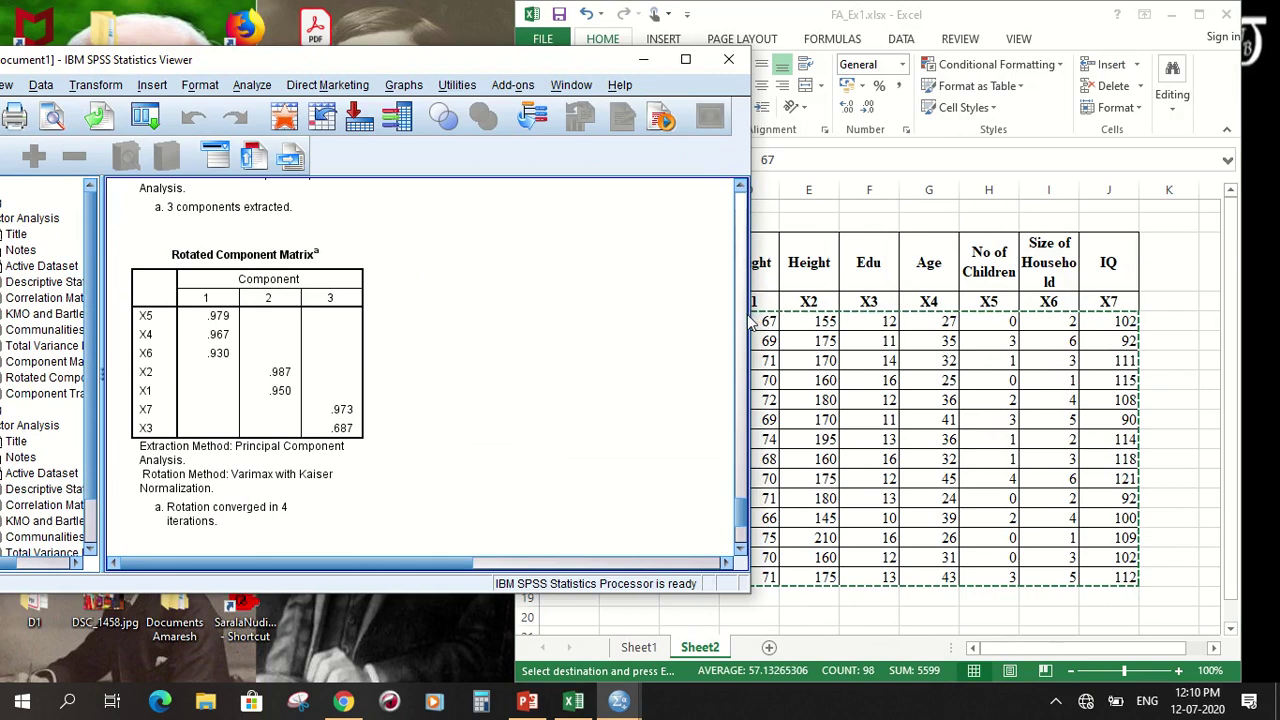
{"action": "left_click_drag", "start_coordinate": [749, 320], "coordinate": [514, 332]}
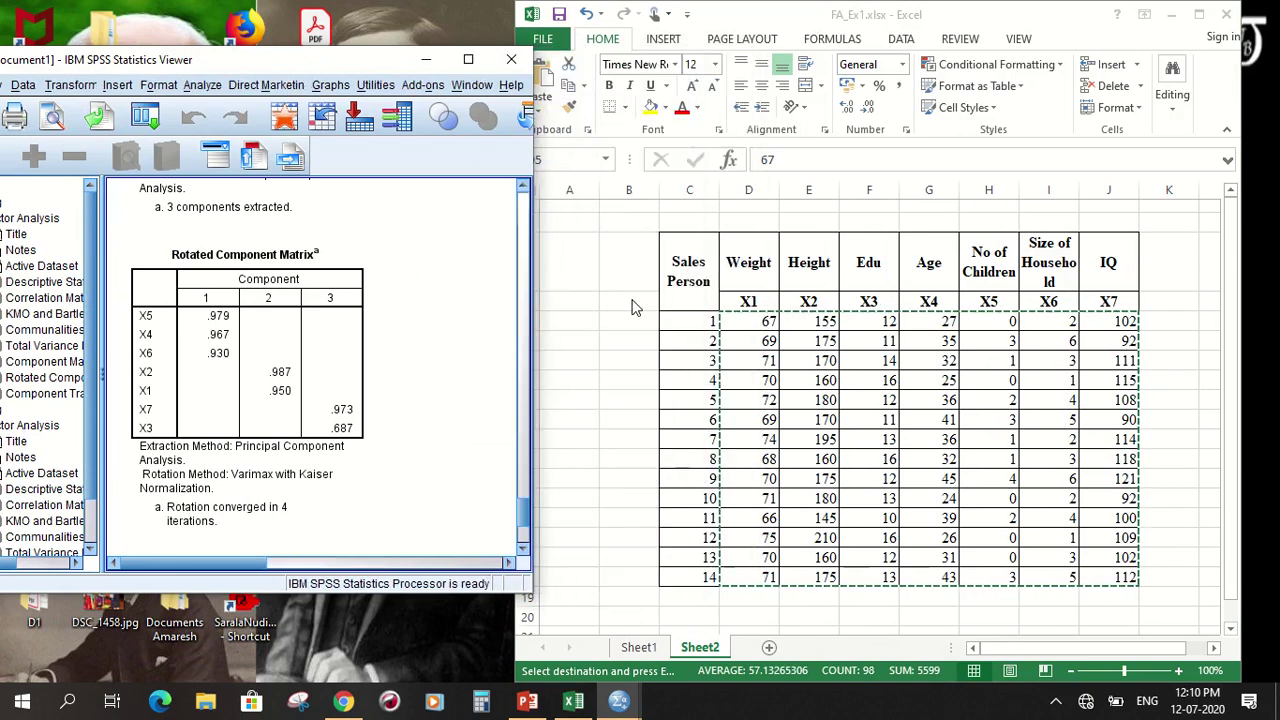
Clear the copied-range marking in the Excel data table and keep the sheet window beside the output.
{"action": "left_click", "coordinate": [612, 260]}
{"action": "left_click", "coordinate": [605, 343]}
{"action": "key", "text": "Escape"}
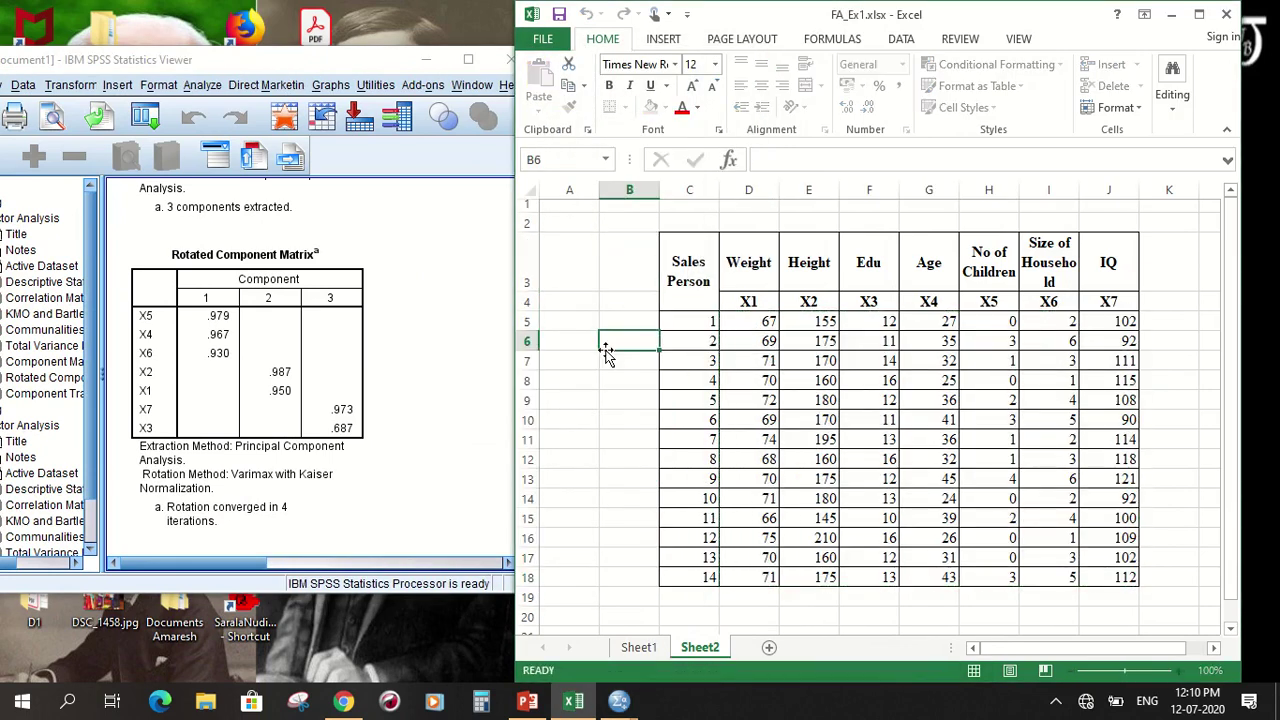
{"action": "left_click_drag", "start_coordinate": [768, 22], "coordinate": [704, 6]}
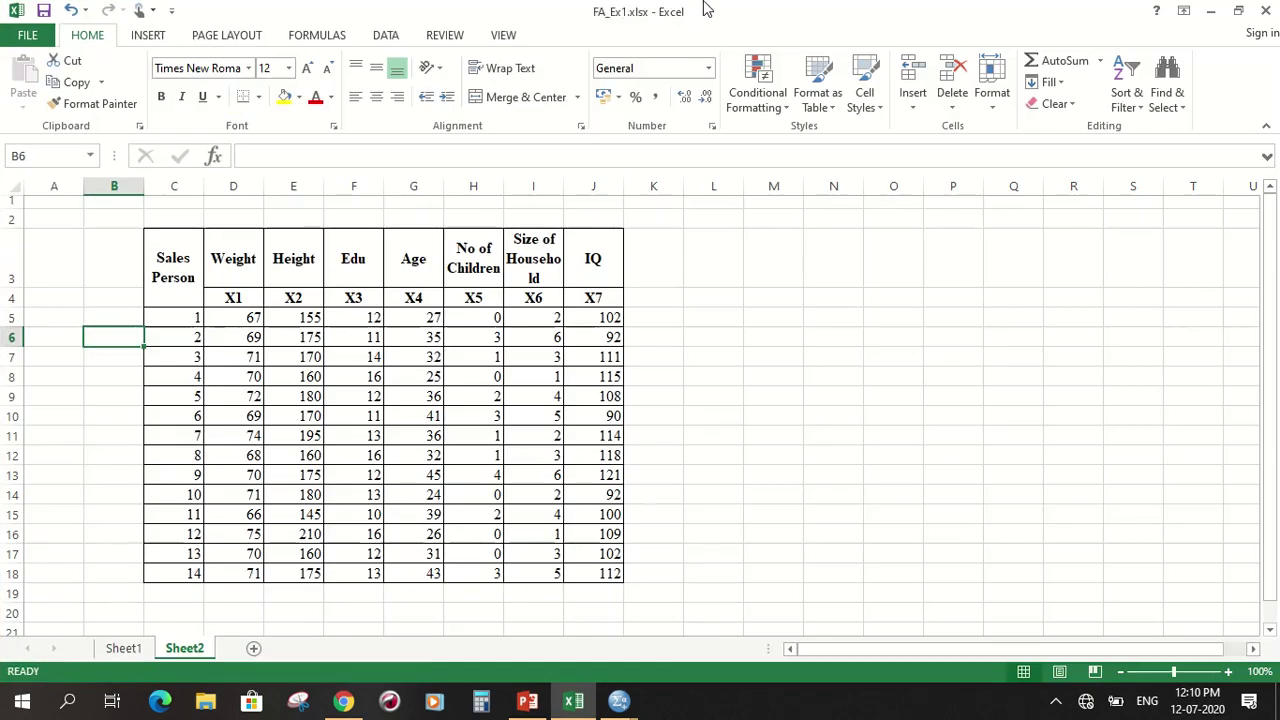
{"action": "double_click", "coordinate": [906, 8]}
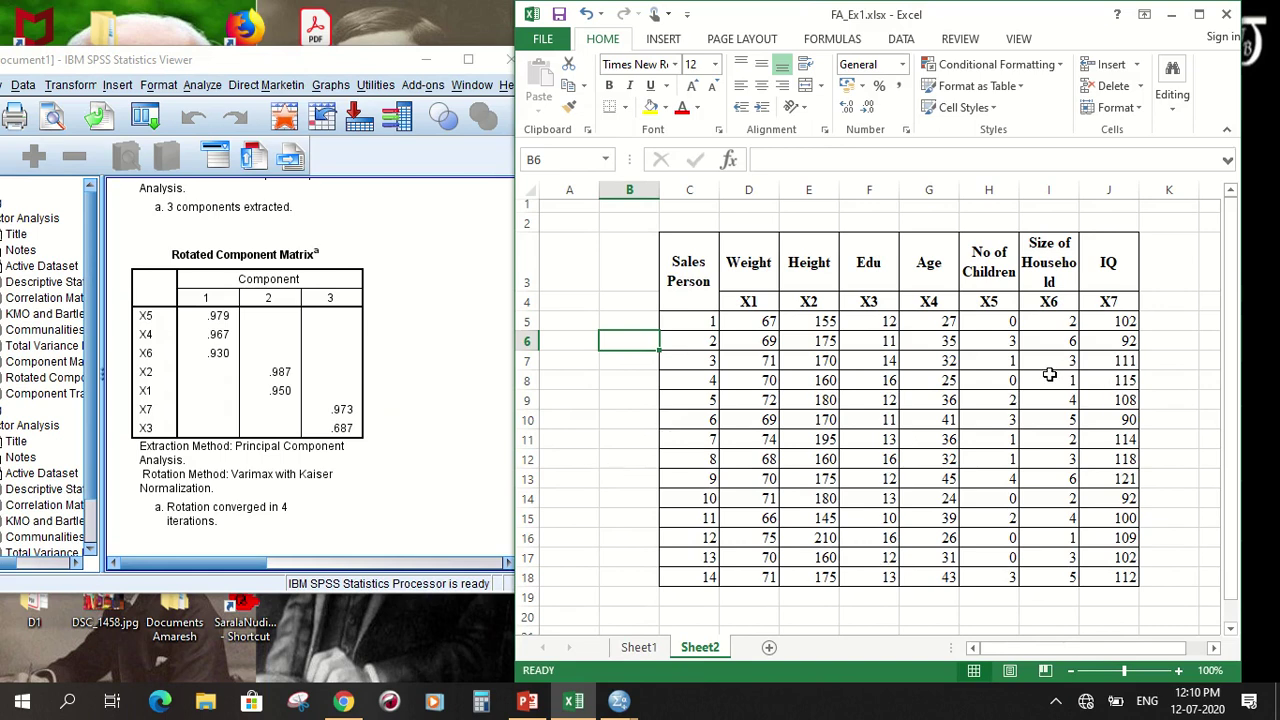
{"action": "left_click", "coordinate": [1174, 272]}
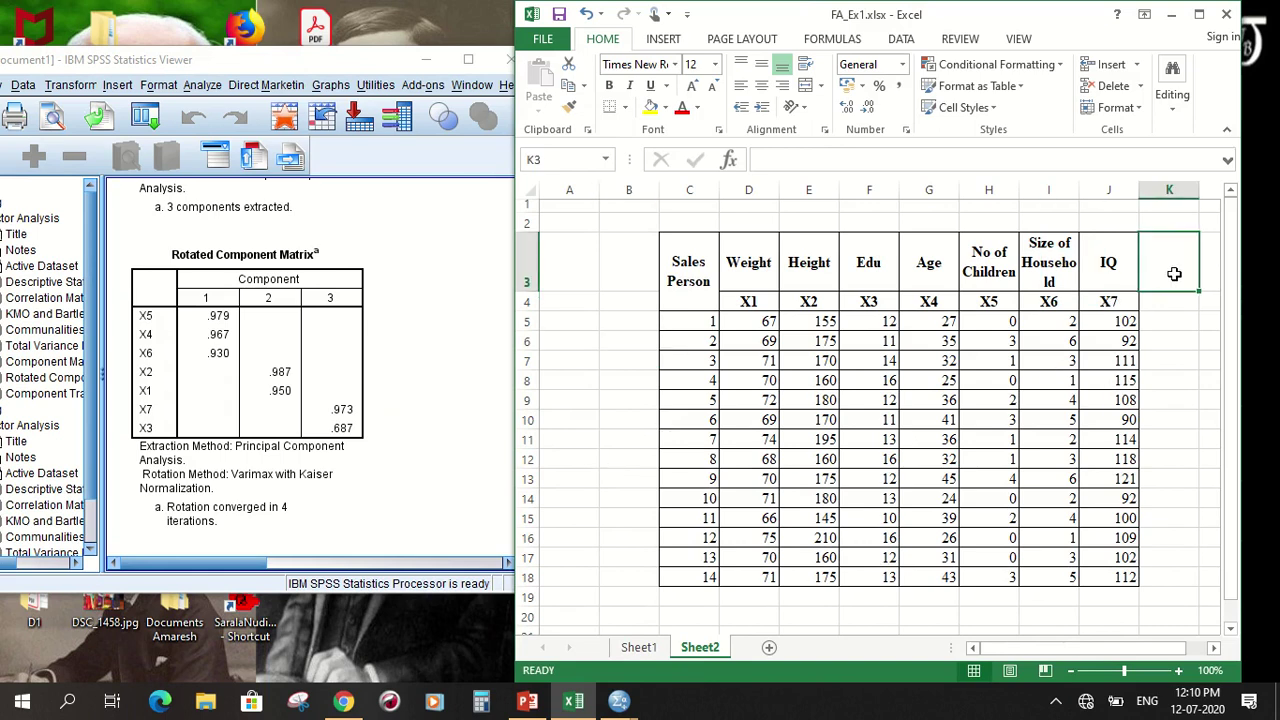
Examine the Rotated Component Matrix loadings alongside the variable names in the Excel table.
{"action": "left_click", "coordinate": [352, 382]}
{"action": "left_click", "coordinate": [300, 282]}
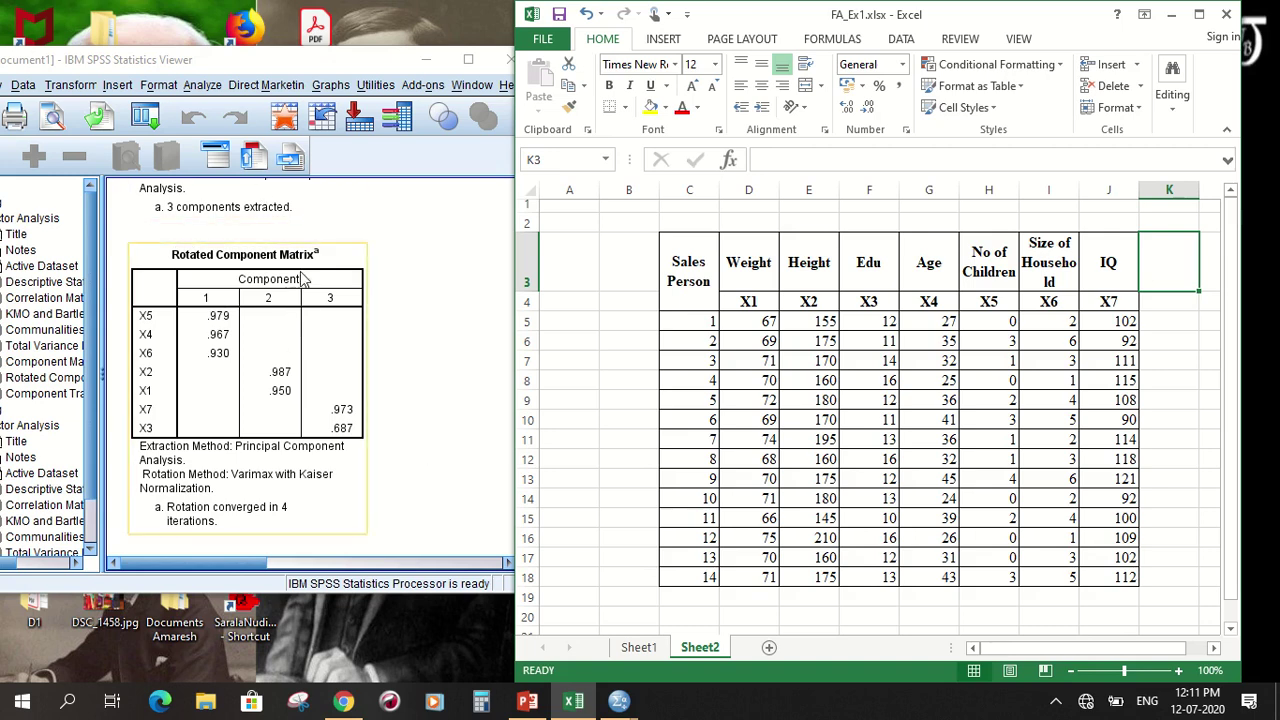
{"action": "left_click", "coordinate": [372, 343]}
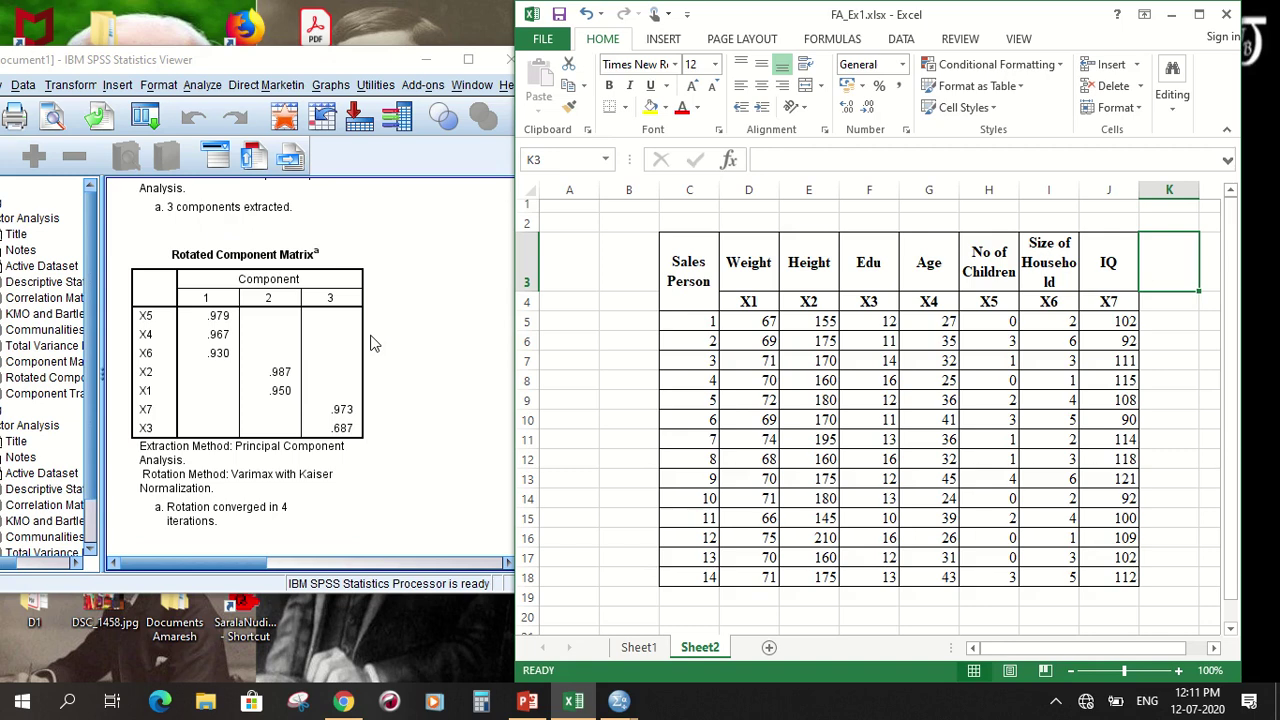
{"action": "left_click", "coordinate": [610, 268]}
{"action": "left_click", "coordinate": [605, 310]}
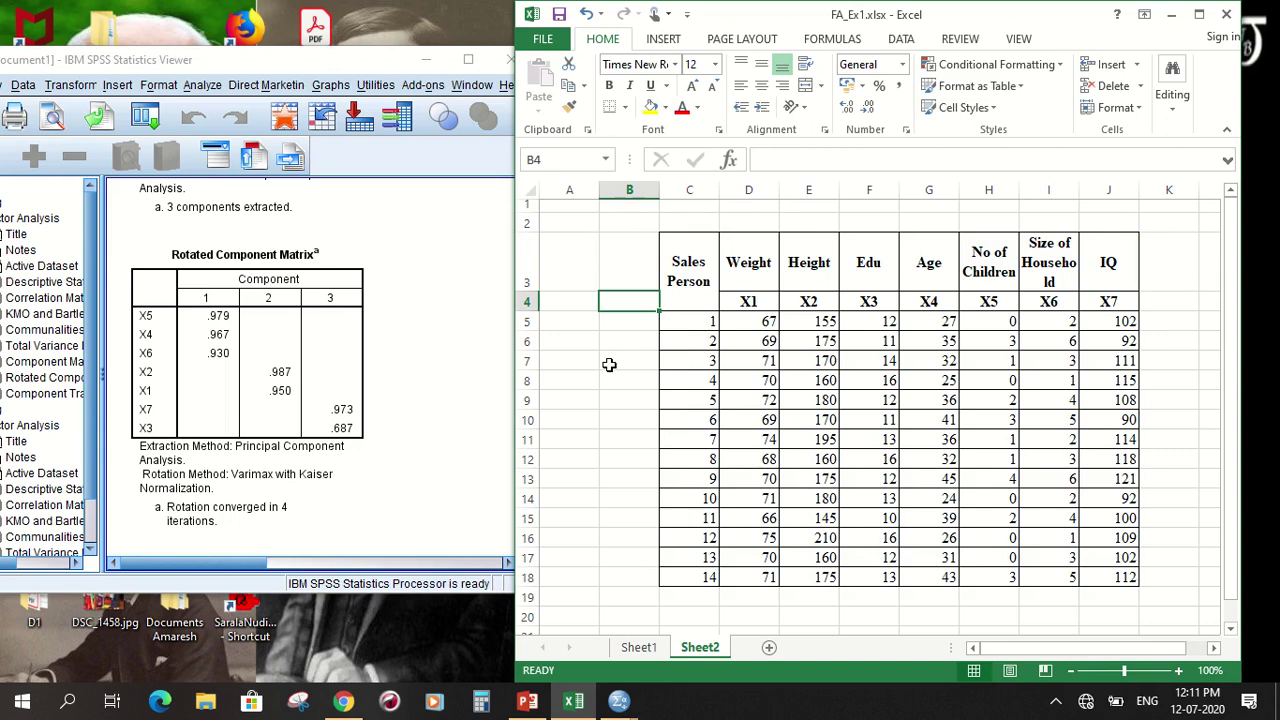
Highlight the Age, No of Children and Size of Household columns together as the variables loading on component 1.
{"action": "left_click", "coordinate": [988, 302]}
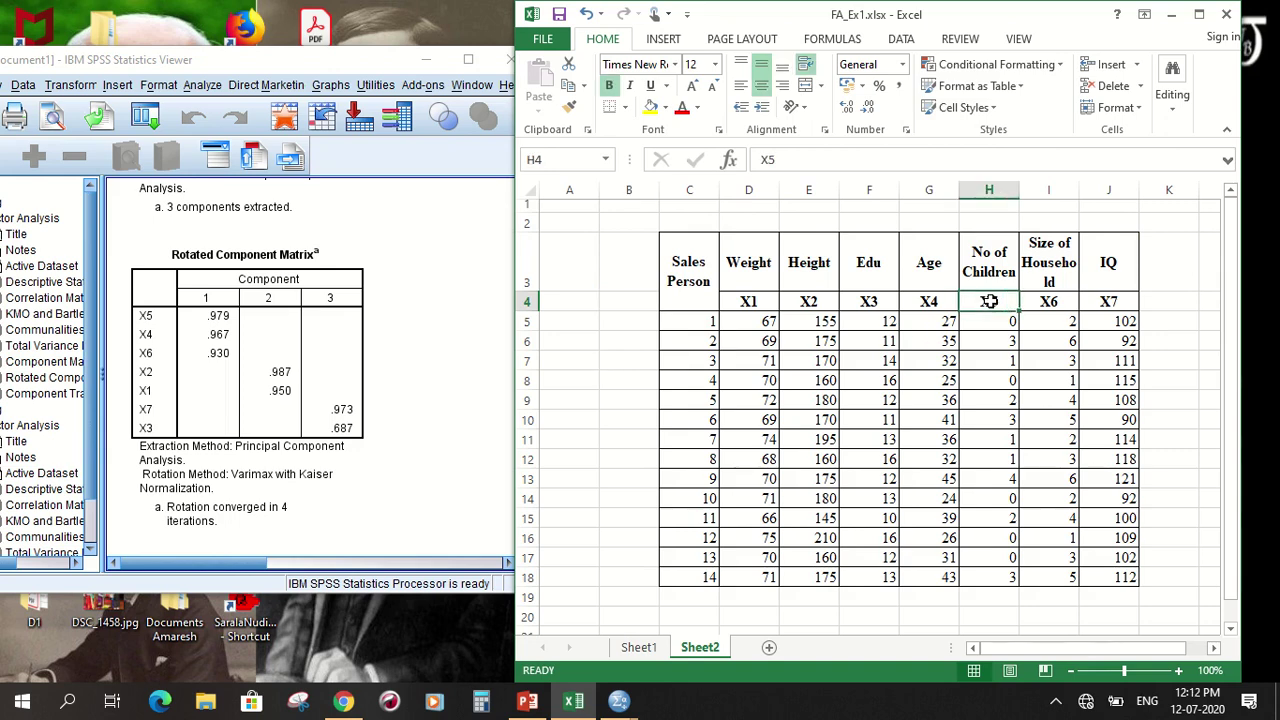
{"action": "left_click", "coordinate": [981, 189]}
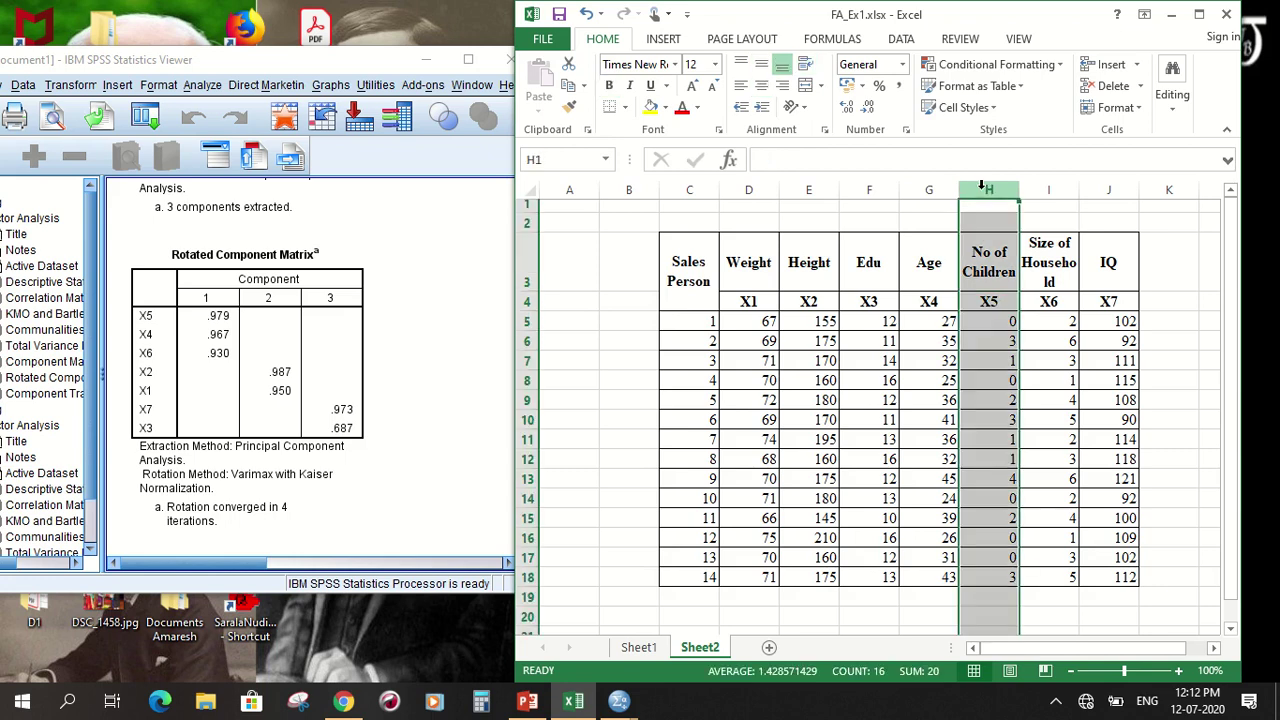
{"action": "left_click", "coordinate": [933, 185], "text": "ctrl"}
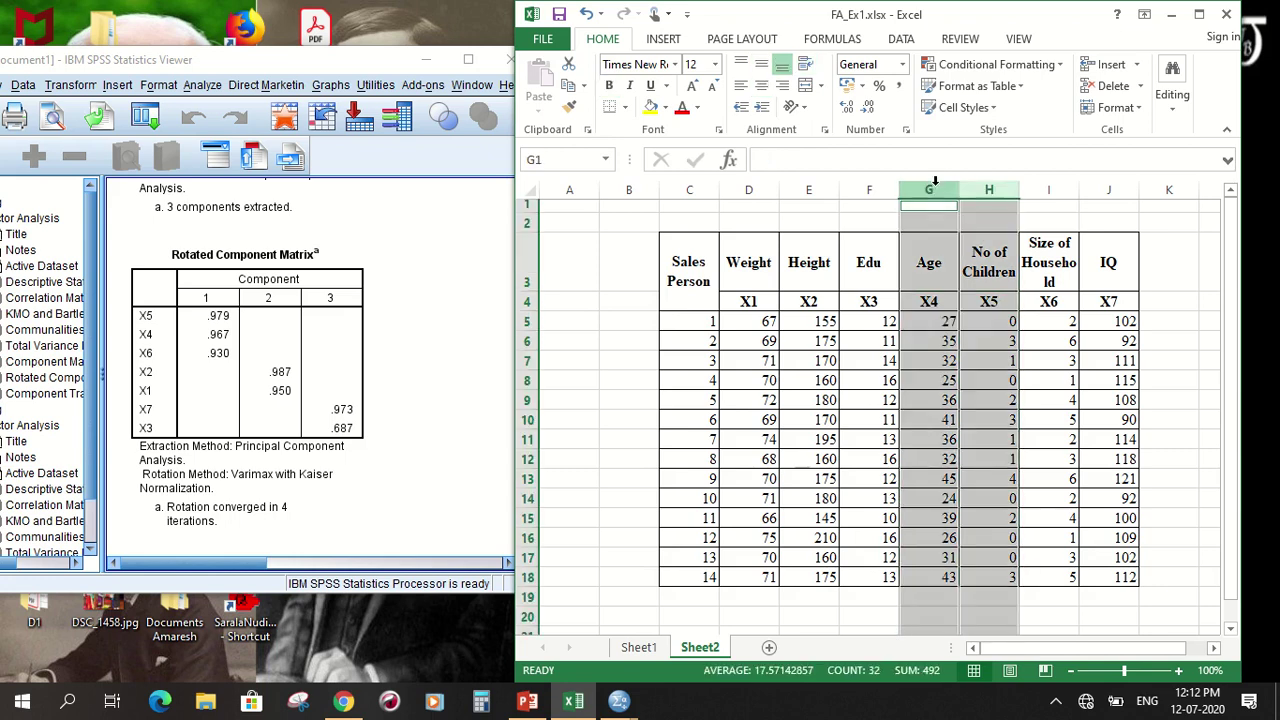
{"action": "left_click", "coordinate": [1052, 190], "text": "ctrl"}
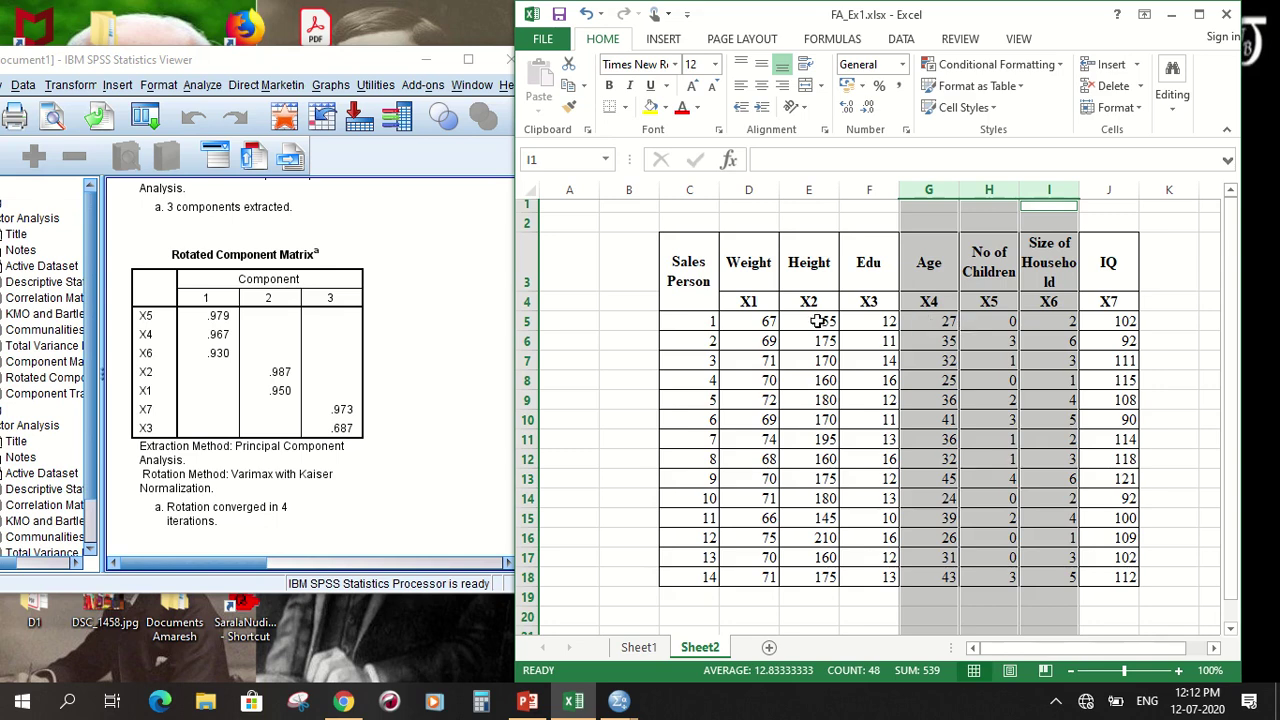
Check component 2 in the Rotated Component Matrix and highlight its matching Weight and Height columns in Excel.
{"action": "left_click", "coordinate": [280, 345]}
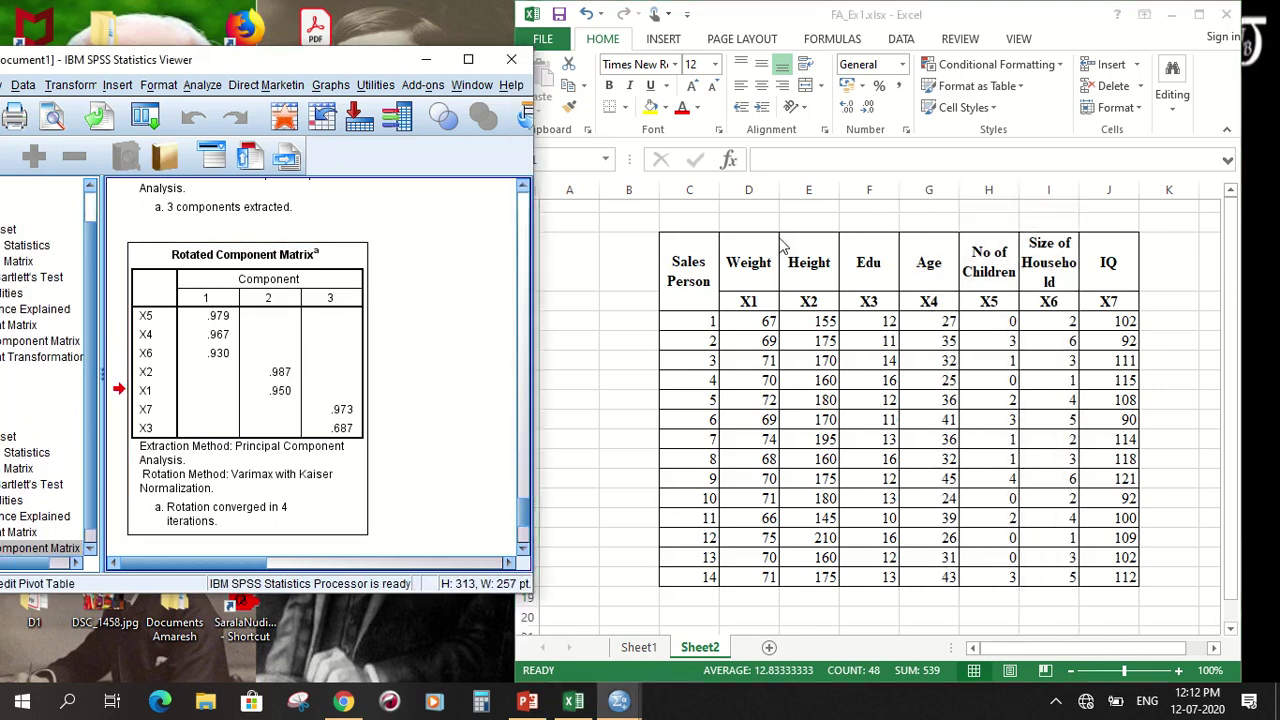
{"action": "left_click", "coordinate": [757, 190]}
{"action": "left_click", "coordinate": [757, 190]}
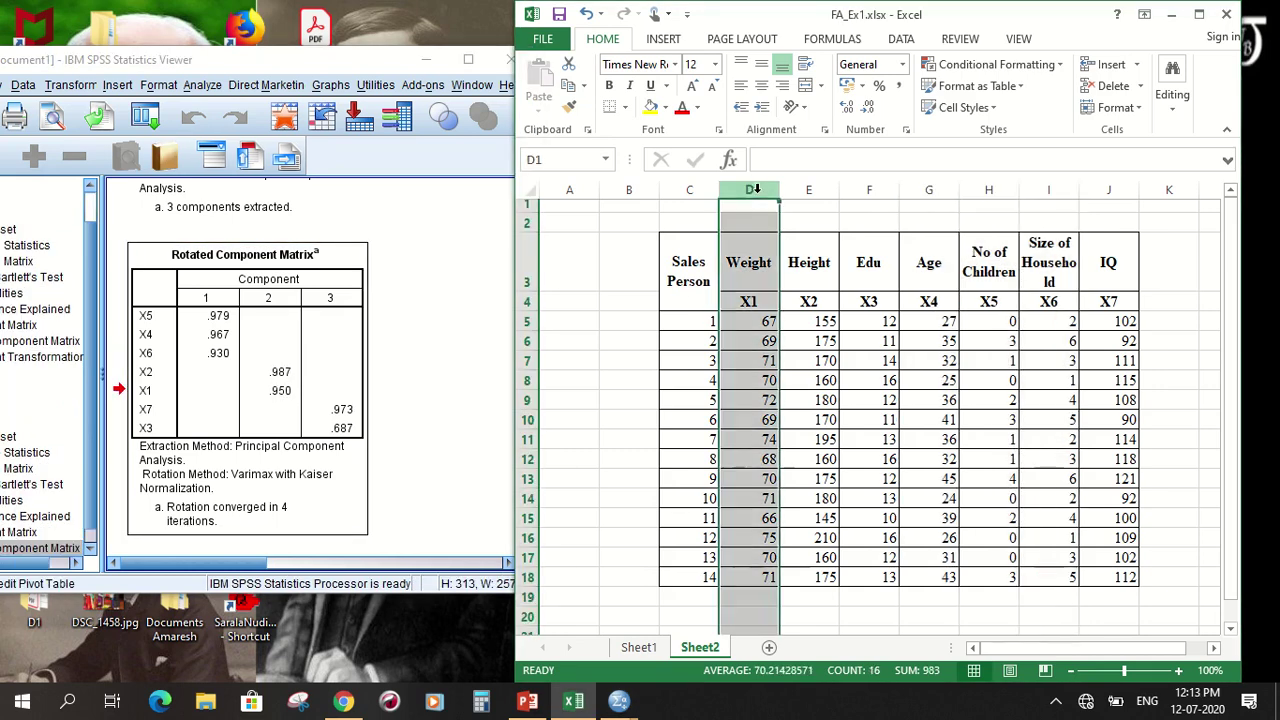
{"action": "left_click", "coordinate": [805, 190], "text": "ctrl"}
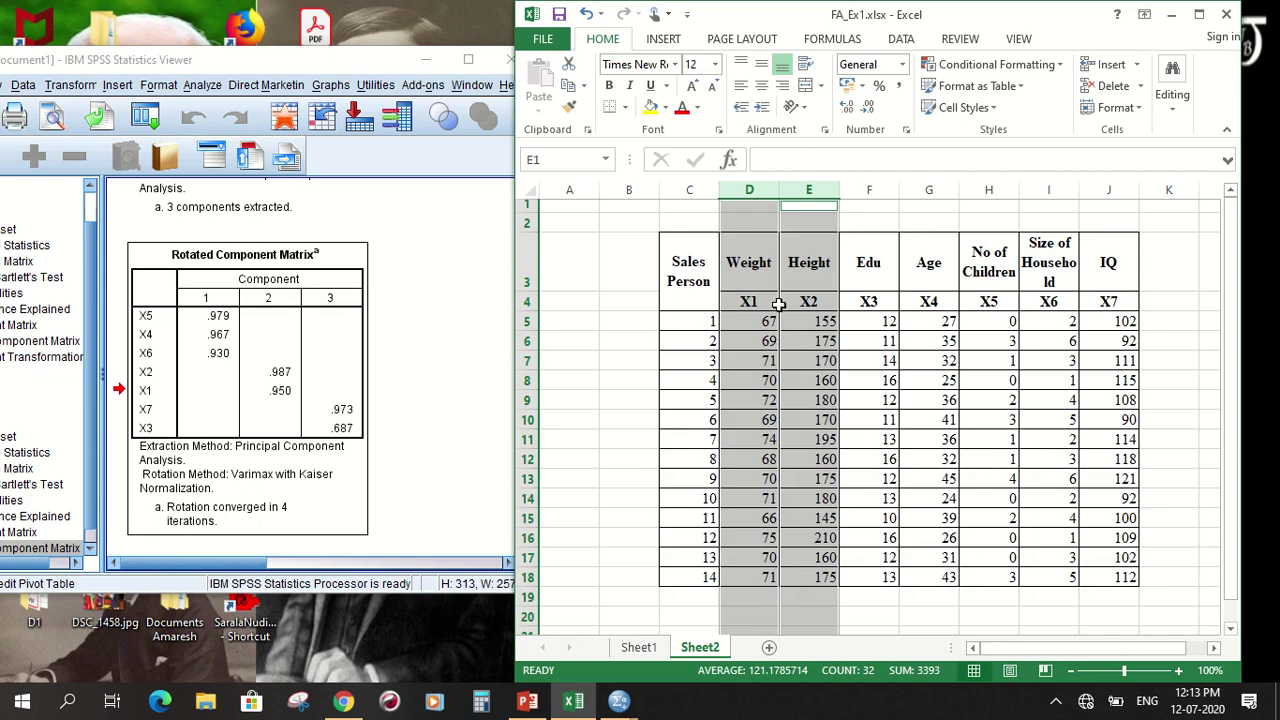
Highlight the Edu and IQ columns together as the variables loading on component 3, then clear the selection.
{"action": "left_click", "coordinate": [902, 289]}
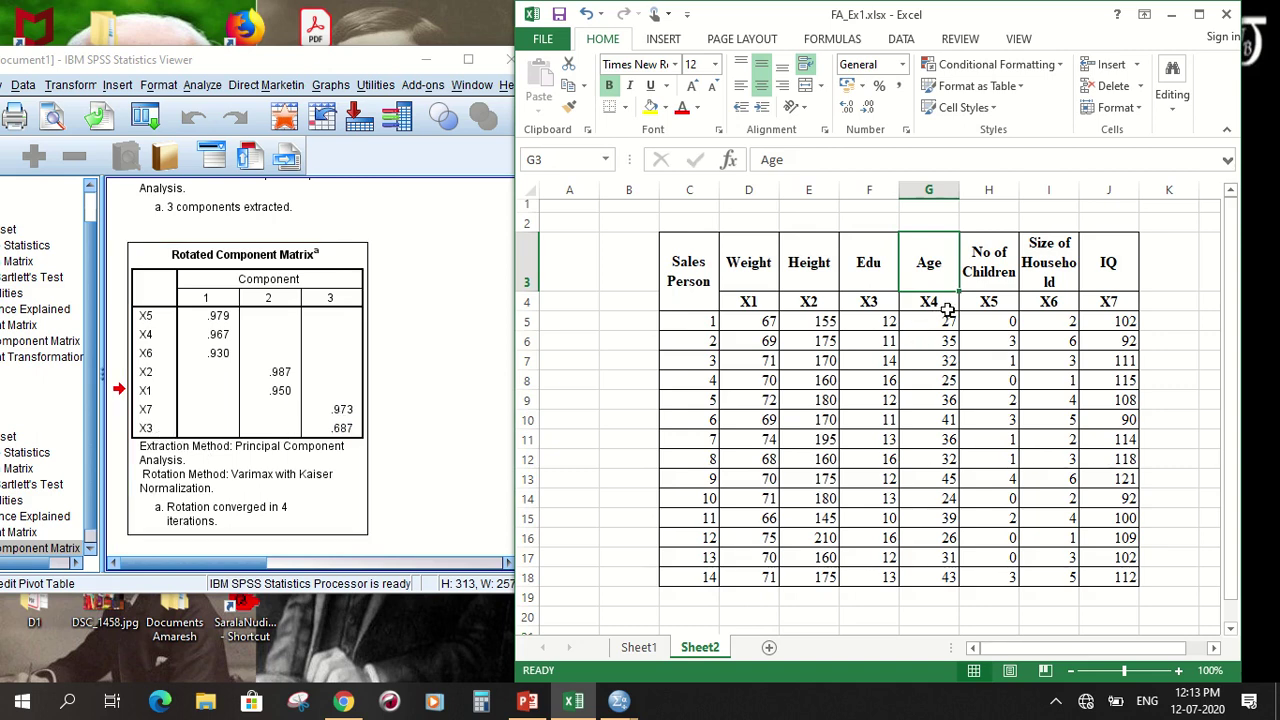
{"action": "left_click", "coordinate": [870, 185]}
{"action": "left_click", "coordinate": [1122, 193], "text": "ctrl"}
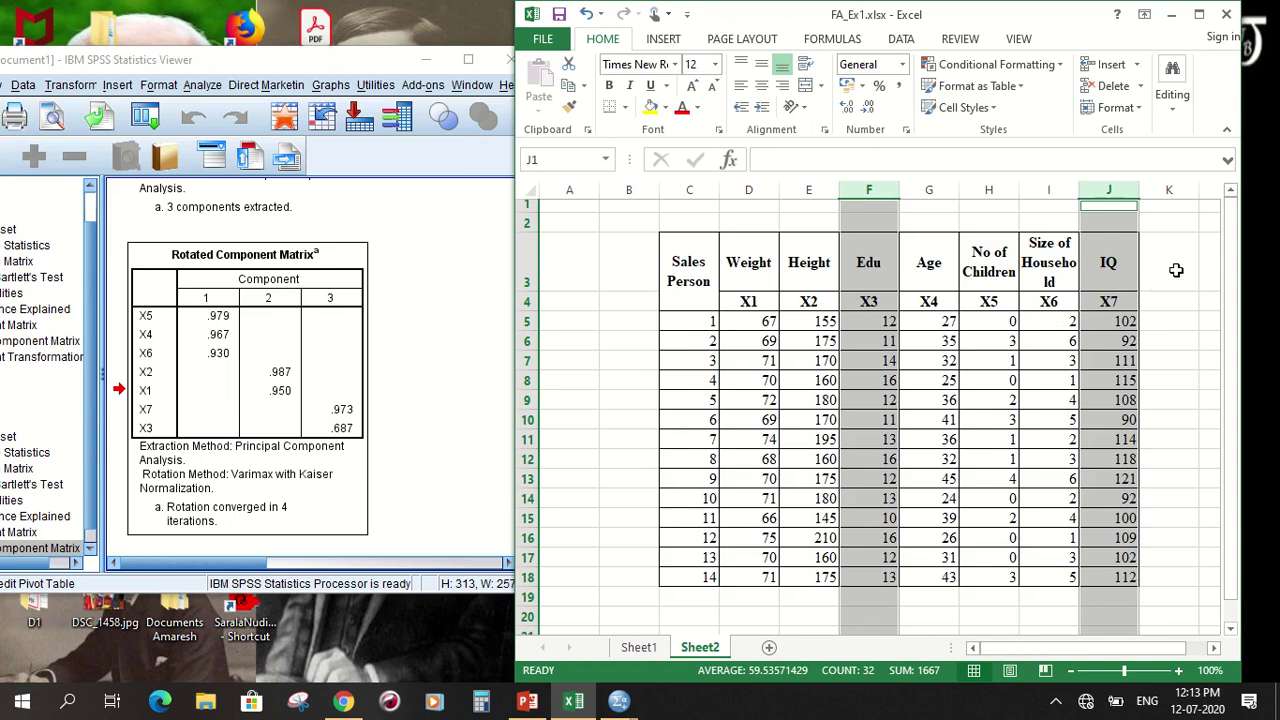
{"action": "left_click", "coordinate": [1172, 270]}
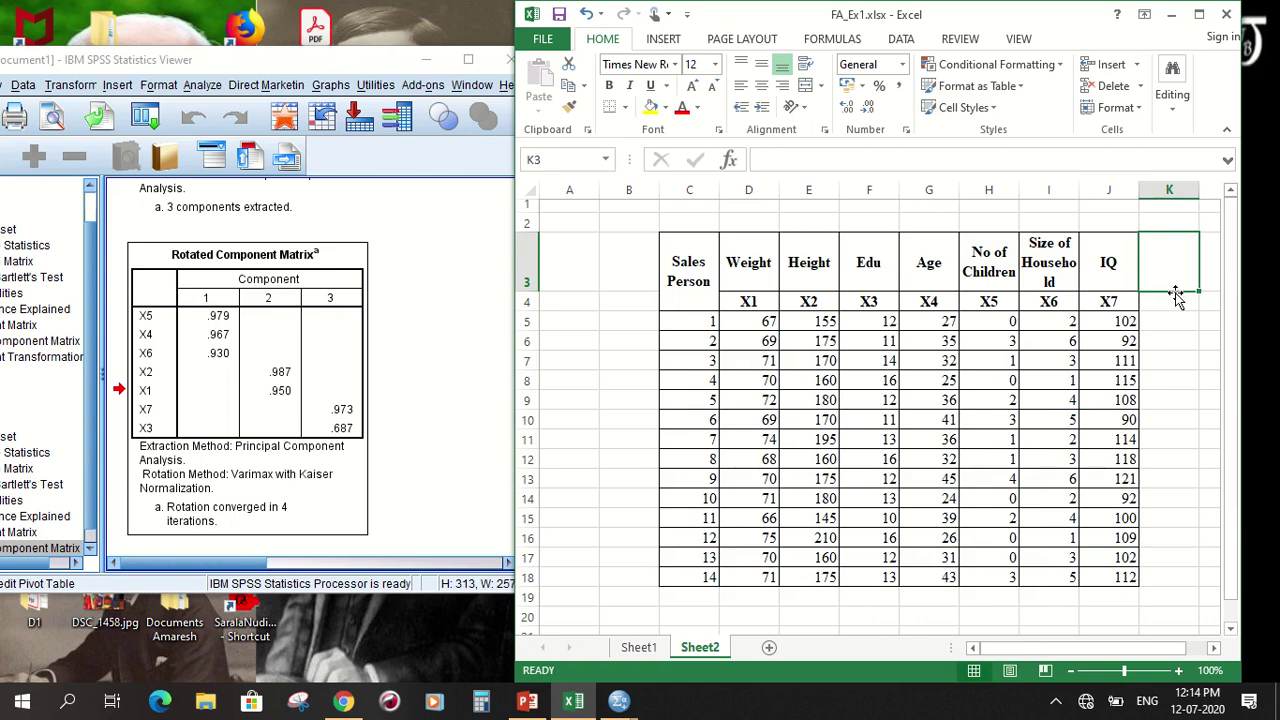
{"action": "left_click", "coordinate": [1173, 307]}
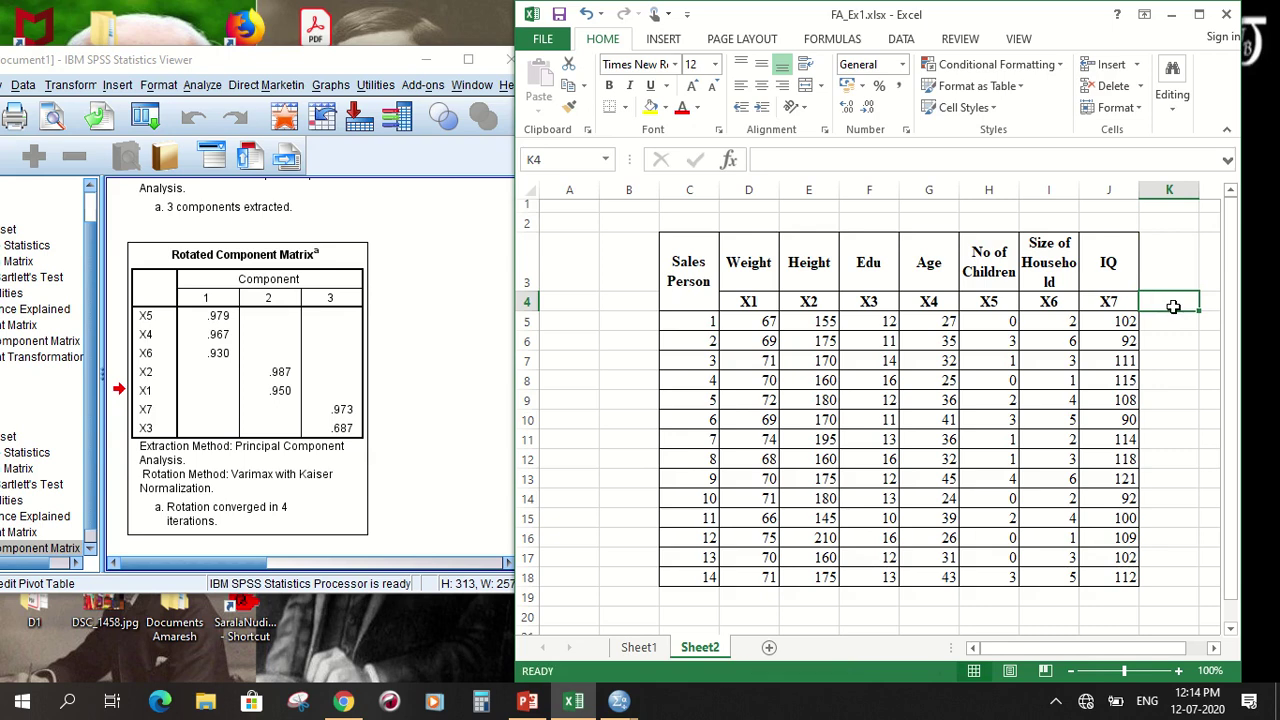
{"action": "left_click", "coordinate": [1162, 252]}
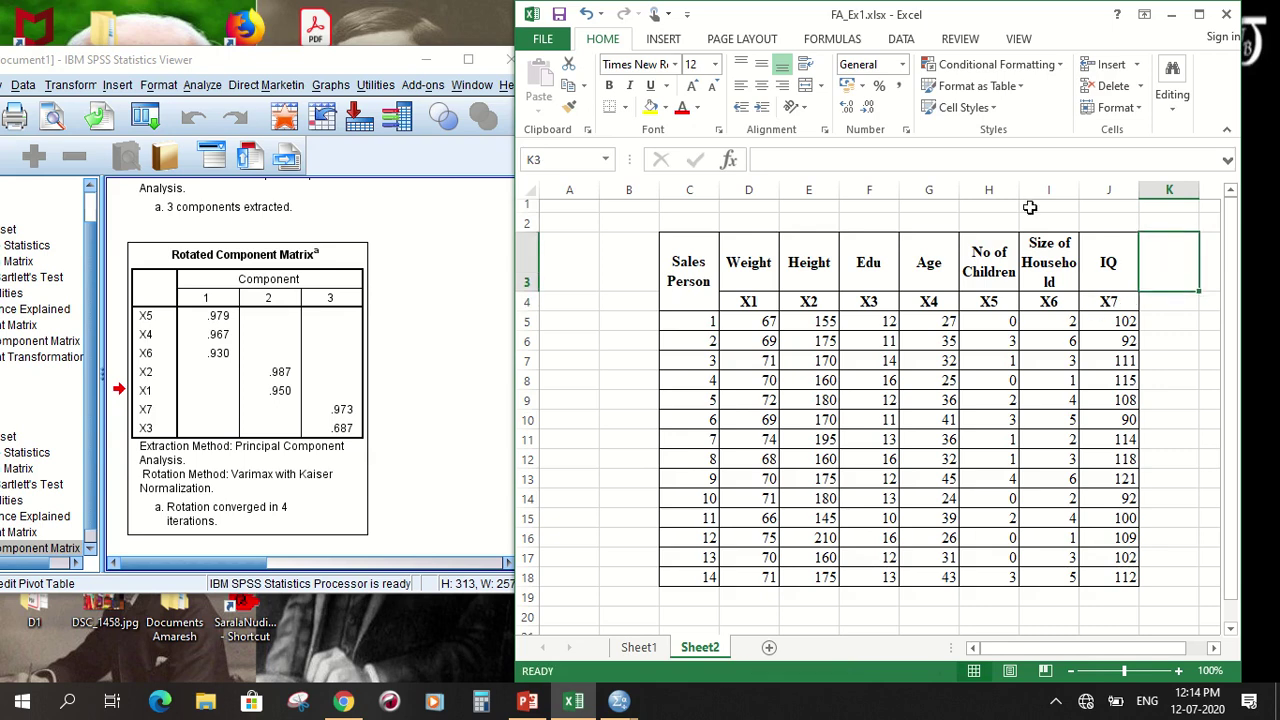
Minimize Excel, maximize the output window, and reopen the Factor Analysis setup from the SPSS data set.
{"action": "left_click", "coordinate": [1171, 14]}
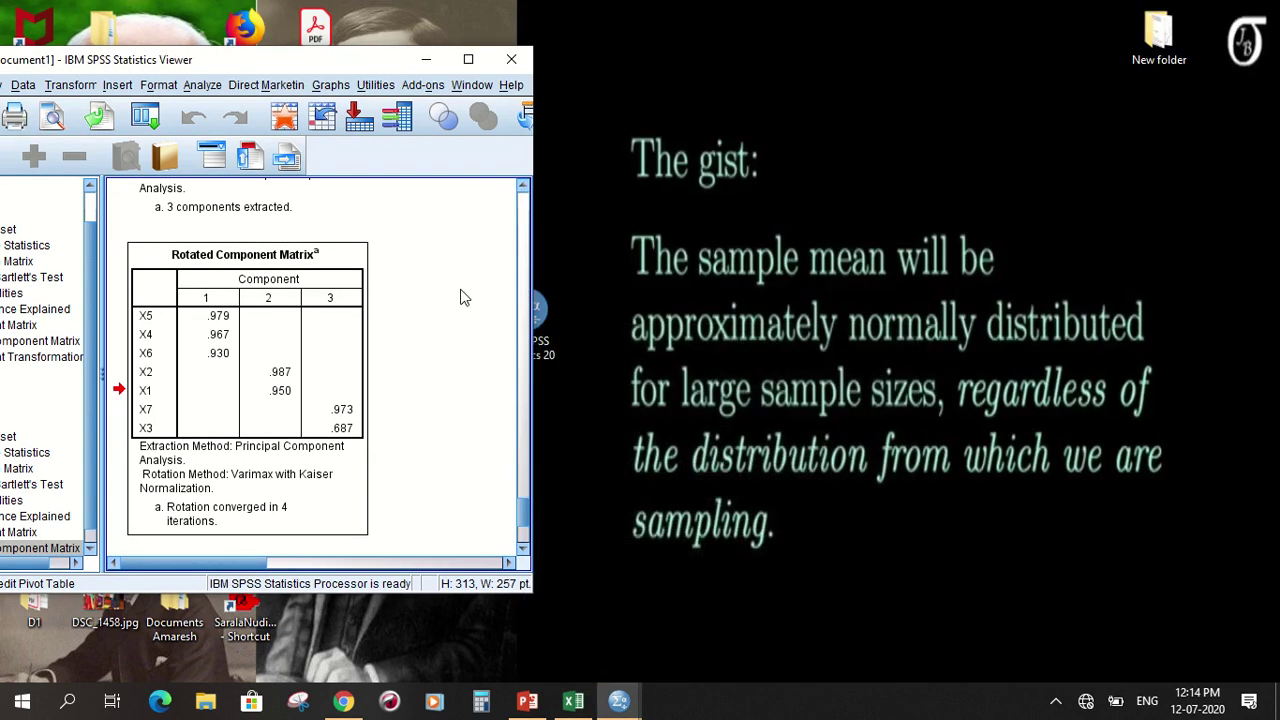
{"action": "left_click", "coordinate": [468, 59]}
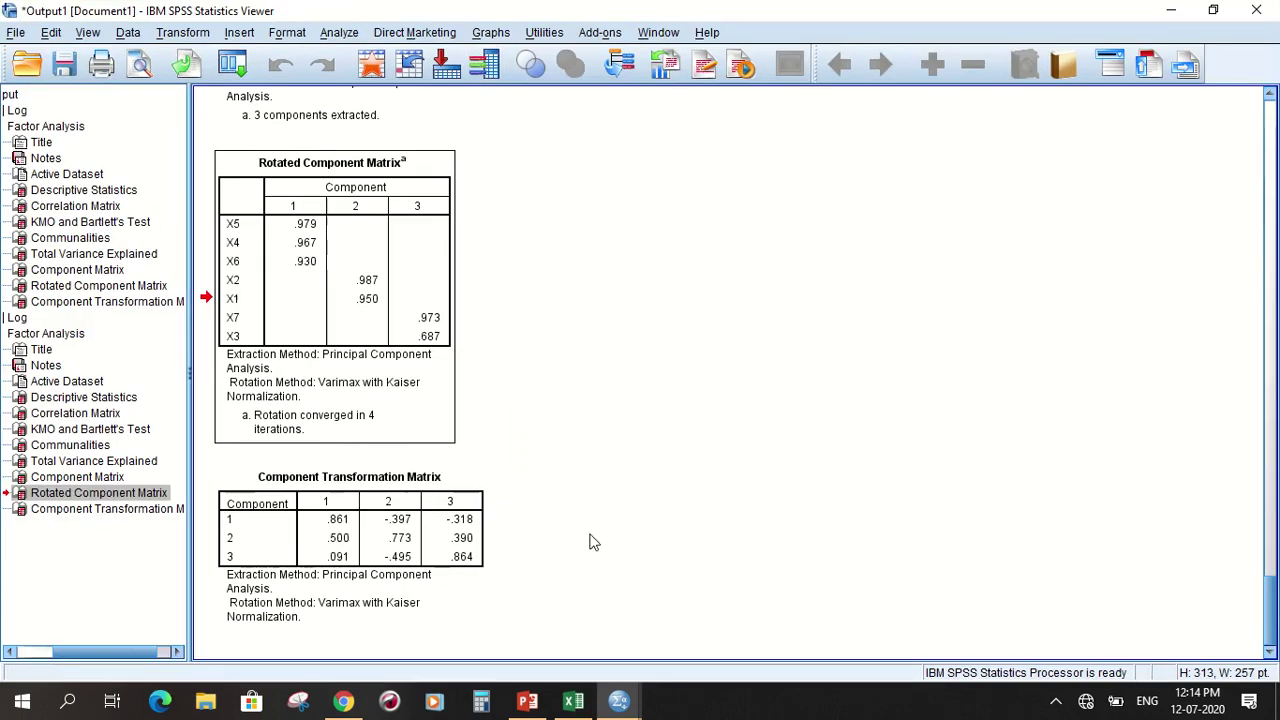
{"action": "mouse_move", "coordinate": [615, 700]}
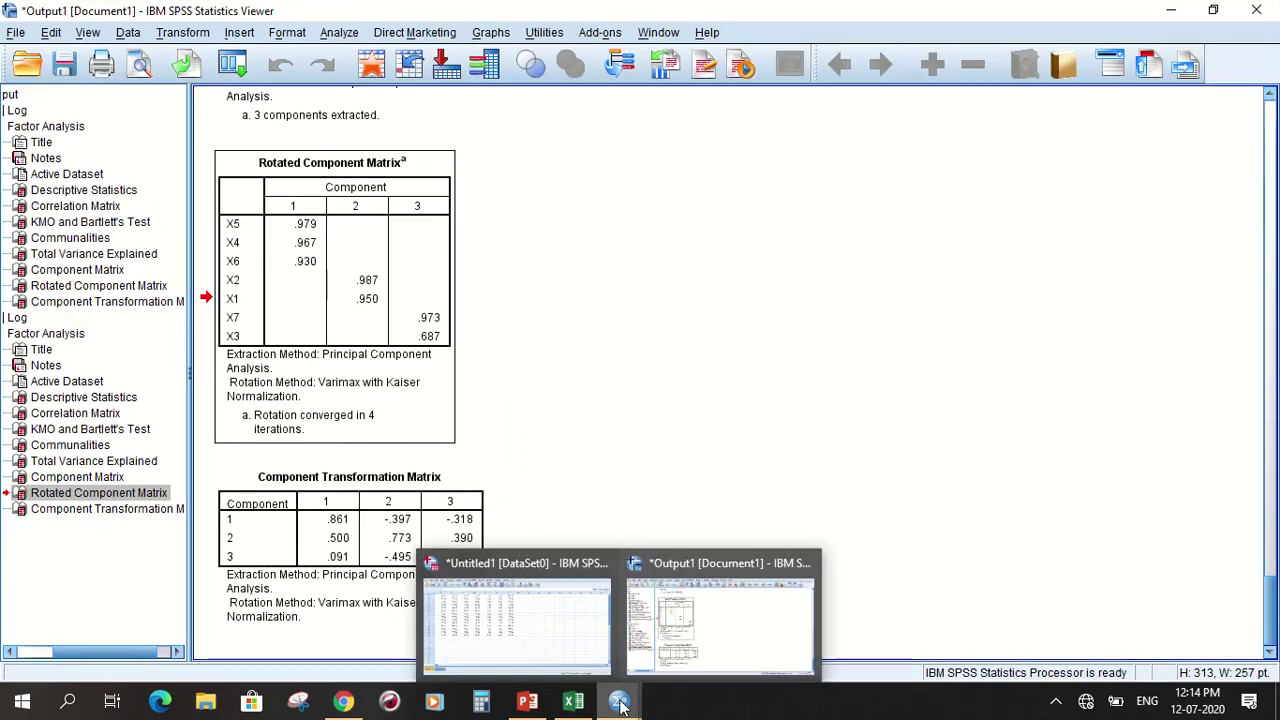
{"action": "left_click", "coordinate": [543, 645]}
{"action": "left_click", "coordinate": [244, 35]}
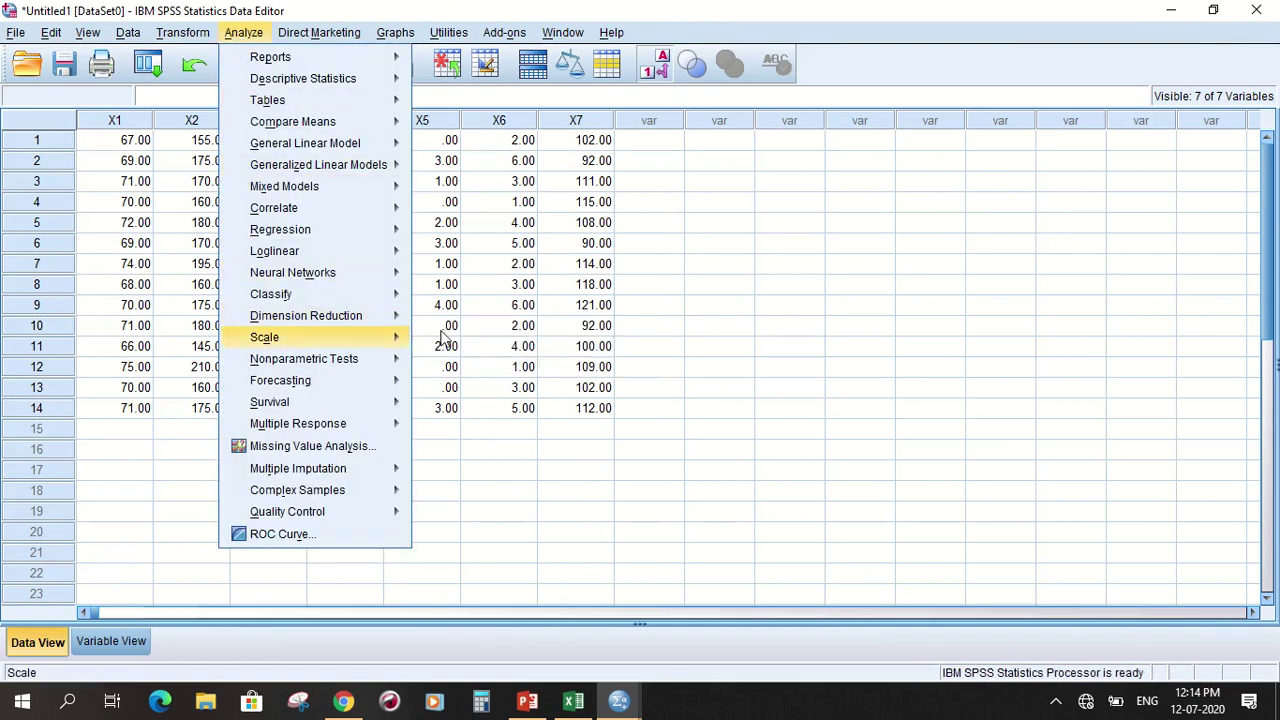
{"action": "left_click", "coordinate": [440, 318]}
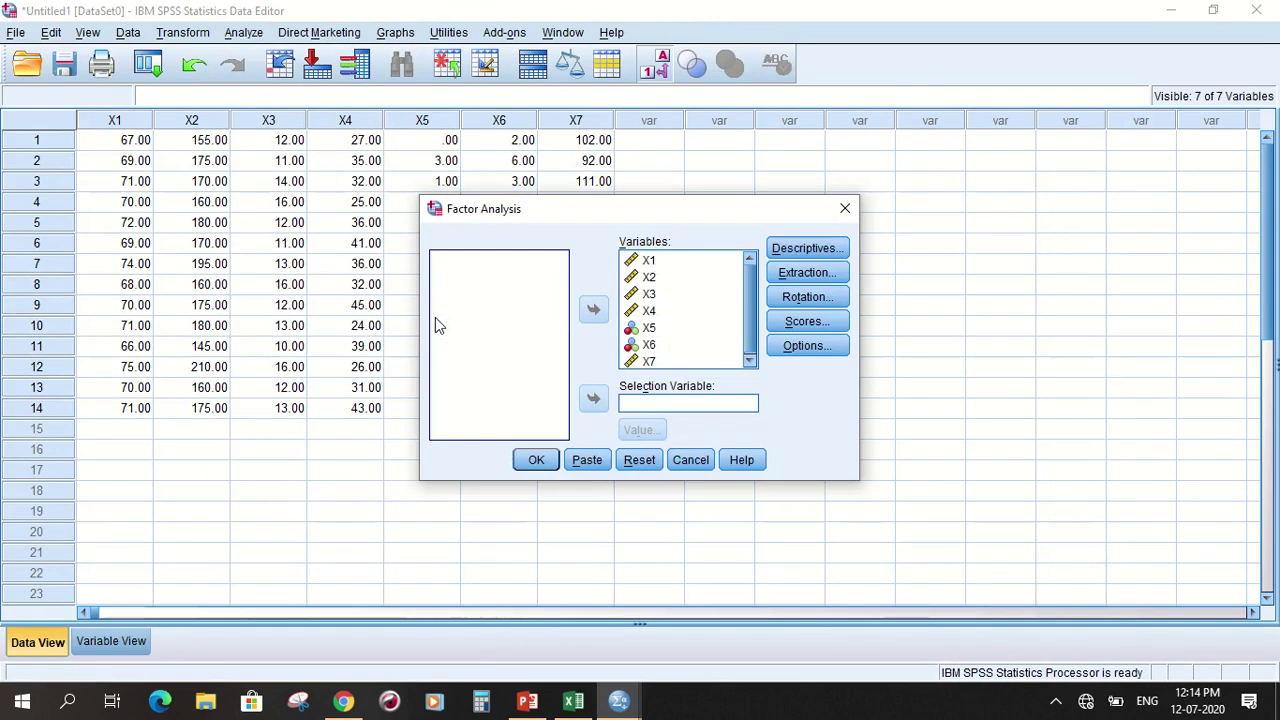
Save the factor scores as variables using the Regression method and rerun the factor analysis.
{"action": "left_click", "coordinate": [802, 324]}
{"action": "left_click", "coordinate": [626, 277]}
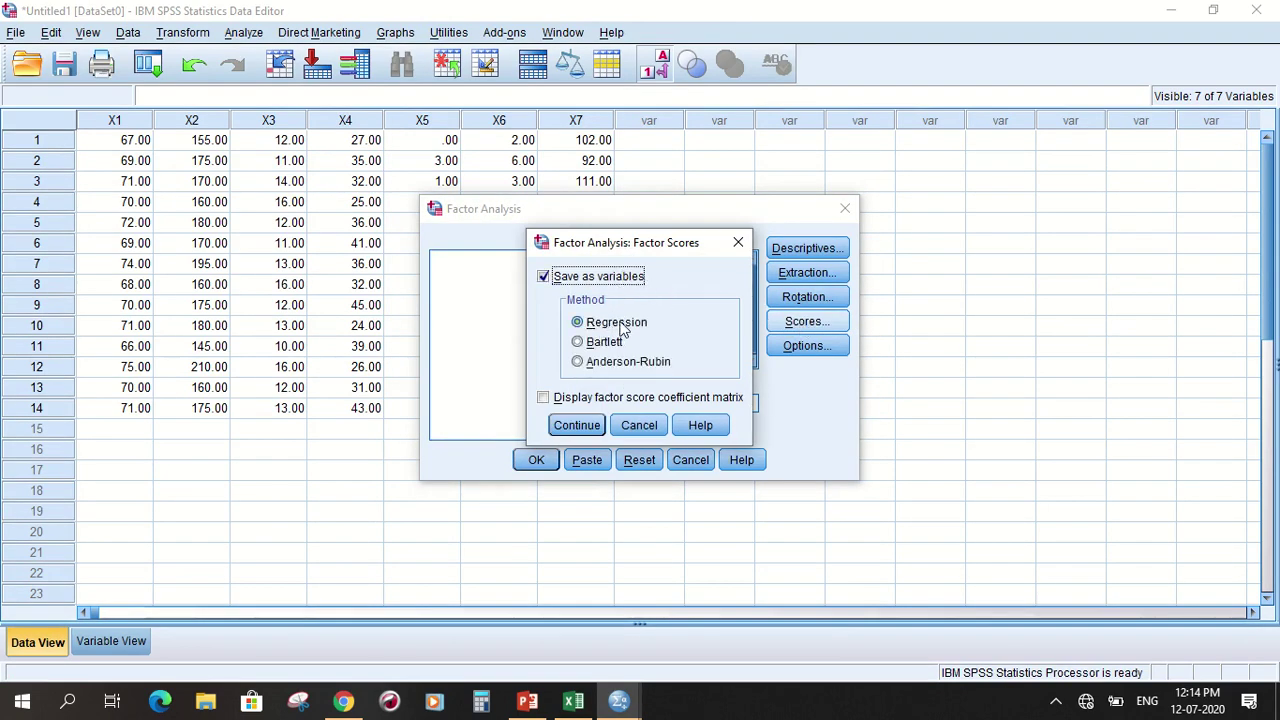
{"action": "left_click", "coordinate": [568, 431]}
{"action": "left_click", "coordinate": [536, 460]}
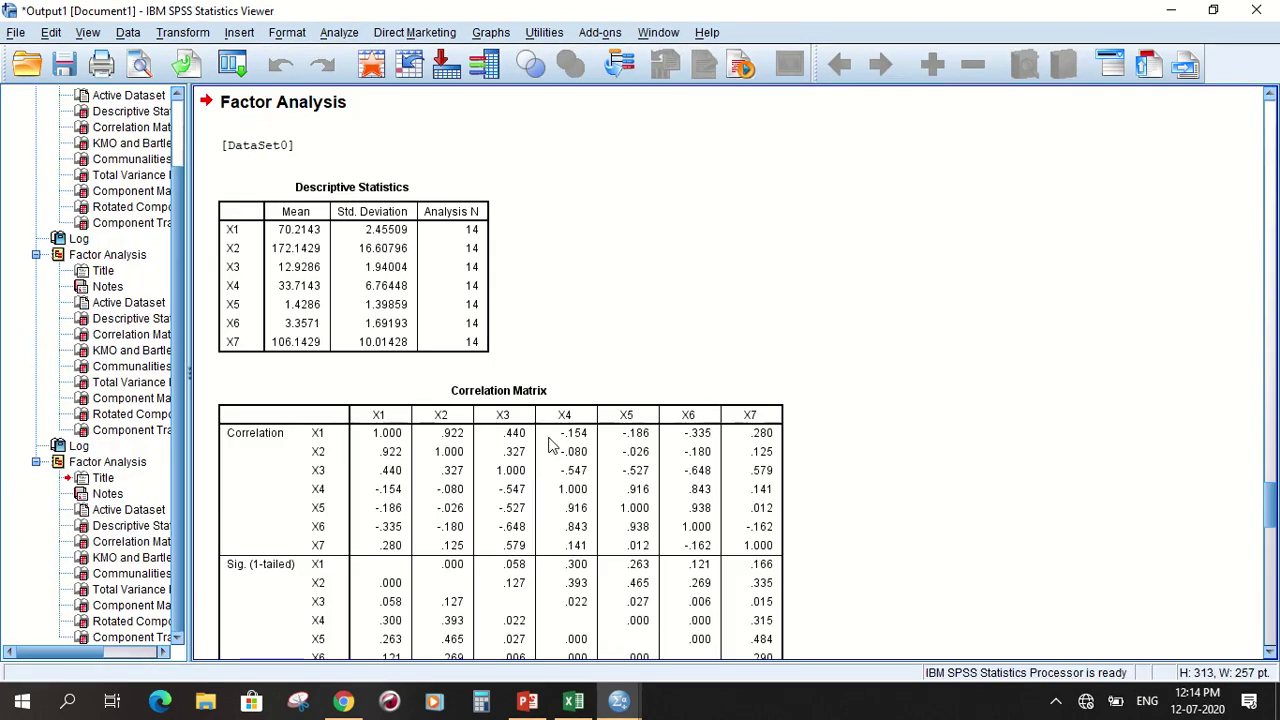
Return to the data set and select the first saved factor score column to view its values.
{"action": "mouse_move", "coordinate": [622, 705]}
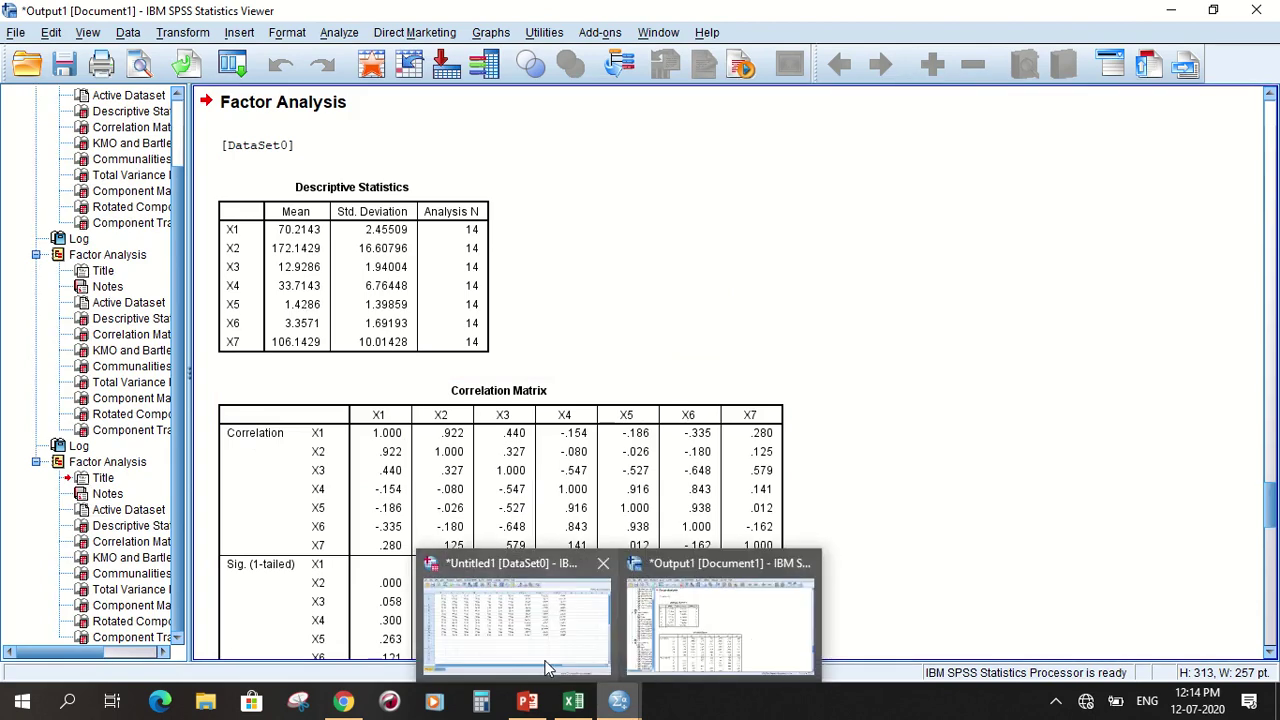
{"action": "left_click", "coordinate": [522, 655]}
{"action": "left_click", "coordinate": [676, 120]}
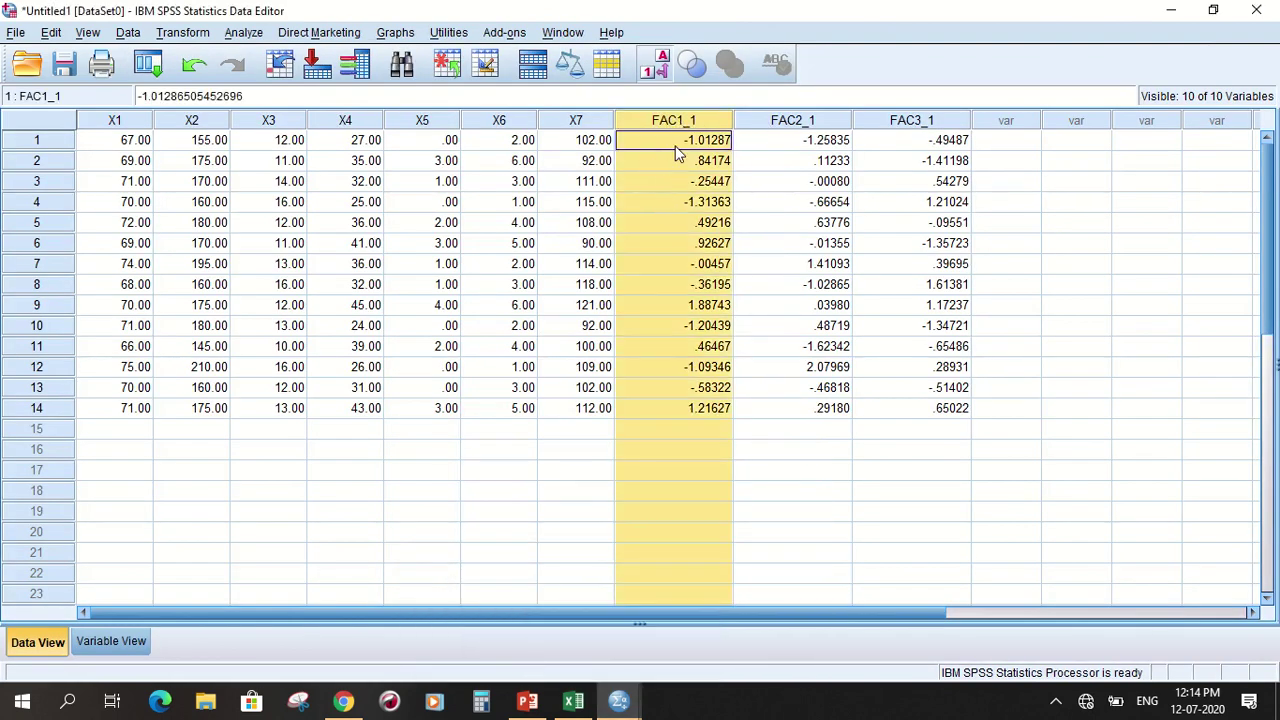
Examine the saved factor score columns FAC1_1, FAC2_1 and FAC3_1 one after another, then clear the column selection.
{"action": "left_click", "coordinate": [676, 148]}
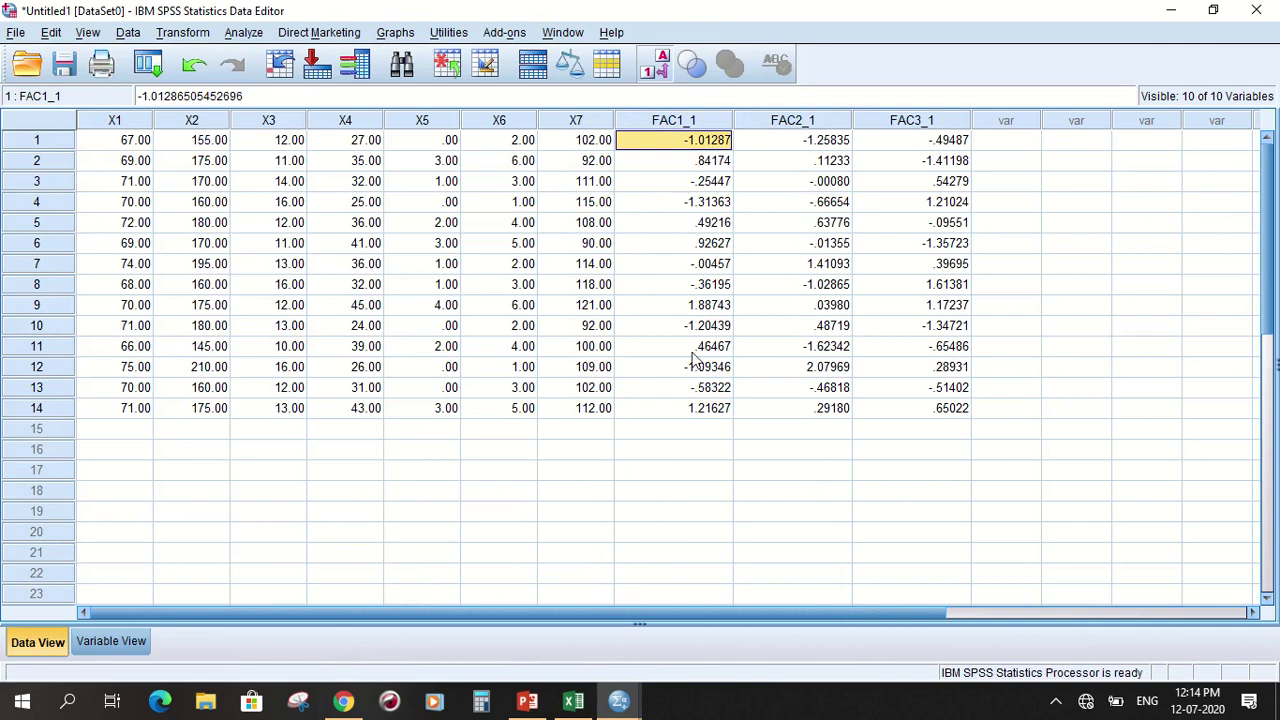
{"action": "left_click", "coordinate": [800, 145]}
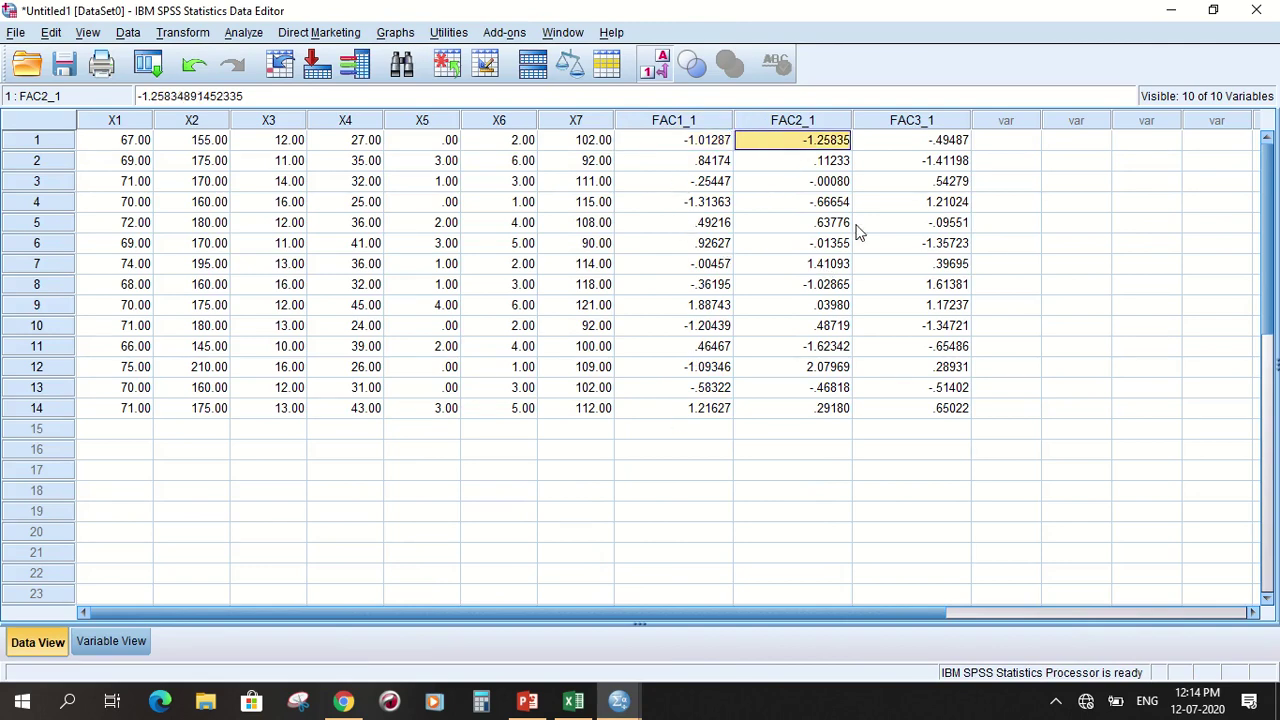
{"action": "left_click", "coordinate": [929, 122]}
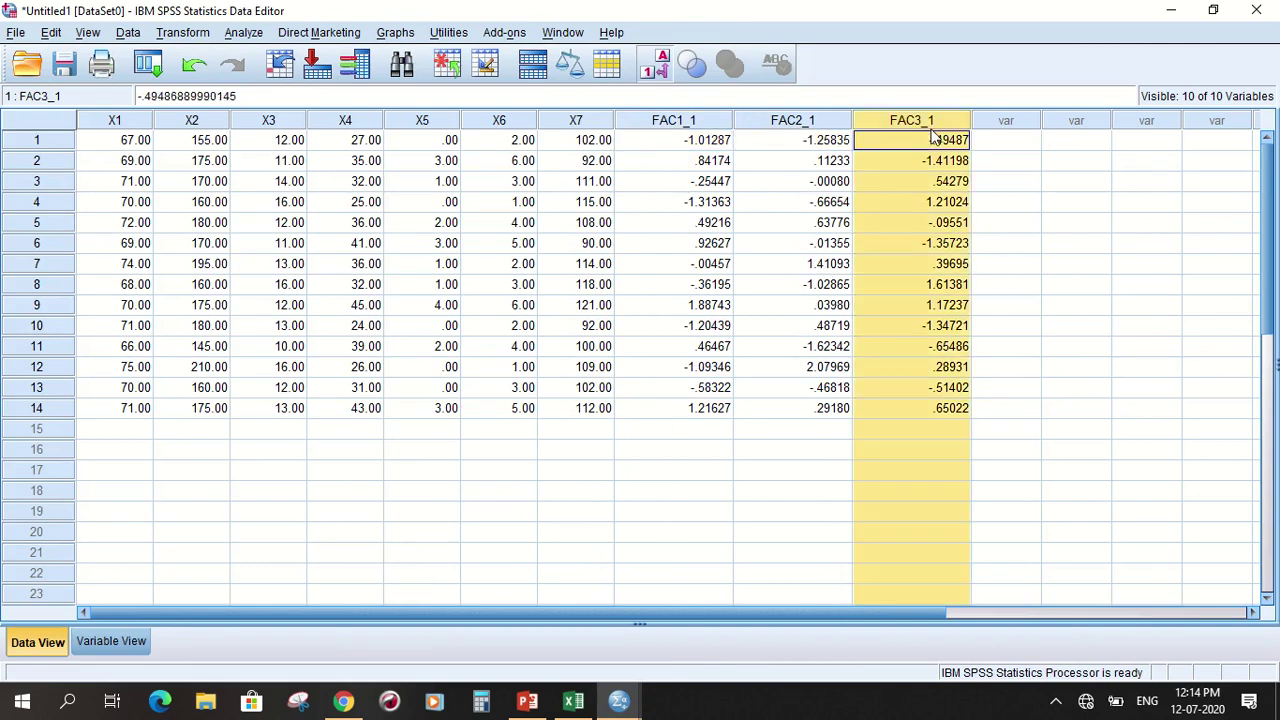
{"action": "left_click", "coordinate": [1048, 157]}
Switch to the SPSS output window and review the latest factor analysis results down to the Total Variance Explained table.
{"action": "mouse_move", "coordinate": [617, 710]}
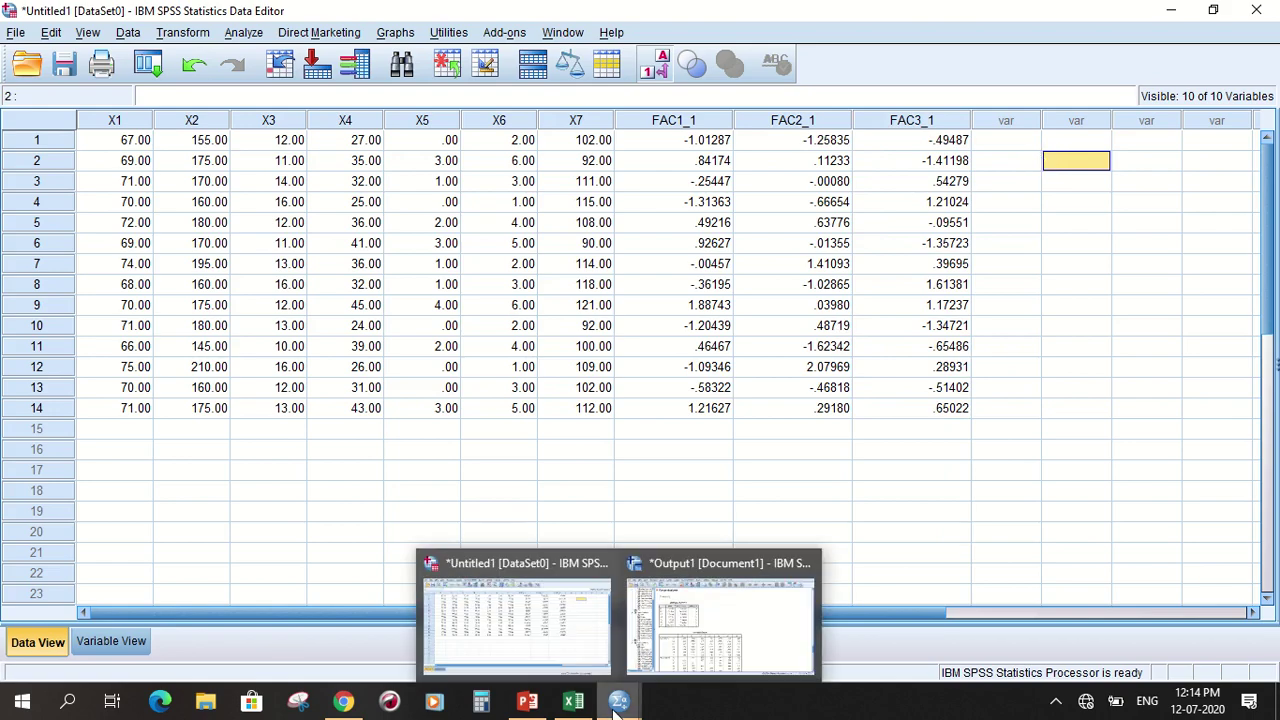
{"action": "left_click", "coordinate": [713, 612]}
{"action": "scroll", "coordinate": [538, 426], "scroll_direction": "down", "scroll_amount": 10}
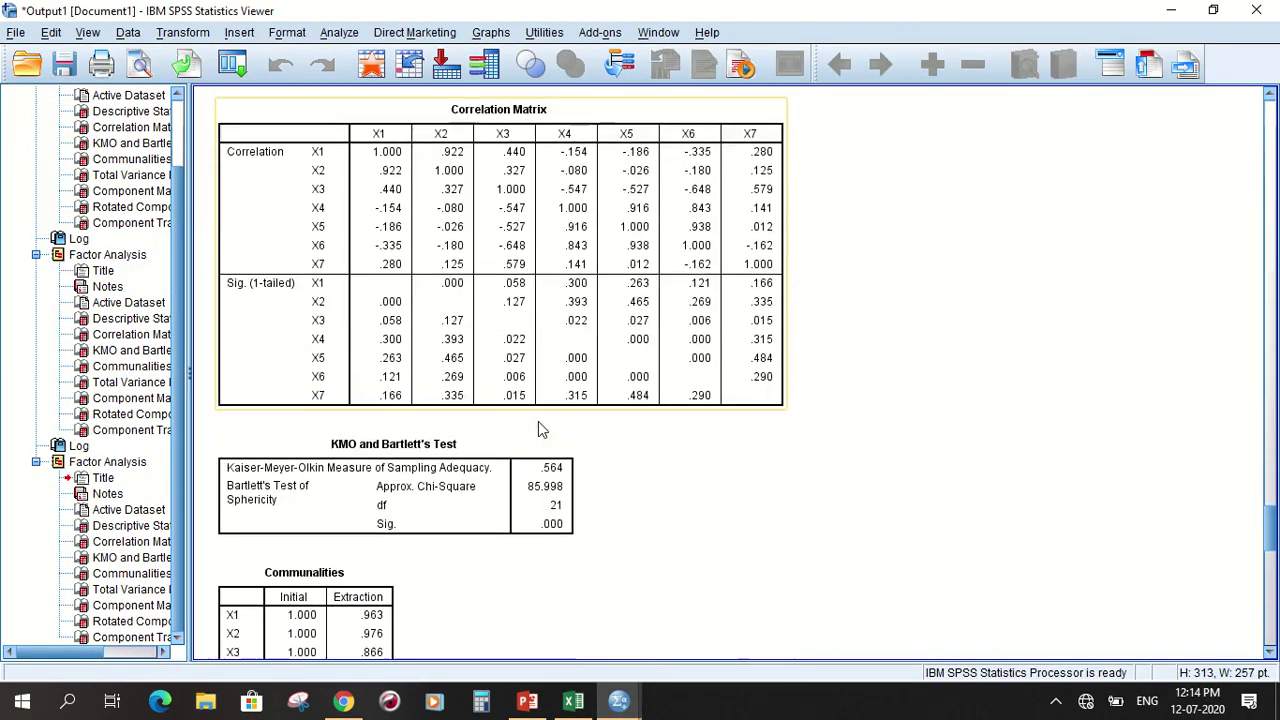
{"action": "scroll", "coordinate": [538, 421], "scroll_direction": "down", "scroll_amount": 10}
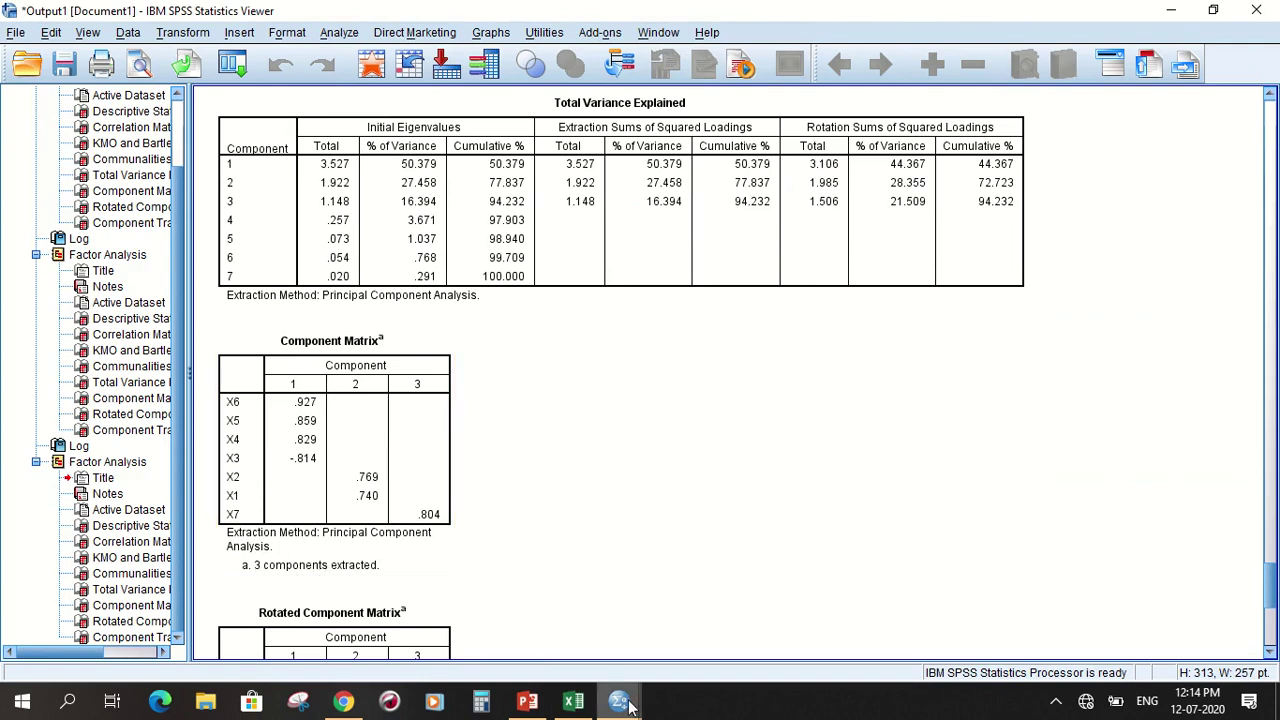
Return to the SPSS data set and go through the FAC1_1, FAC2_1 and FAC3_1 score columns and their first-row values.
{"action": "mouse_move", "coordinate": [628, 706]}
{"action": "left_click", "coordinate": [516, 612]}
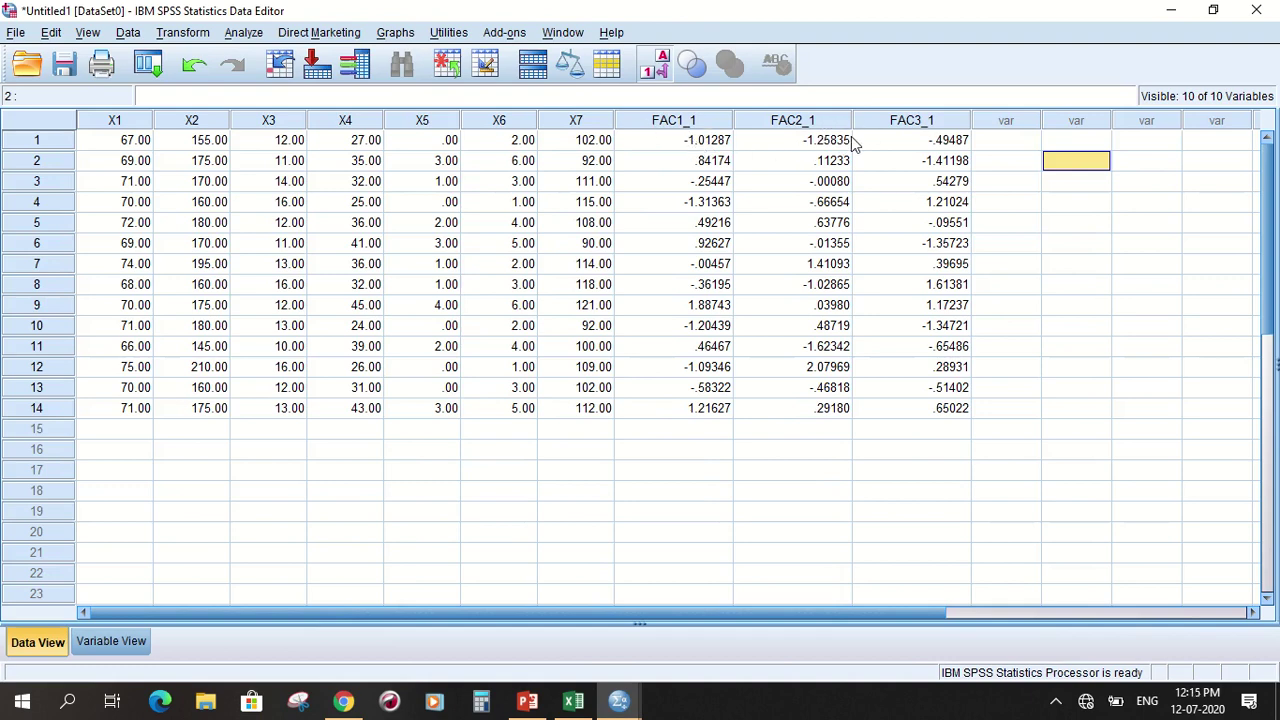
{"action": "left_click", "coordinate": [684, 122]}
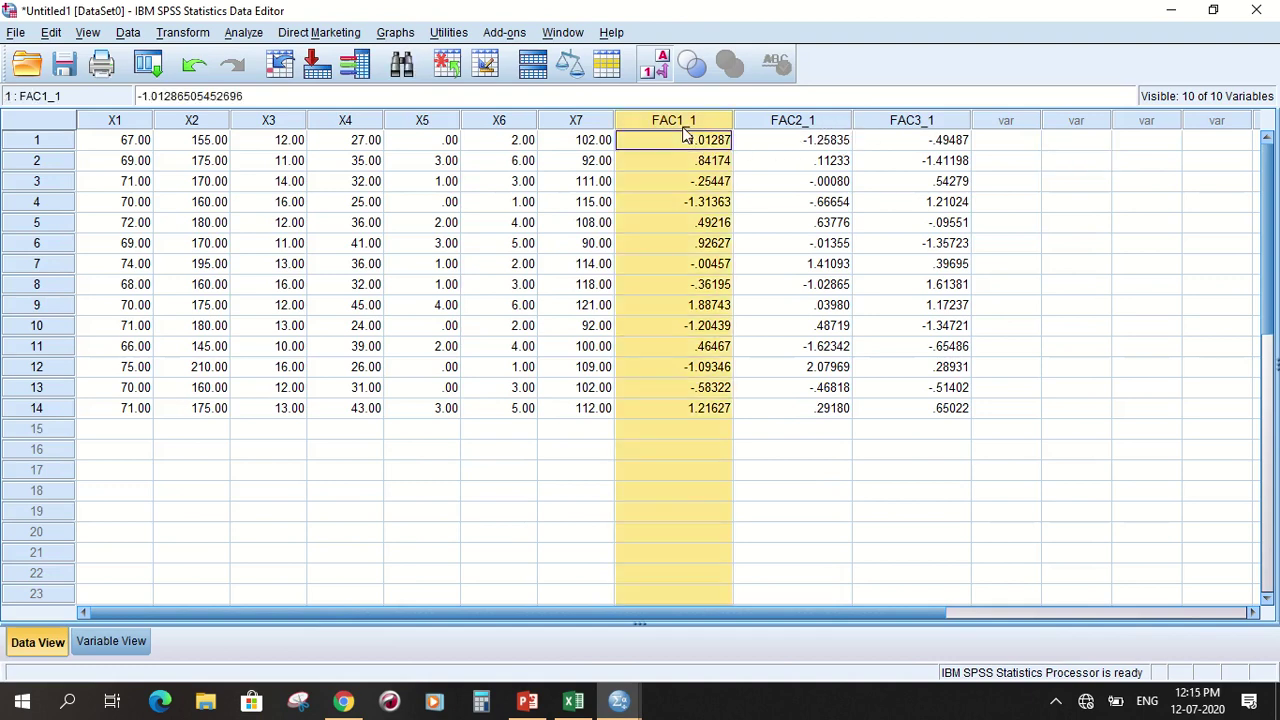
{"action": "left_click", "coordinate": [775, 122]}
{"action": "left_click", "coordinate": [900, 122]}
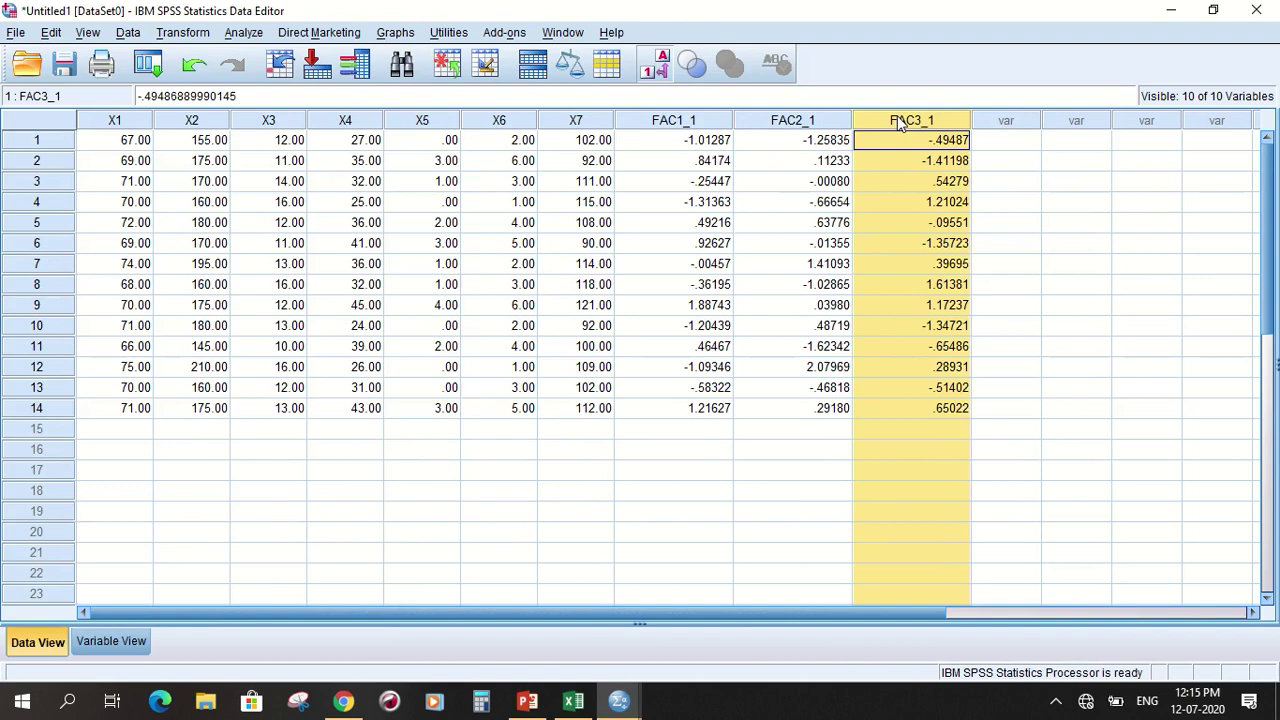
{"action": "left_click", "coordinate": [686, 145]}
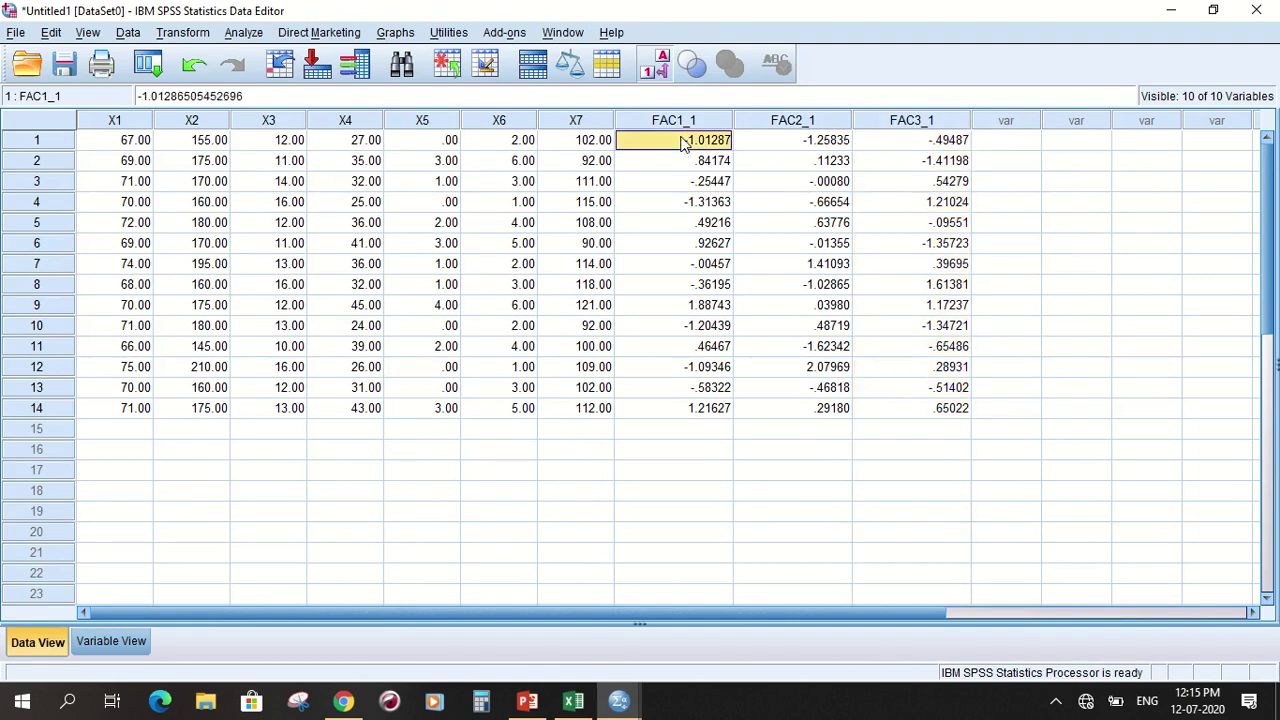
{"action": "left_click", "coordinate": [750, 140]}
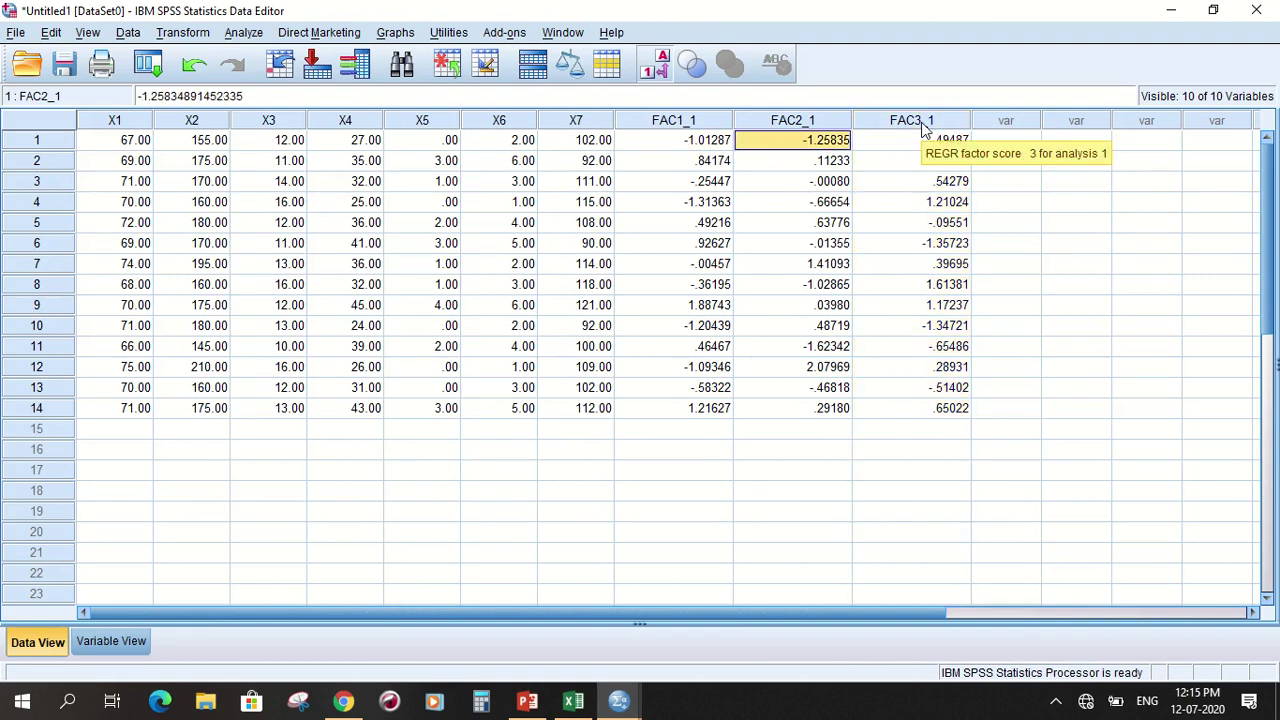
Compare The Factor Model slide in the FA.pptx PowerPoint presentation with the three factor score columns in the SPSS data set.
{"action": "left_click", "coordinate": [527, 701]}
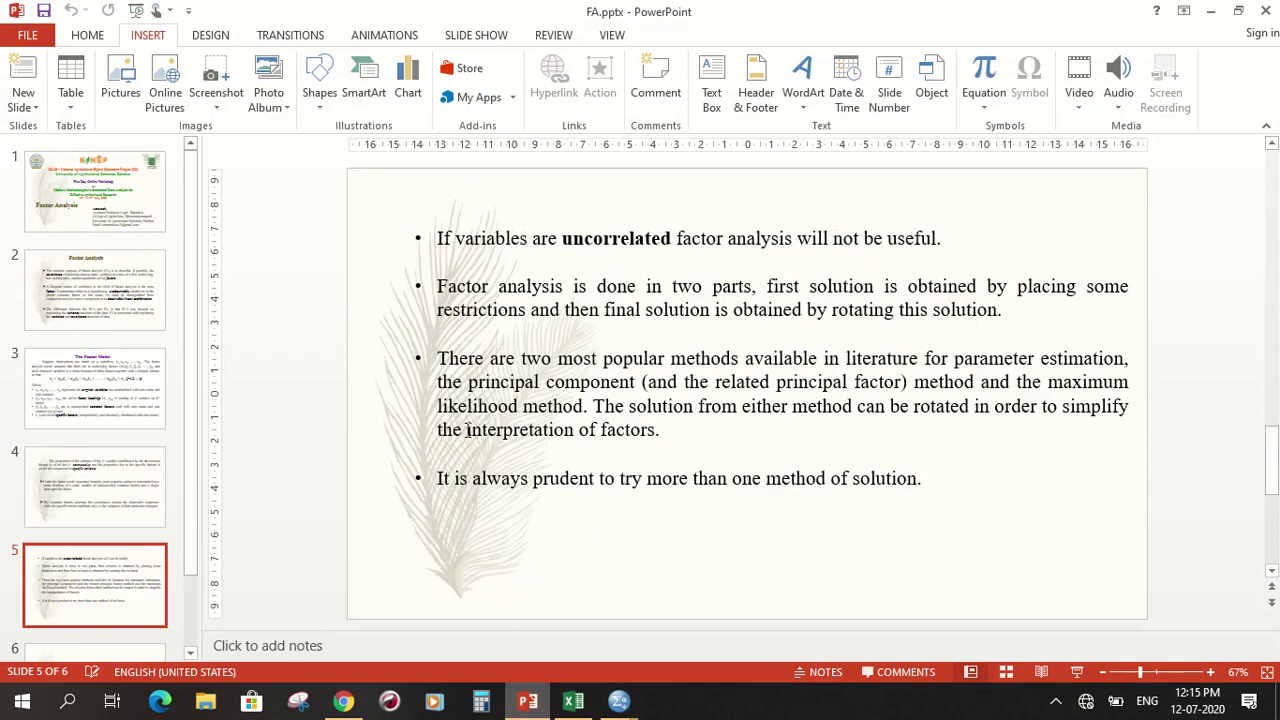
{"action": "left_click", "coordinate": [97, 412]}
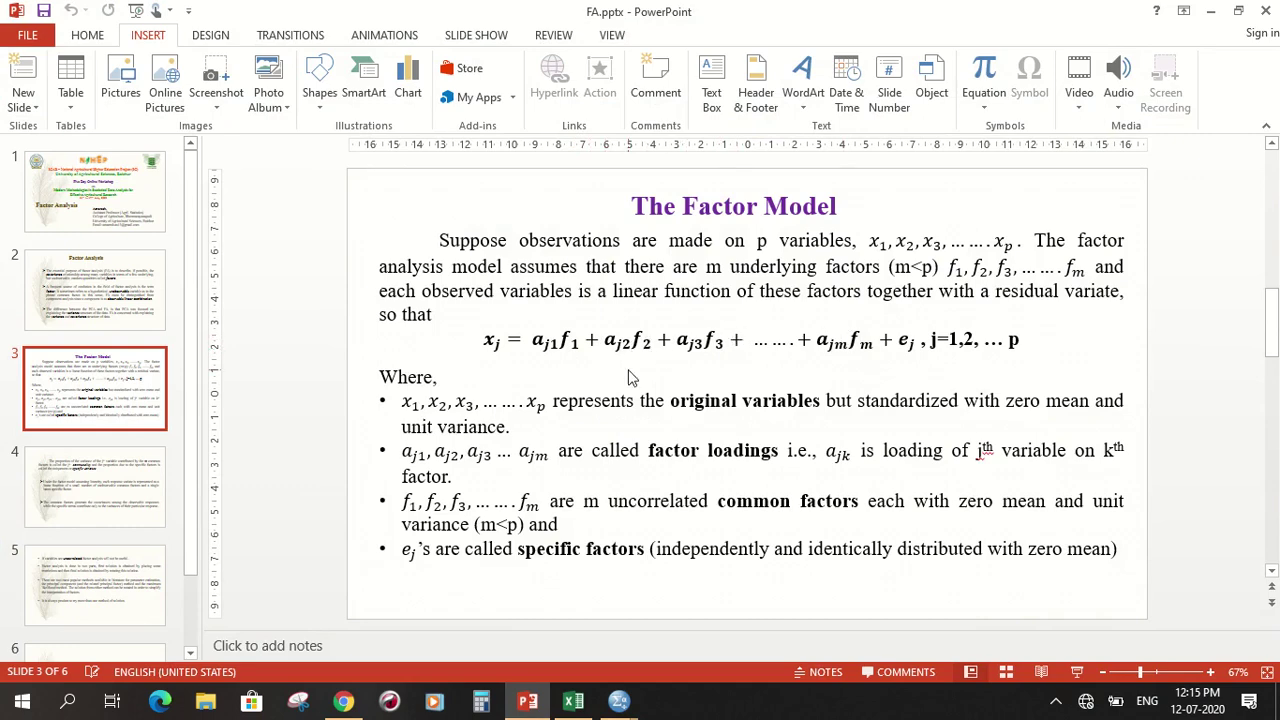
{"action": "key", "text": "alt+Tab"}
{"action": "left_click", "coordinate": [675, 124]}
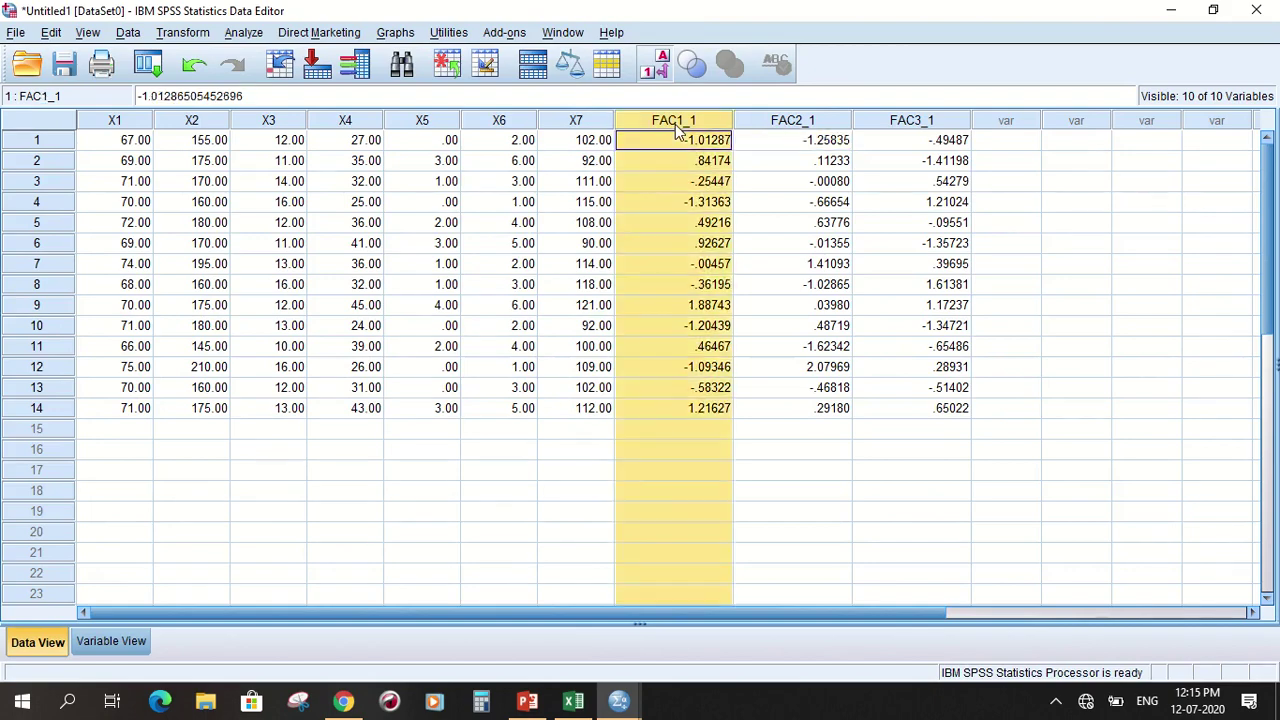
{"action": "left_click", "coordinate": [782, 121]}
{"action": "left_click", "coordinate": [891, 121]}
{"action": "key", "text": "alt+Tab"}
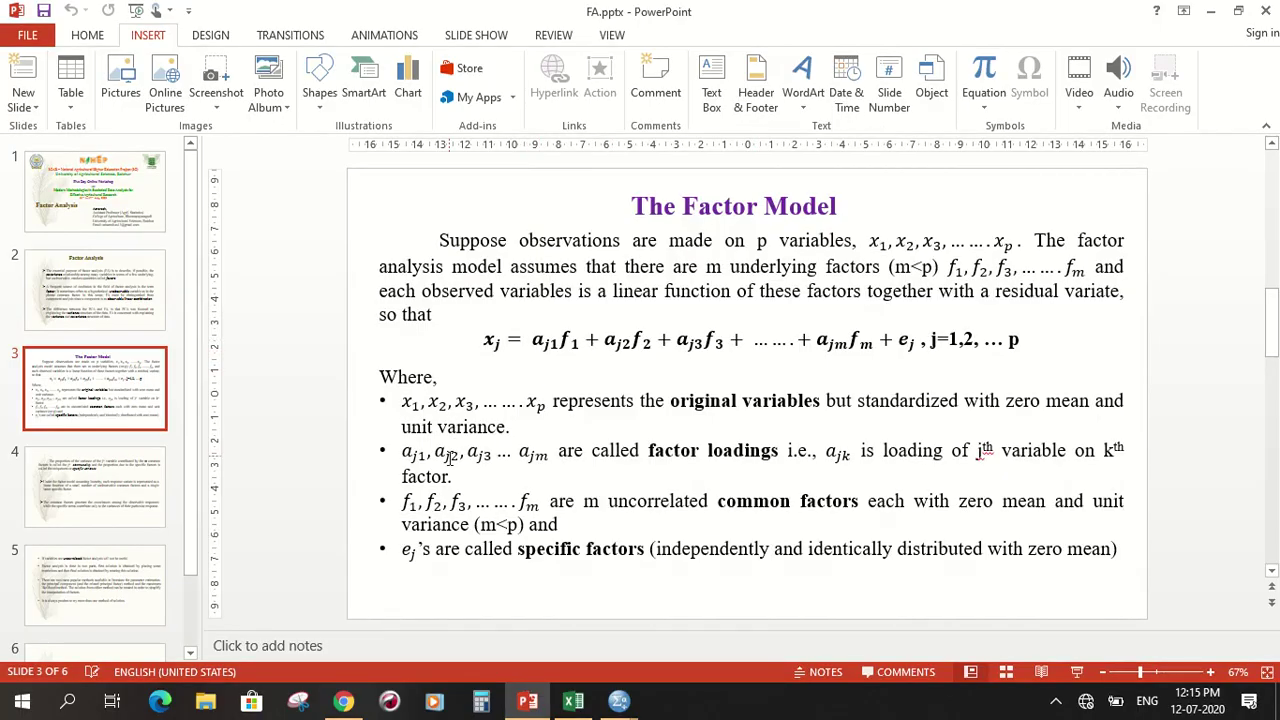
Review the Rotated Component Matrix in the SPSS output and bring up the Excel sheet with the variable names beside it.
{"action": "key", "text": "alt+Tab"}
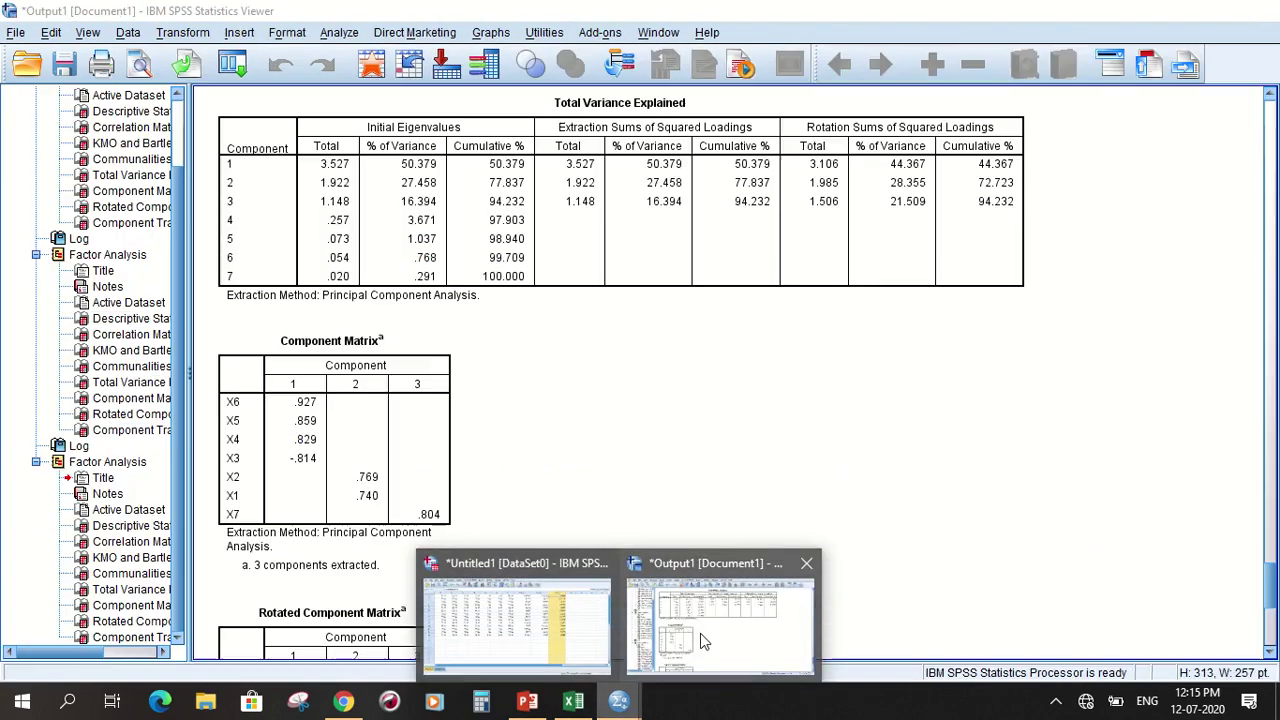
{"action": "left_click", "coordinate": [700, 633]}
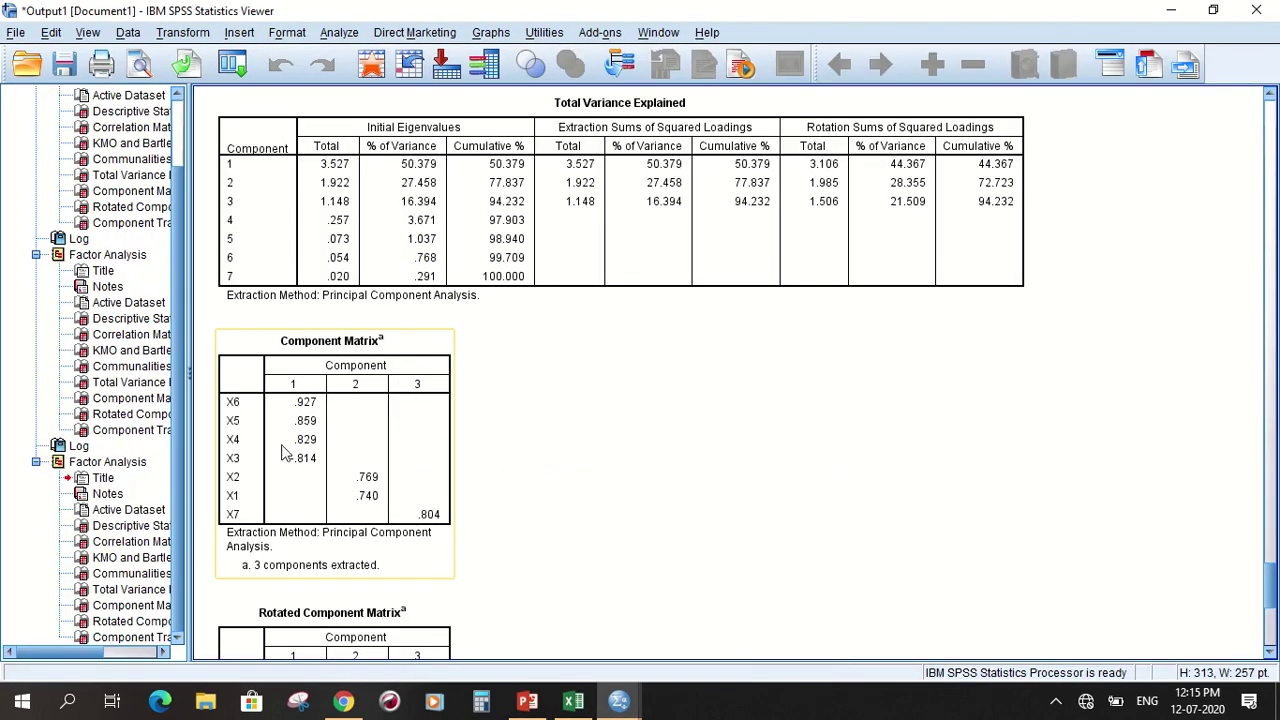
{"action": "scroll", "coordinate": [384, 474], "scroll_direction": "down", "scroll_amount": 2}
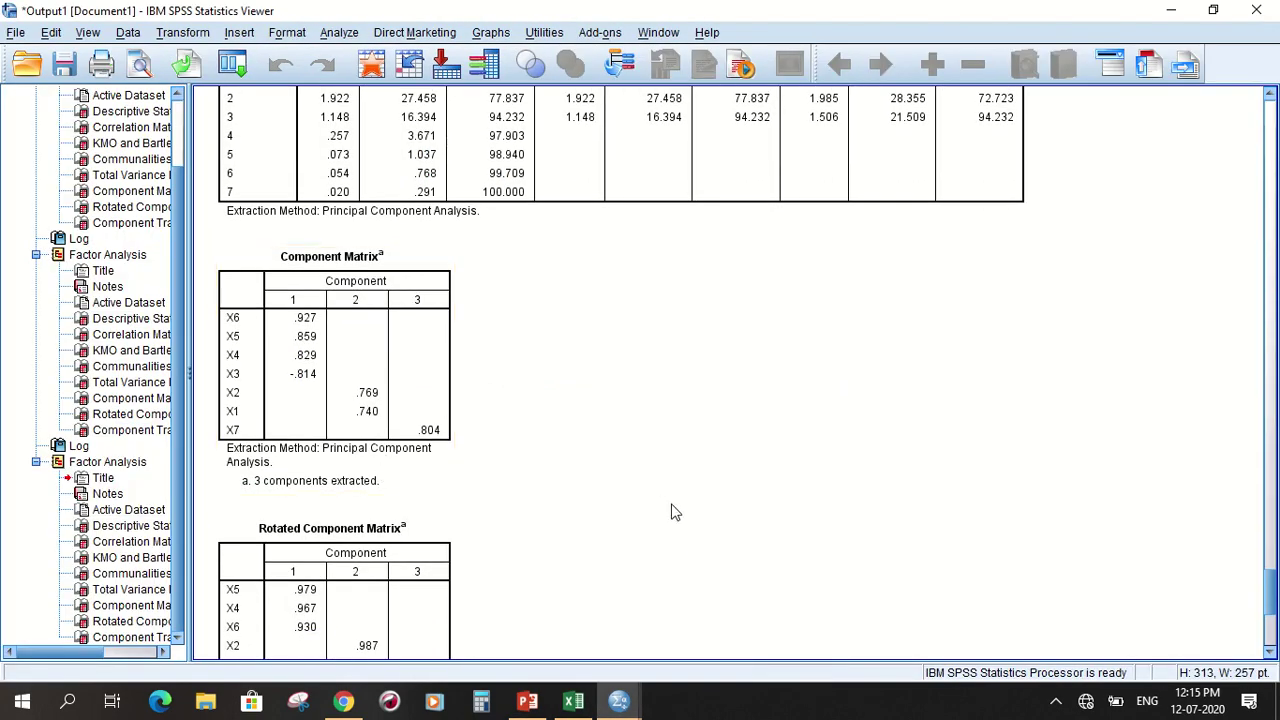
{"action": "scroll", "coordinate": [675, 512], "scroll_direction": "down", "scroll_amount": 4}
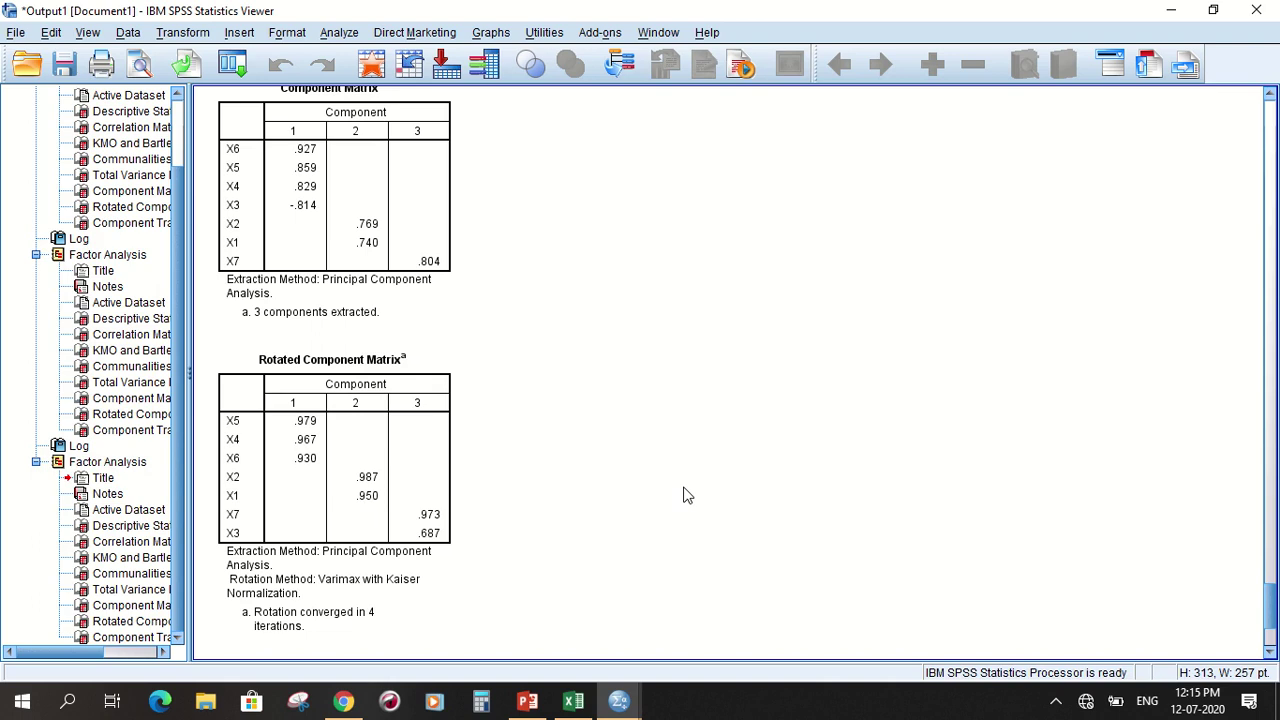
{"action": "scroll", "coordinate": [686, 496], "scroll_direction": "down", "scroll_amount": 3}
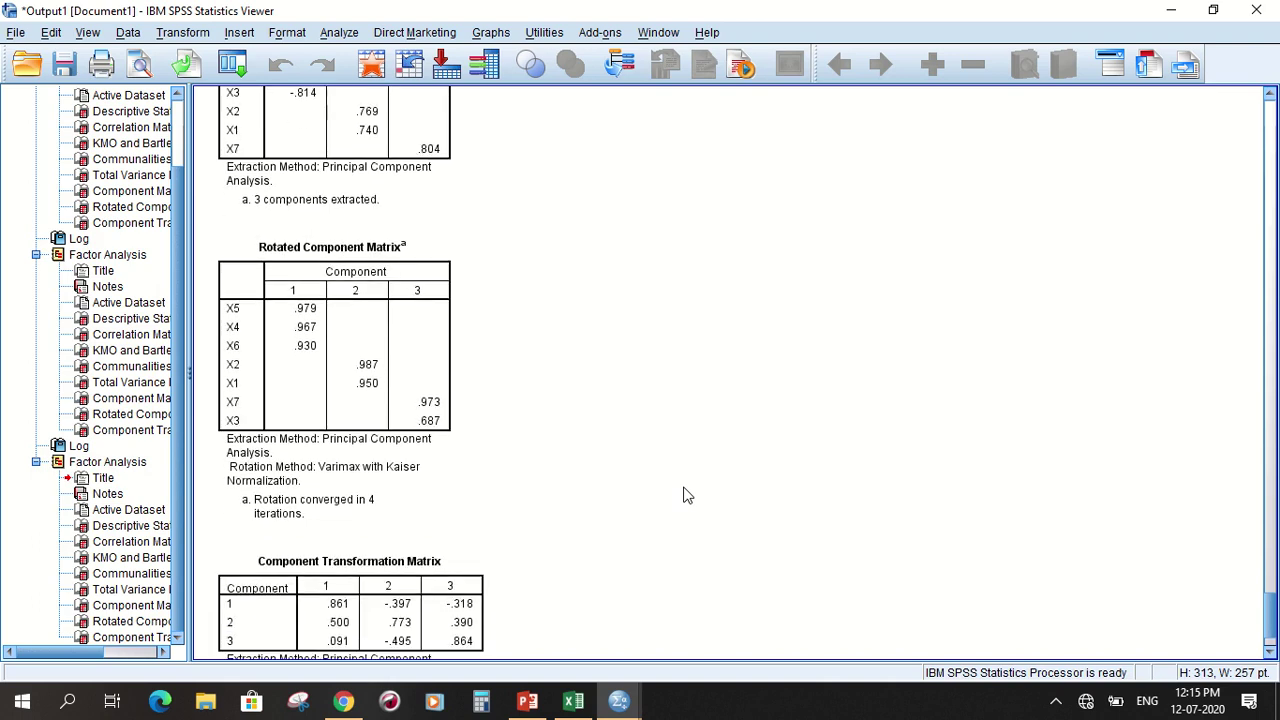
{"action": "left_click", "coordinate": [573, 700]}
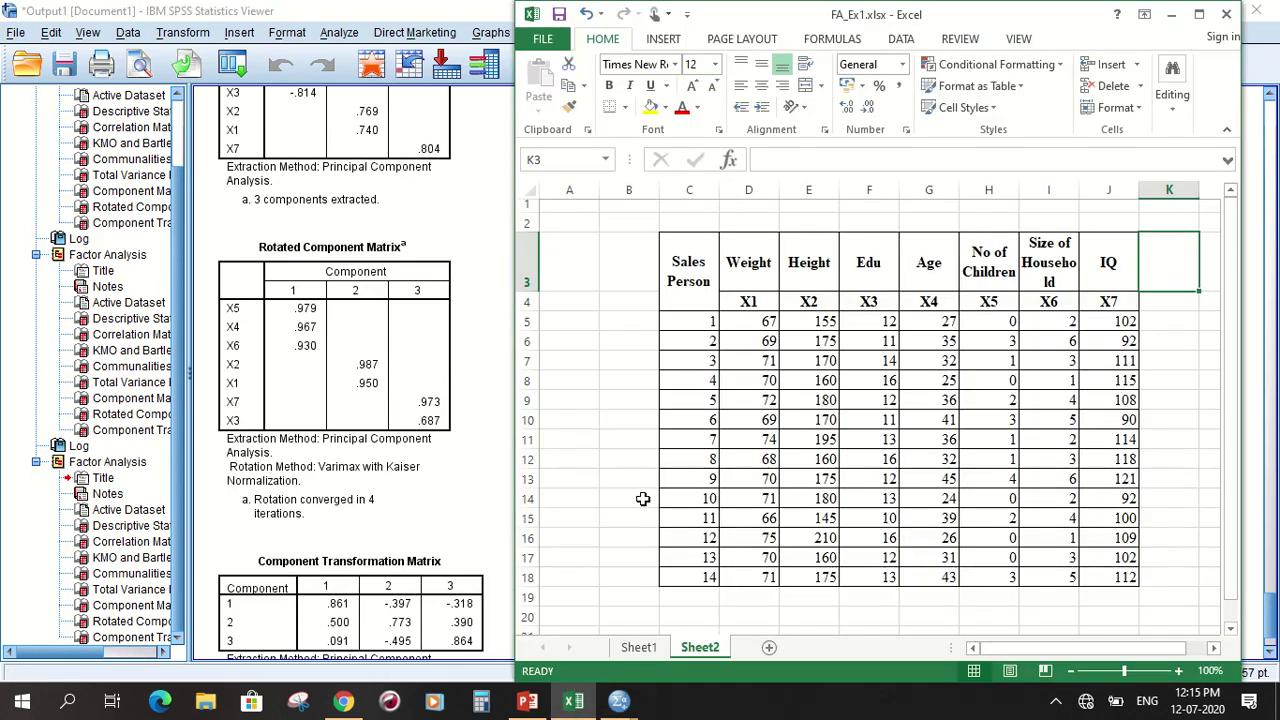
{"action": "left_click", "coordinate": [634, 266]}
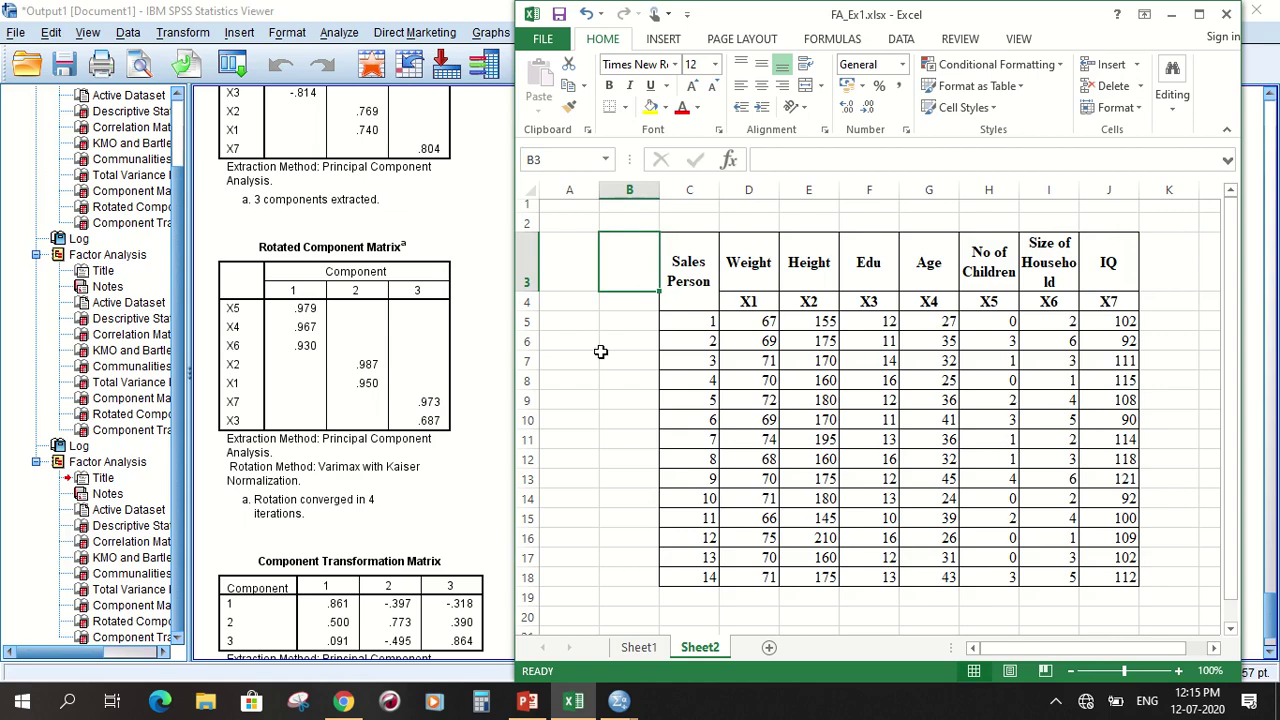
Switch back to the SPSS data set, clear the FAC3_1 column selection and examine the factor score values.
{"action": "mouse_move", "coordinate": [622, 702]}
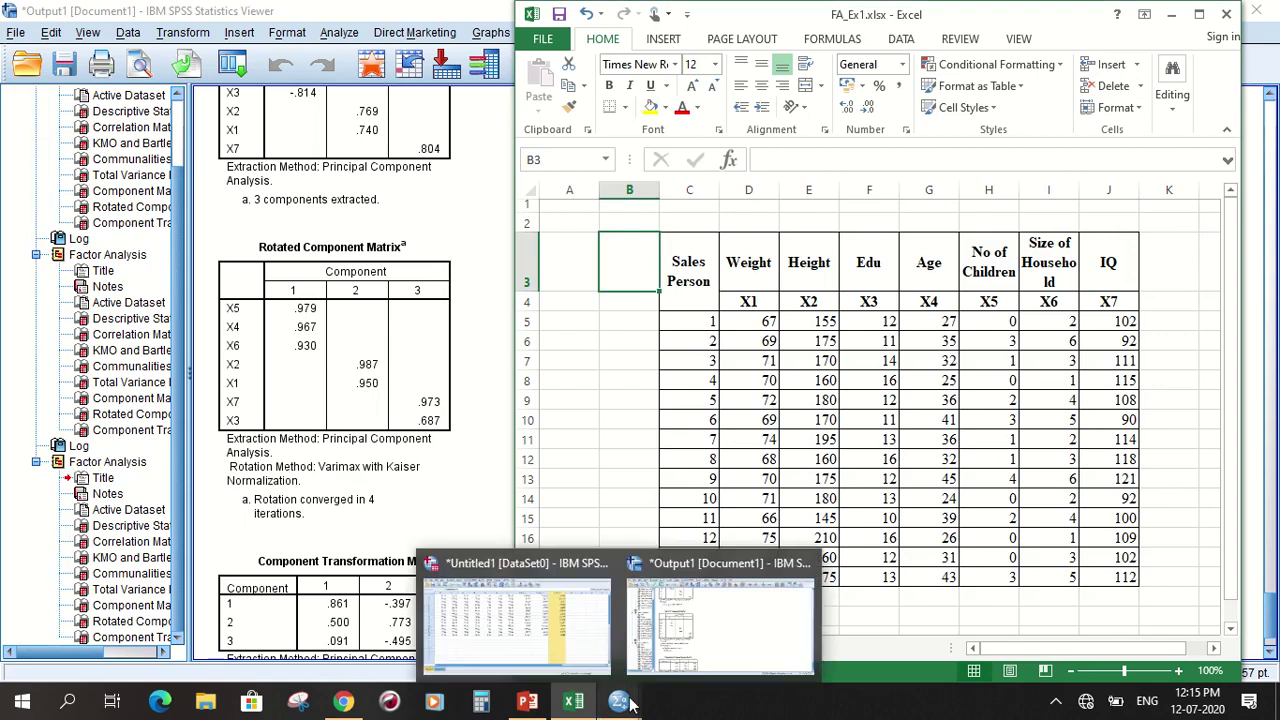
{"action": "left_click", "coordinate": [524, 644]}
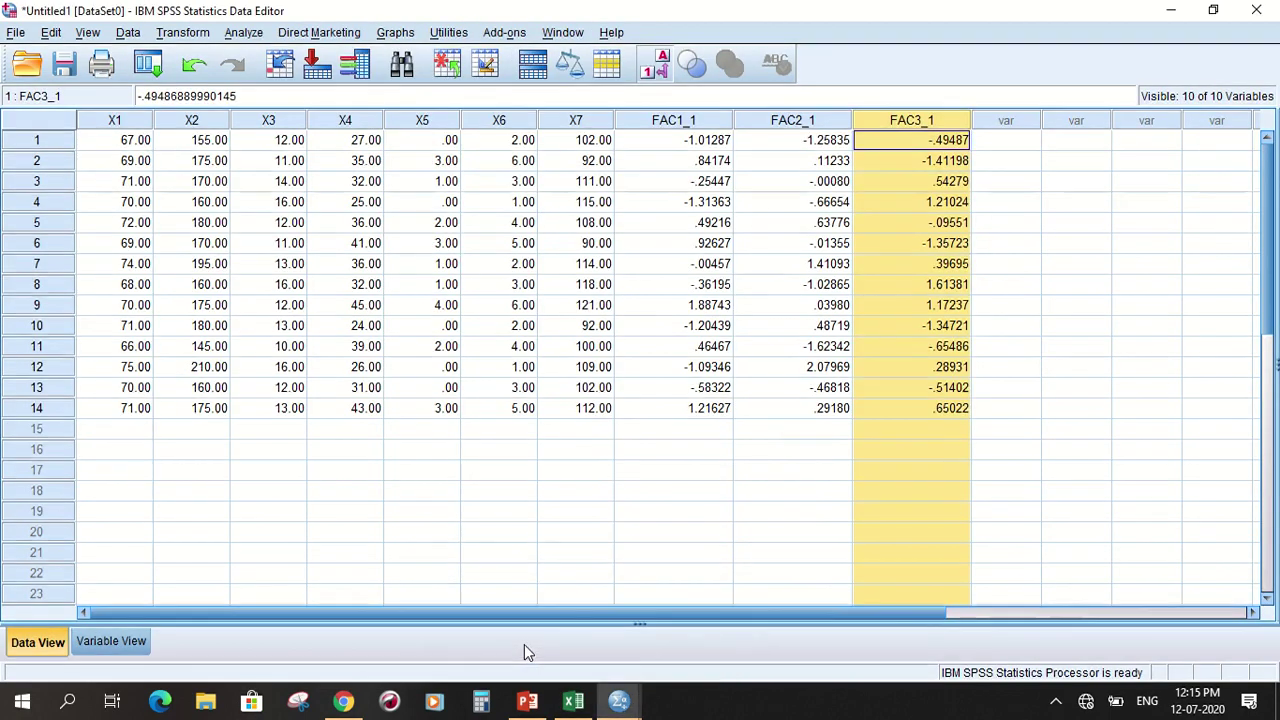
{"action": "left_click", "coordinate": [662, 515]}
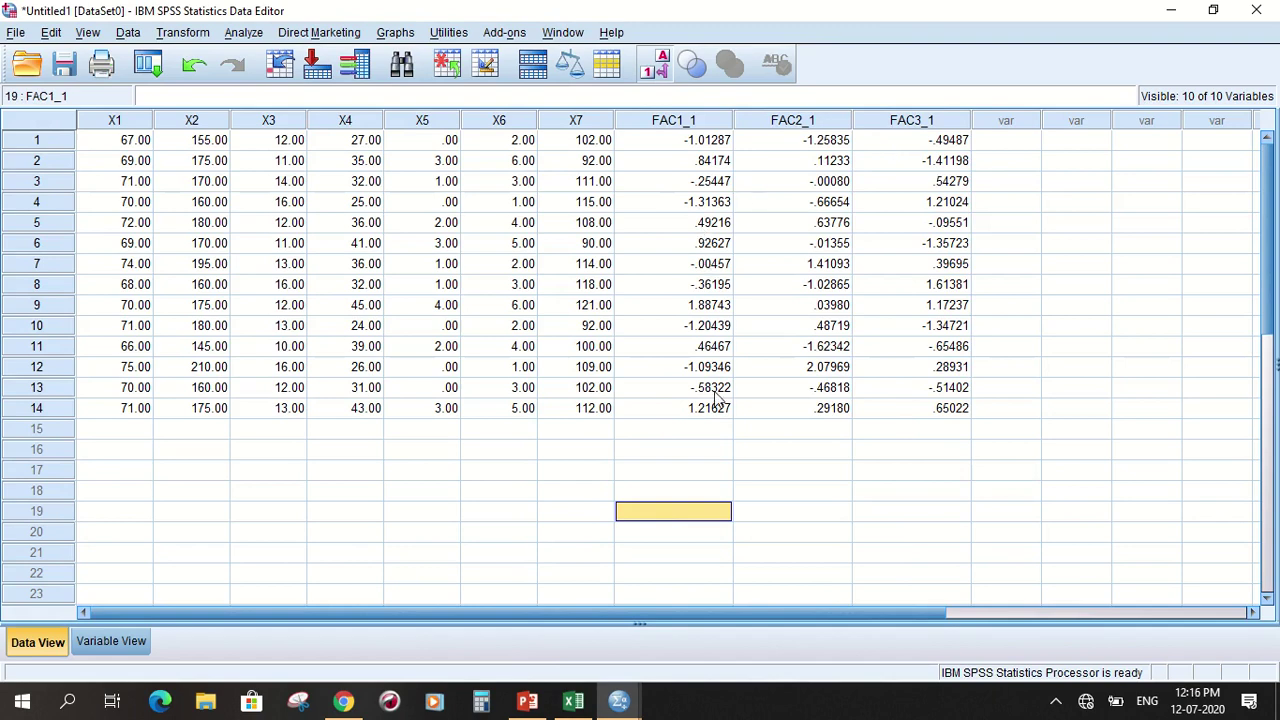
{"action": "left_click", "coordinate": [674, 450]}
{"action": "left_click", "coordinate": [786, 451]}
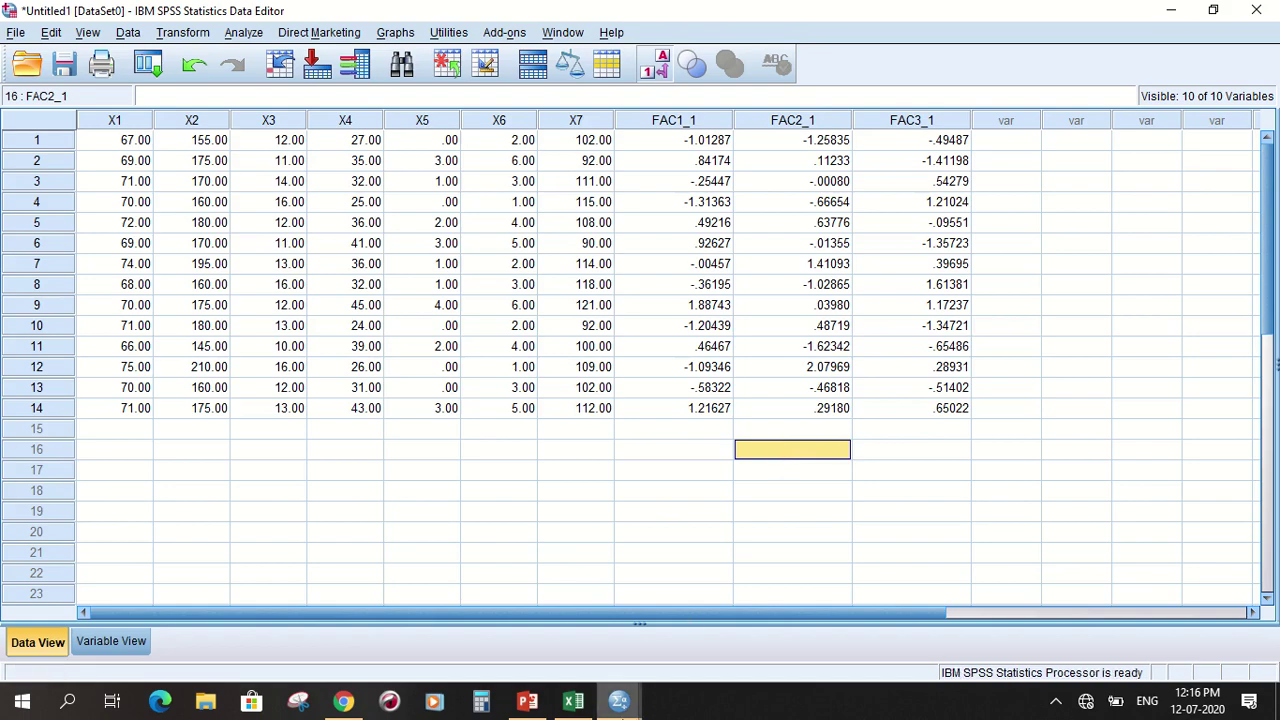
Check the Rotated Component Matrix in the SPSS output against the variable names in Excel, then minimize both windows.
{"action": "mouse_move", "coordinate": [619, 700]}
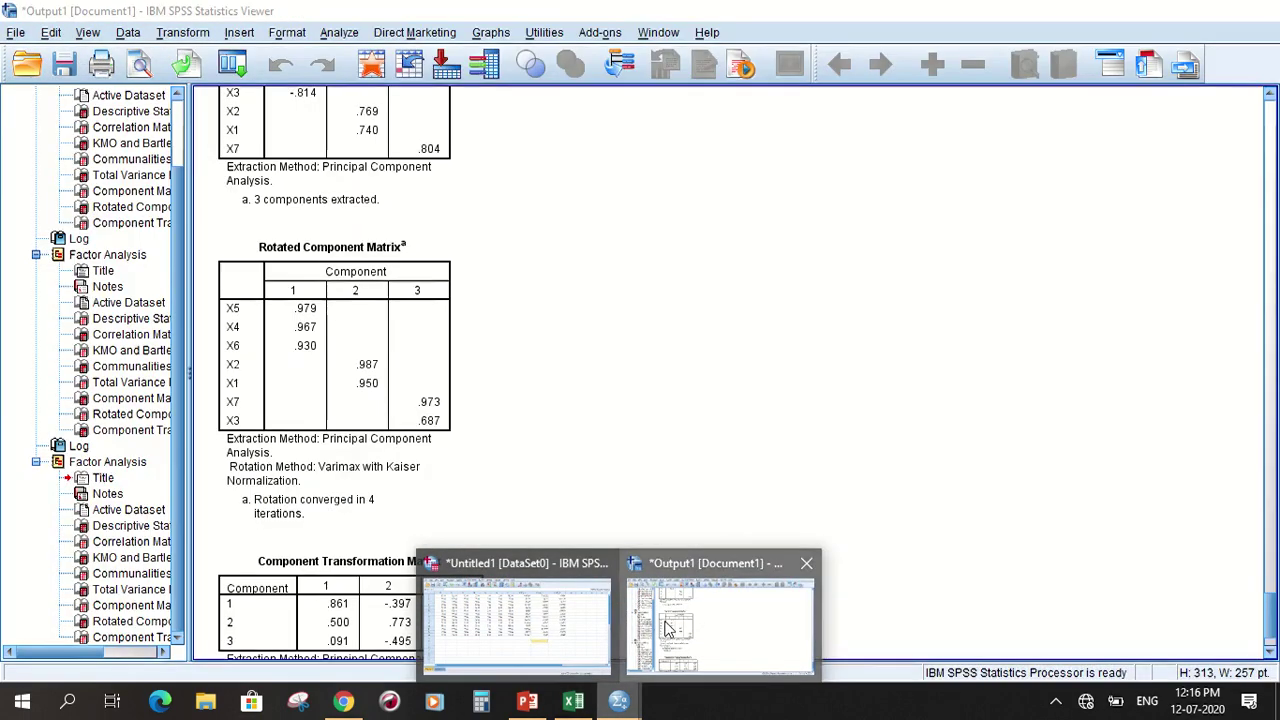
{"action": "left_click", "coordinate": [720, 620]}
{"action": "left_click", "coordinate": [573, 700]}
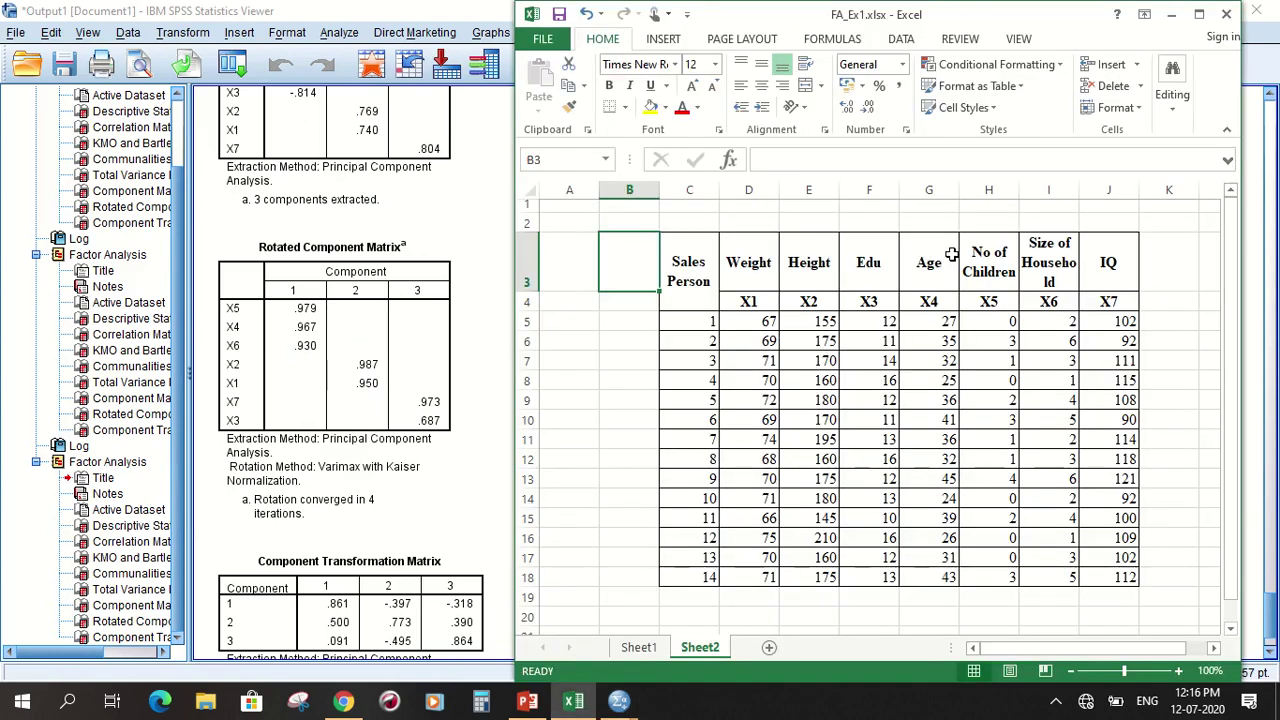
{"action": "left_click", "coordinate": [1171, 254]}
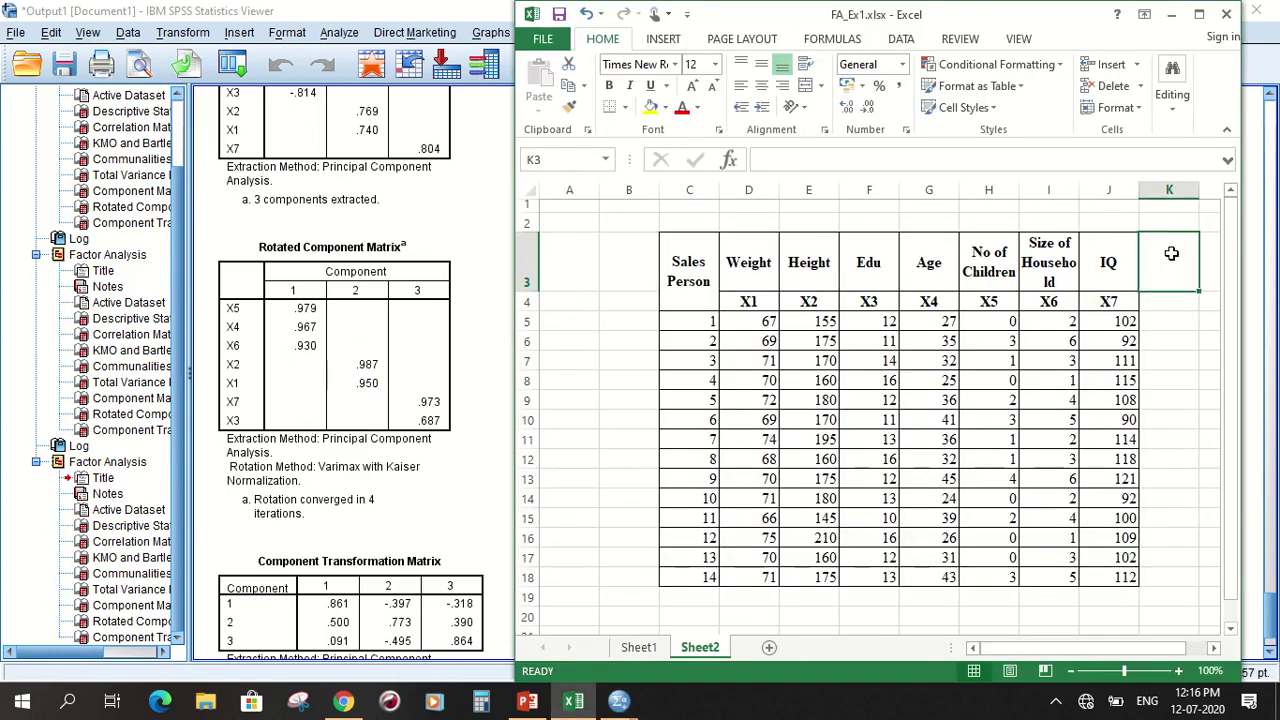
{"action": "left_click", "coordinate": [1171, 14]}
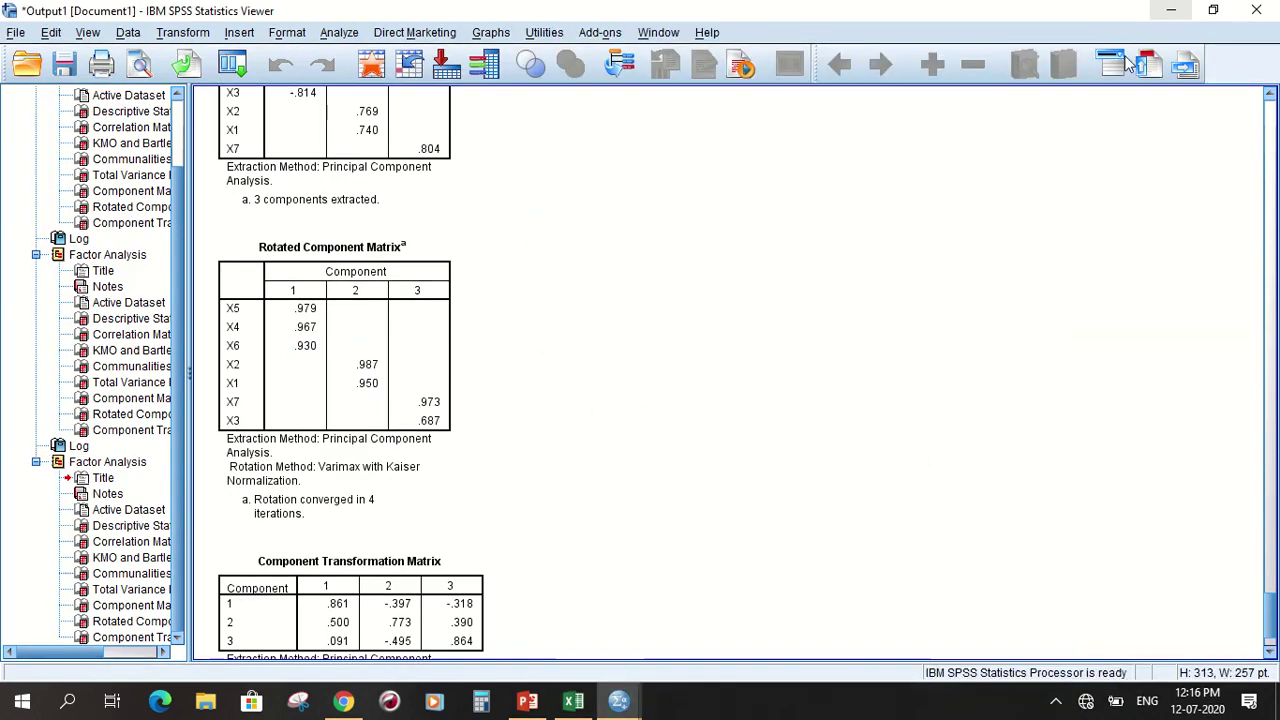
{"action": "left_click", "coordinate": [1171, 10]}
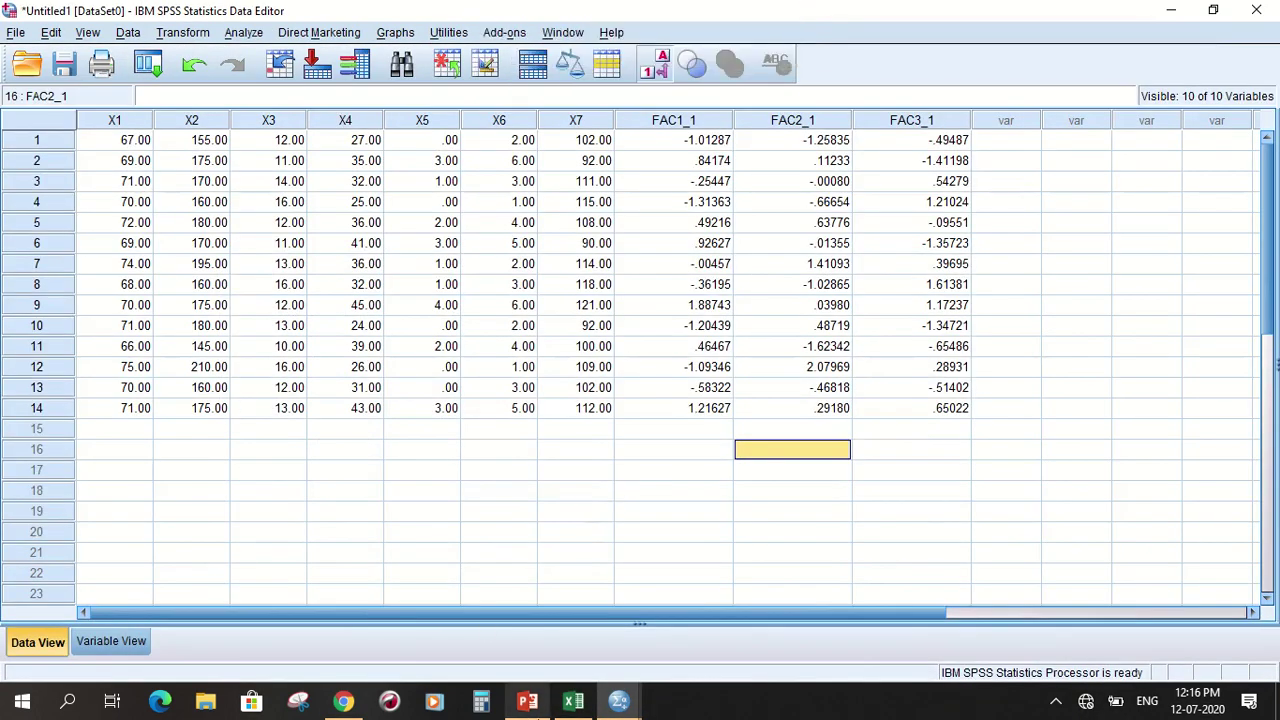
Switch to the FA.pptx presentation in PowerPoint and go to the closing Thank You slide.
{"action": "left_click", "coordinate": [527, 702]}
{"action": "left_click", "coordinate": [97, 623]}
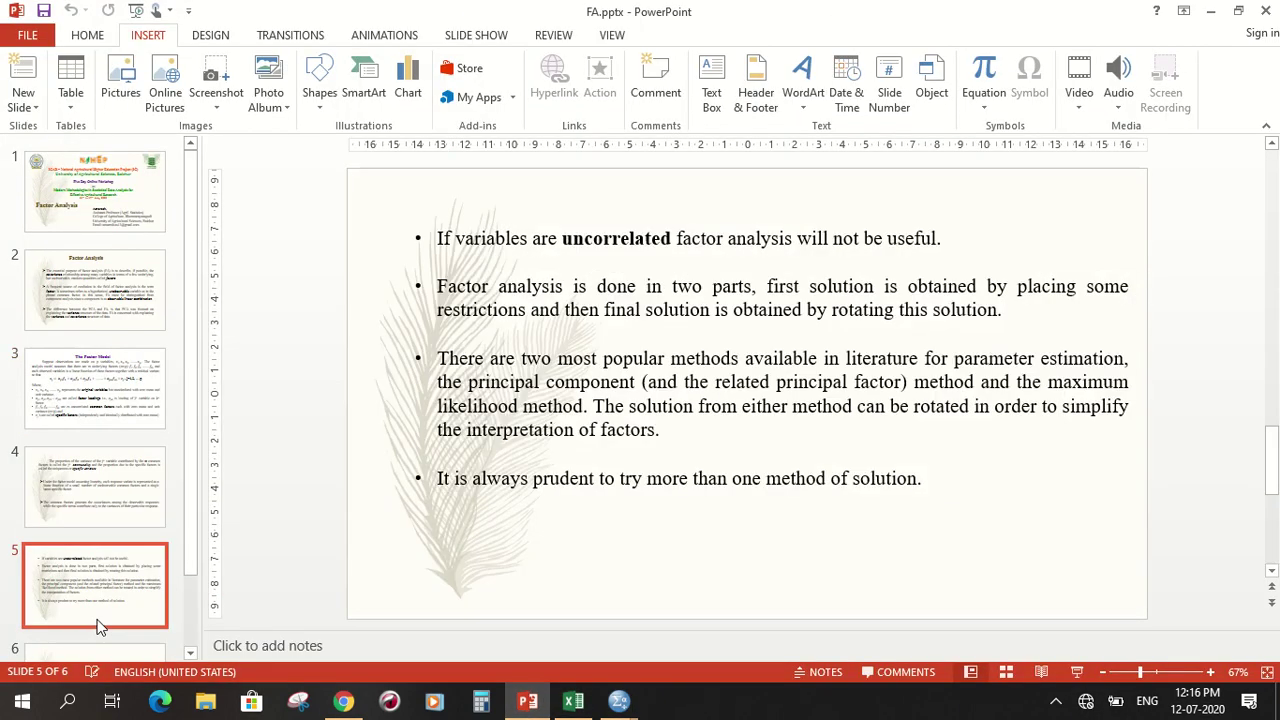
{"action": "scroll", "coordinate": [97, 623], "scroll_direction": "down", "scroll_amount": 1}
{"action": "left_click", "coordinate": [95, 622]}
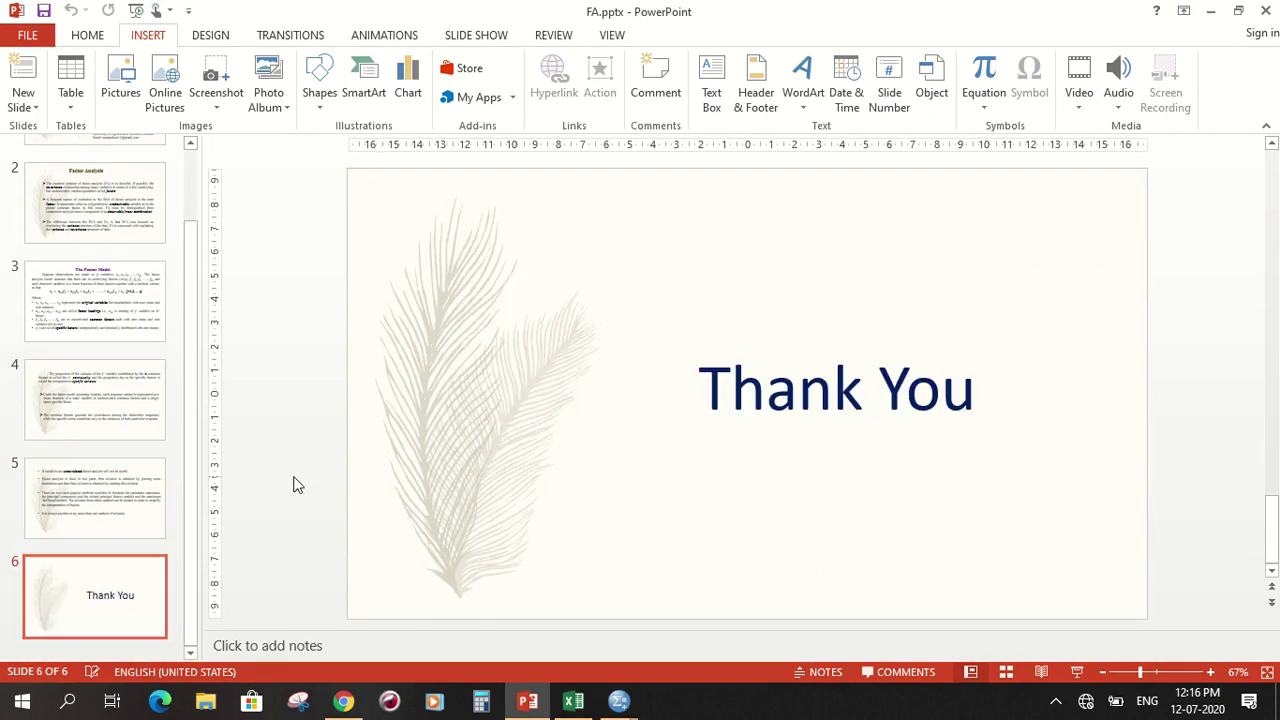